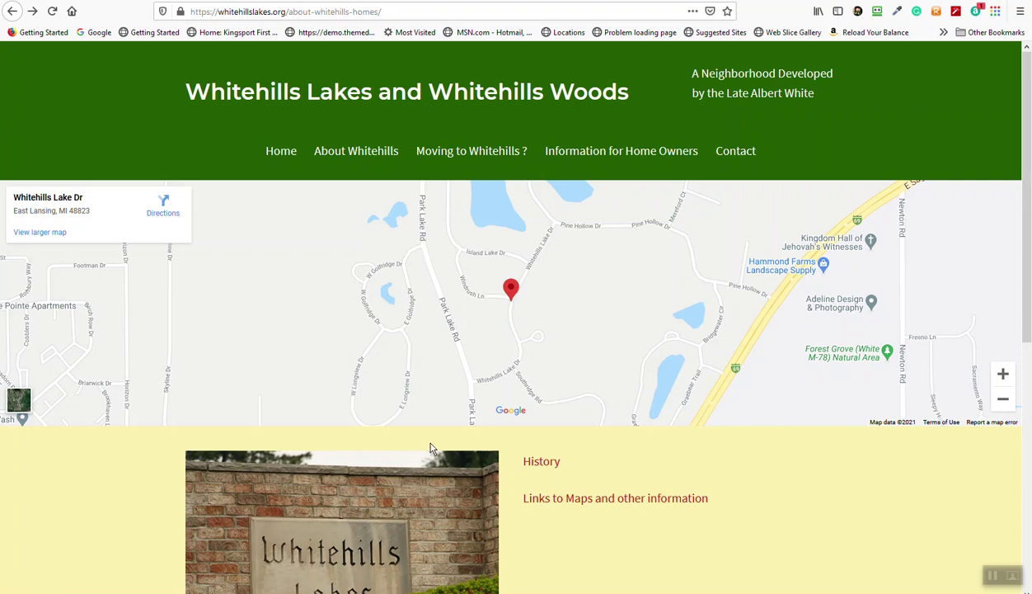
Step: Open the Whitehills Lakes site's Home page and examine its header and main navigation
left_click(280, 151)
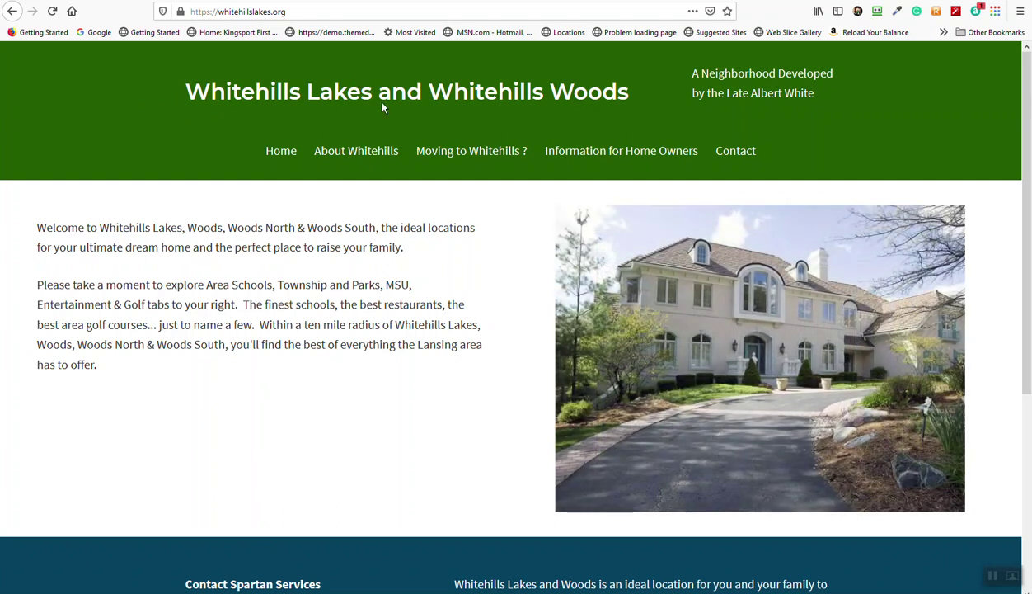
mouse_move(680, 142)
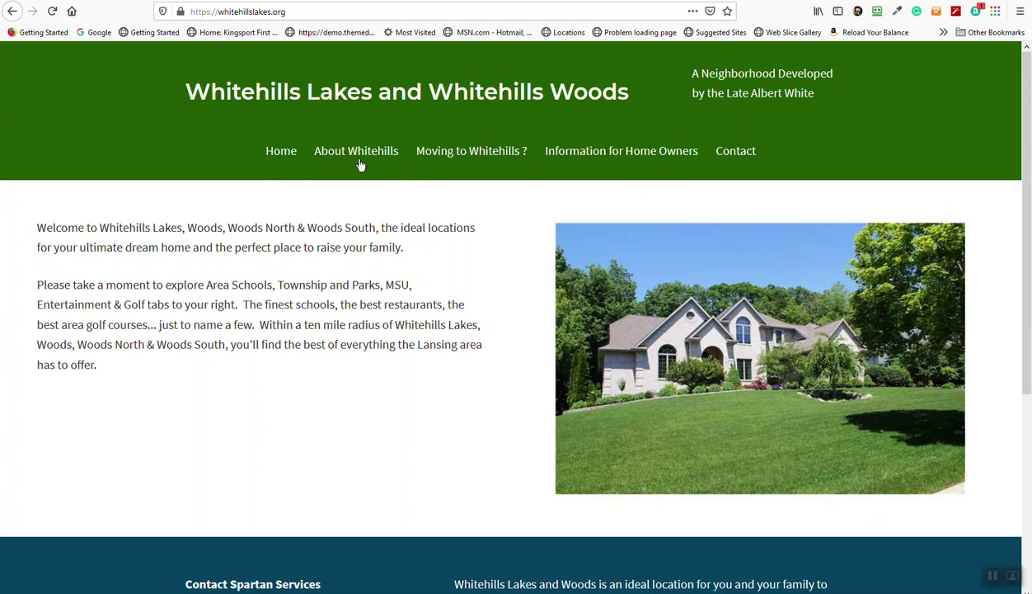
mouse_move(651, 153)
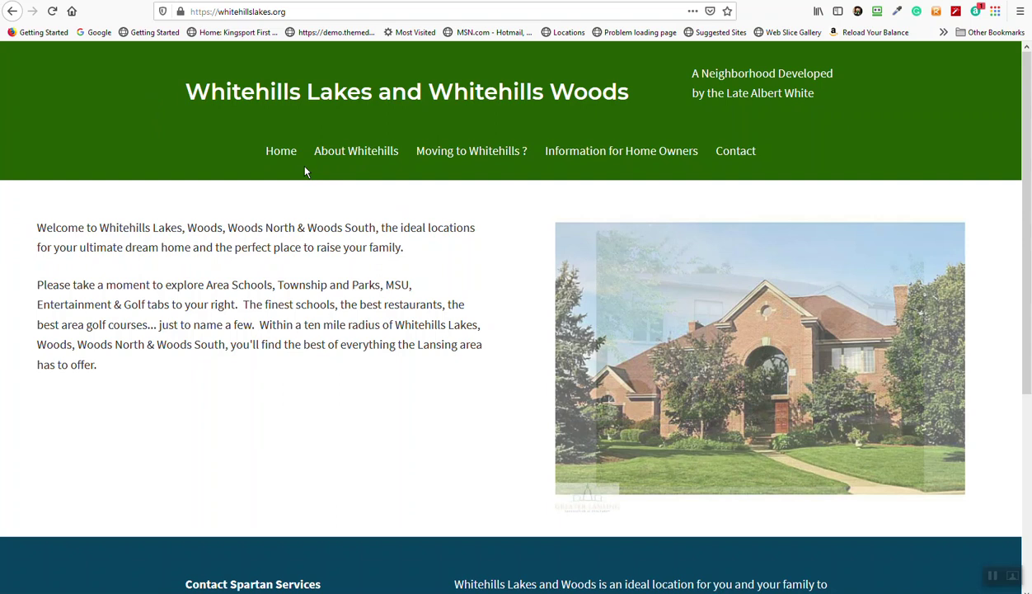
Step: Examine the home page's welcome text, photo slideshow, contact details and footer as visitors see them
scroll(198, 272, "down", 1)
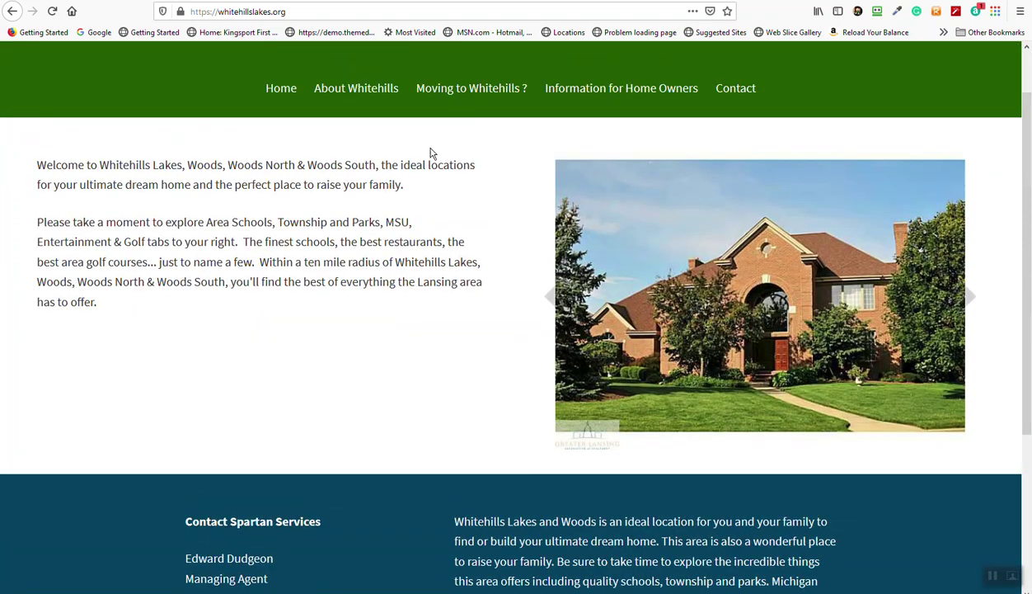
scroll(477, 352, "down", 3)
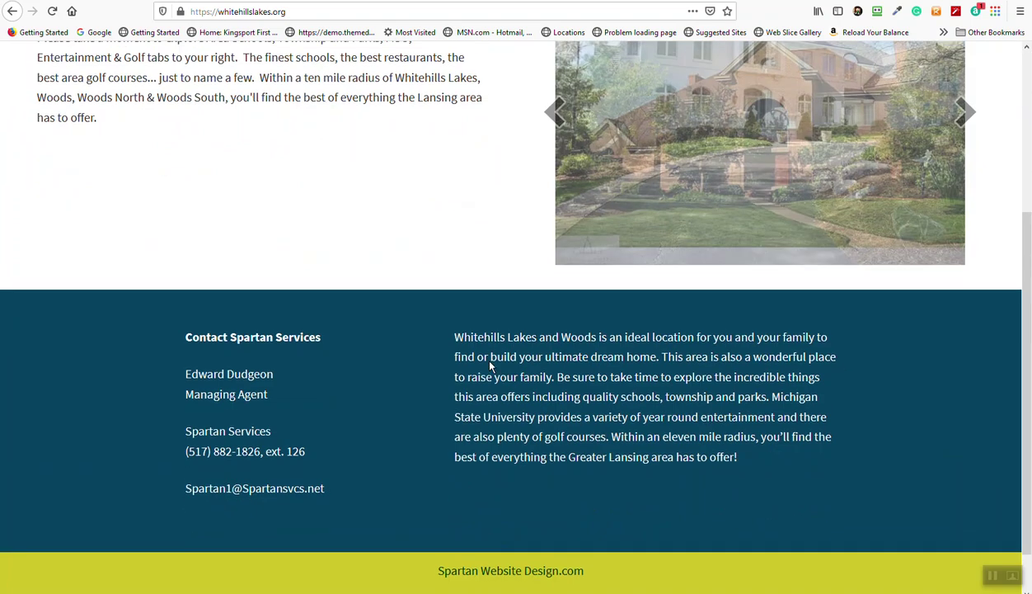
scroll(220, 379, "down", 1)
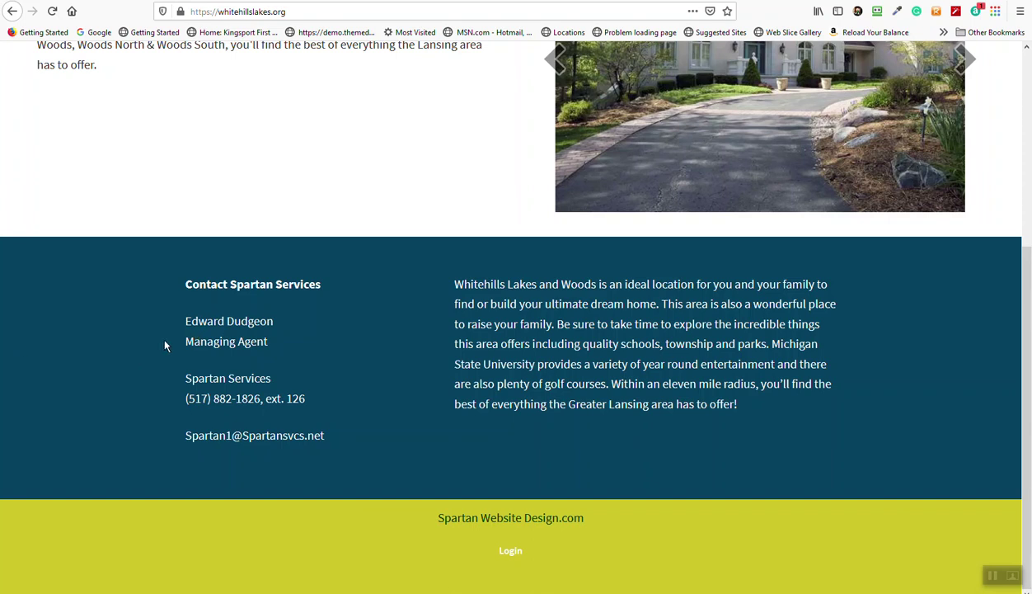
scroll(169, 350, "up", 1)
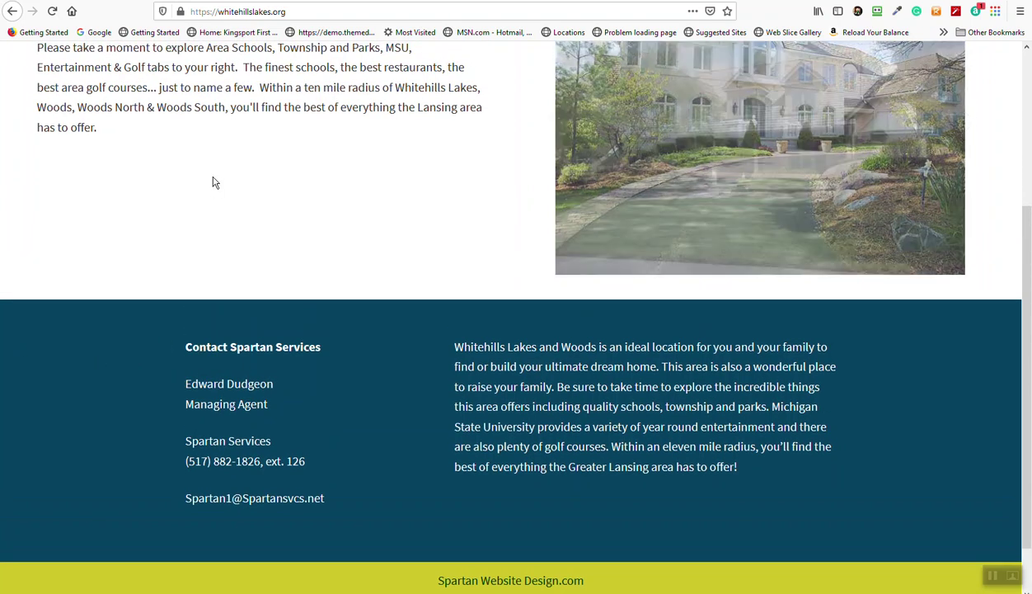
scroll(214, 178, "up", 3)
scroll(229, 288, "down", 1)
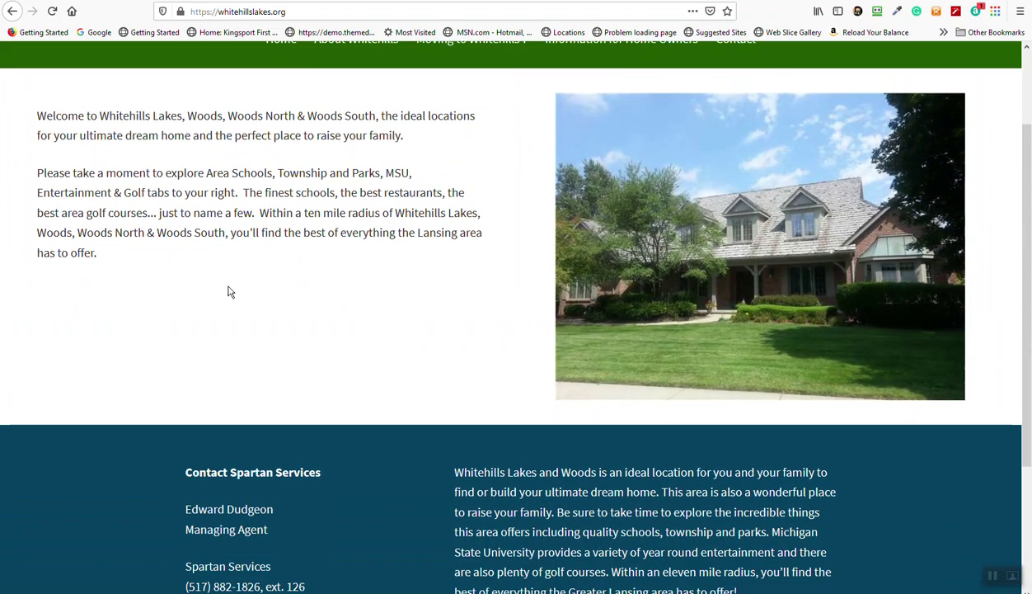
scroll(229, 314, "up", 1)
scroll(206, 346, "down", 4)
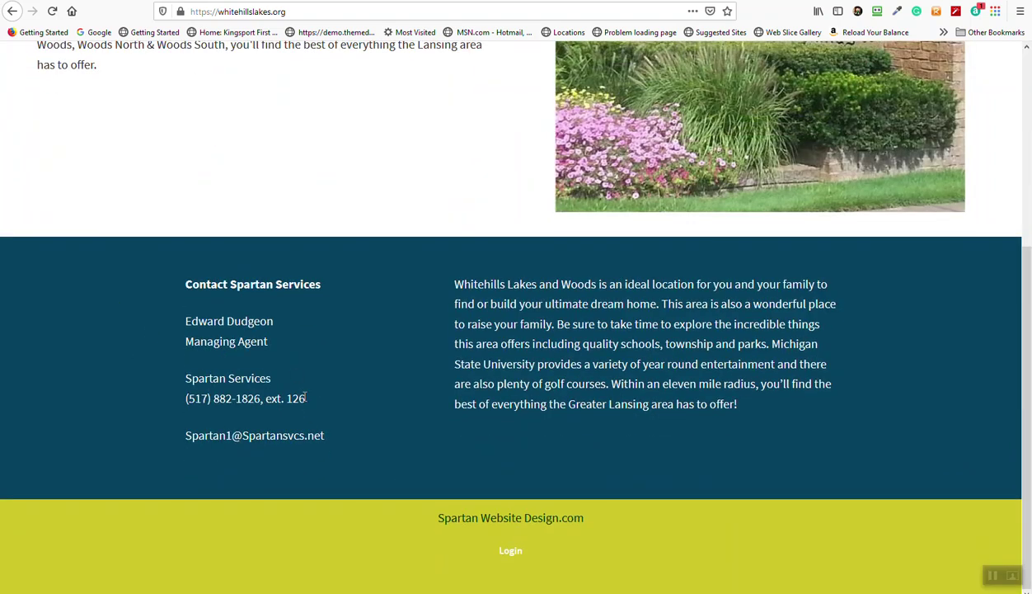
scroll(464, 430, "up", 1)
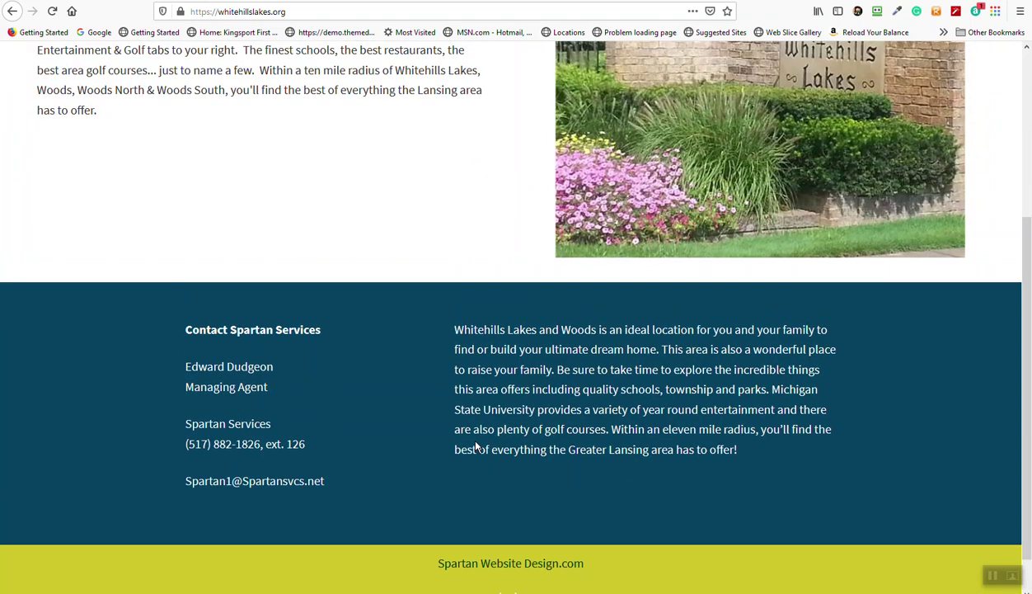
scroll(464, 442, "down", 1)
scroll(465, 445, "up", 2)
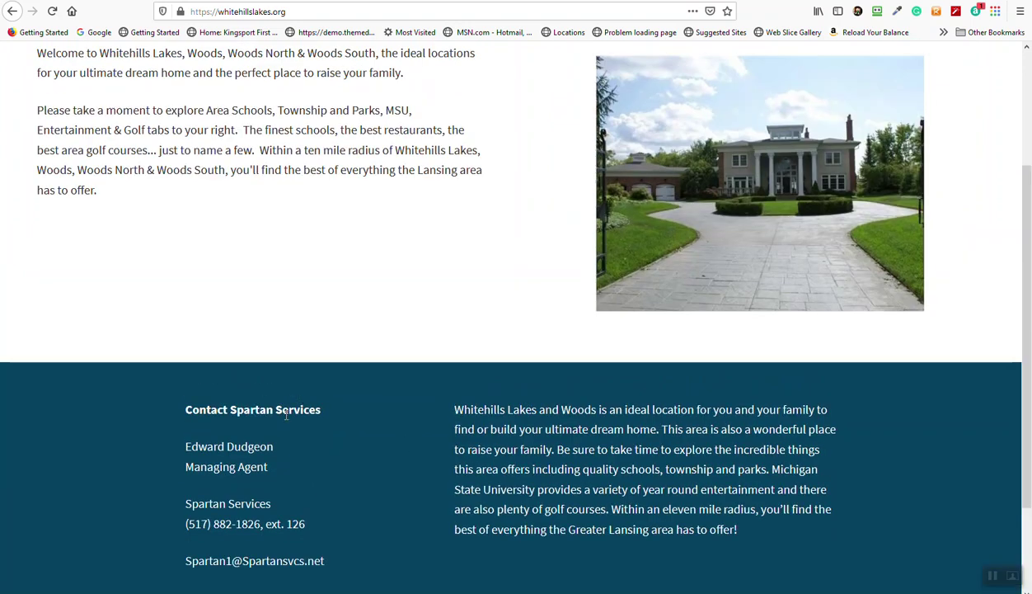
scroll(275, 501, "down", 1)
scroll(270, 456, "up", 1)
scroll(391, 451, "down", 2)
scroll(396, 453, "up", 3)
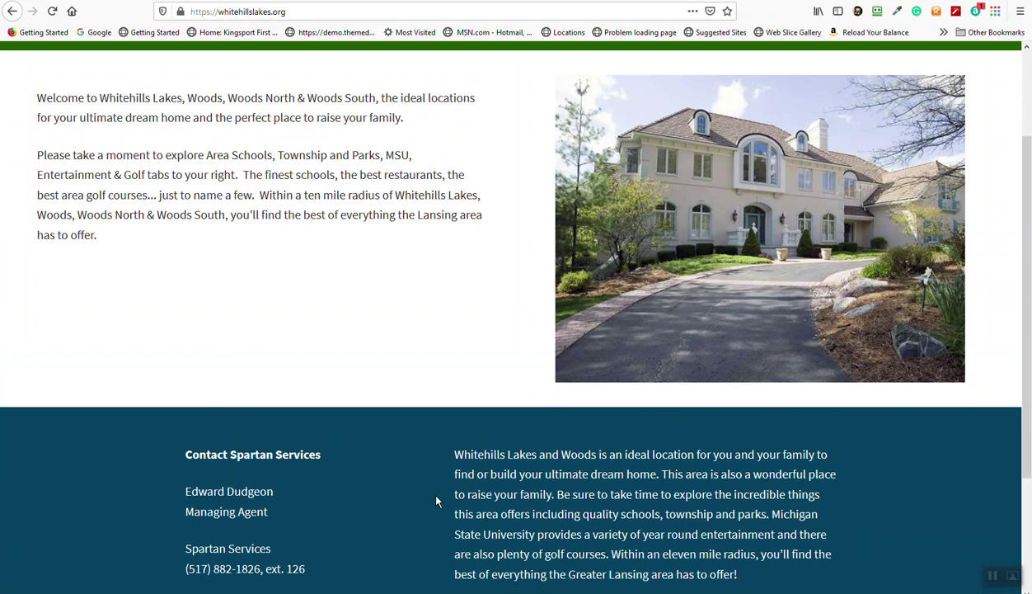
scroll(445, 486, "down", 2)
scroll(434, 474, "down", 1)
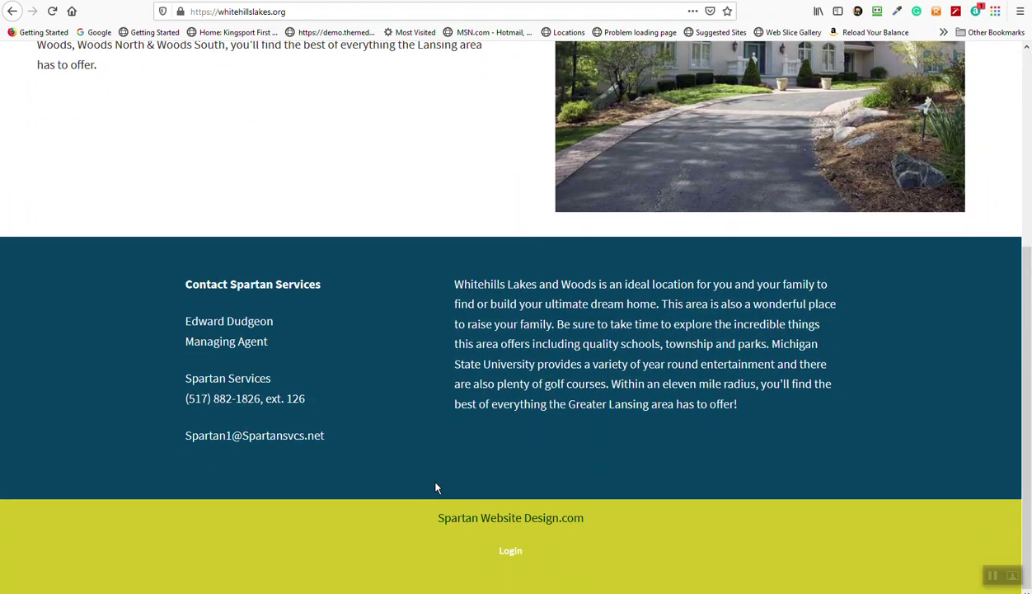
scroll(437, 488, "up", 2)
scroll(437, 488, "up", 2)
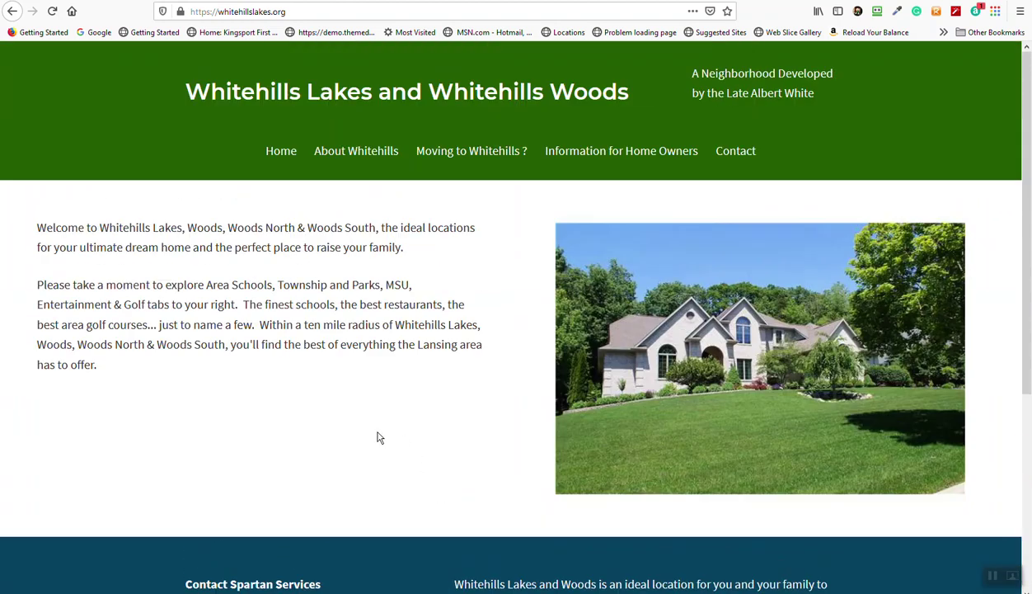
Step: Log in to the site's WordPress admin with username and password, filling both fields from the saved login
scroll(374, 446, "down", 4)
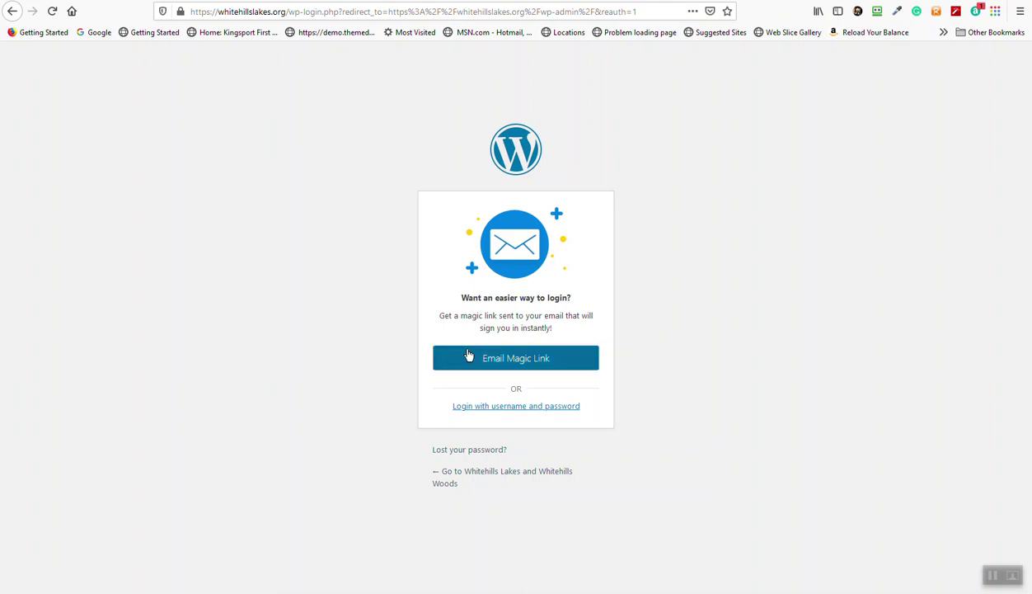
left_click(501, 408)
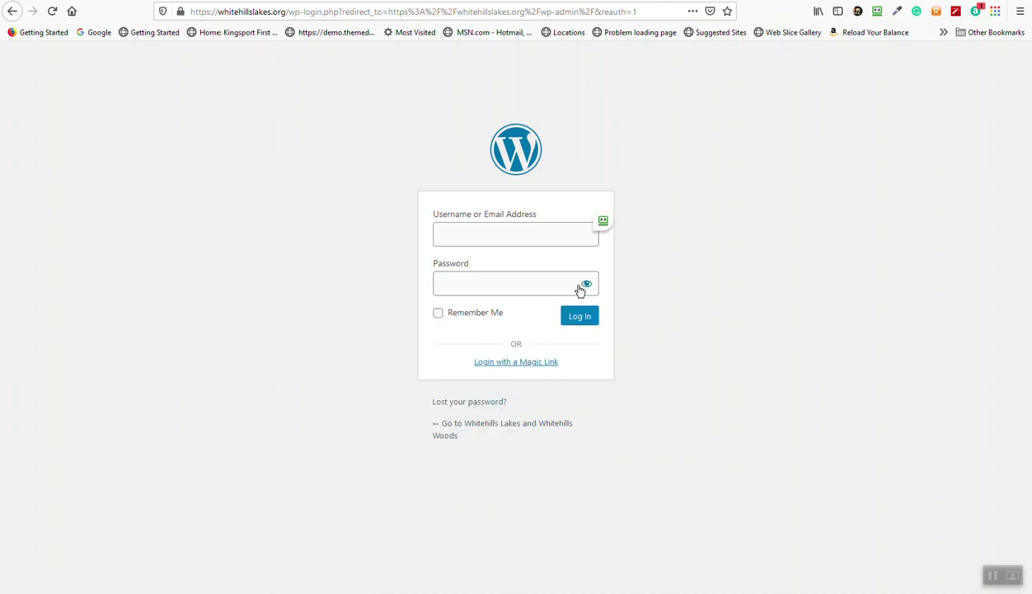
left_click(601, 221)
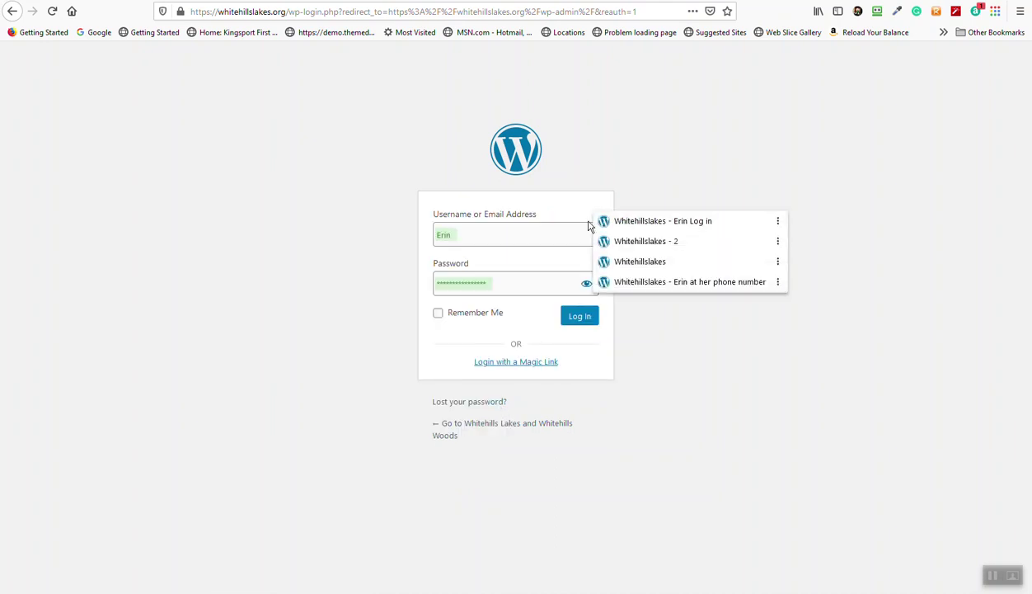
left_click(622, 222)
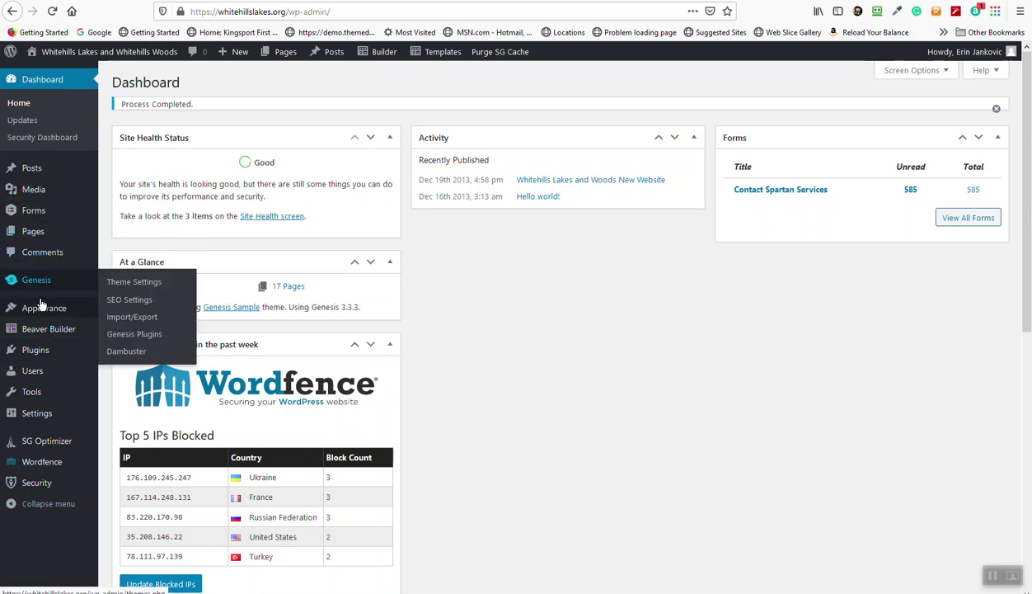
Step: Examine the dashboard's admin sections and the New, Pages, Posts, Builder and Templates shortcuts
mouse_move(42, 319)
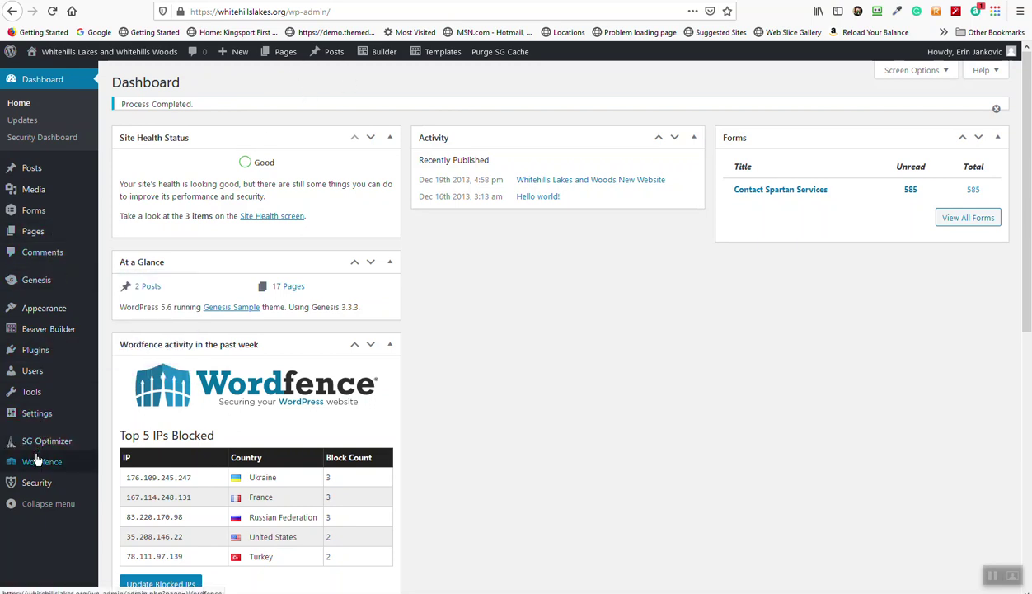
mouse_move(36, 459)
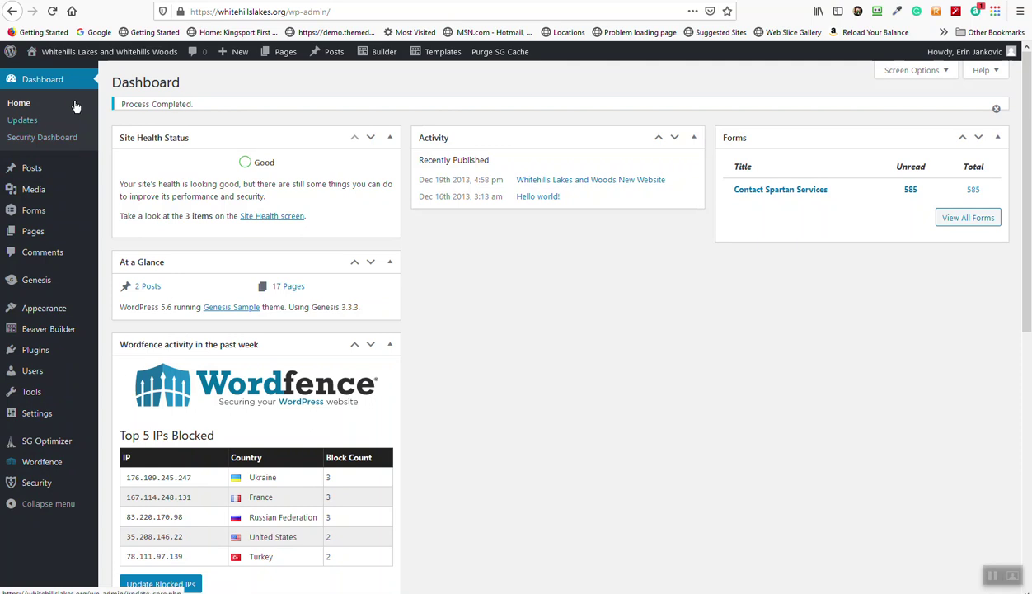
mouse_move(145, 61)
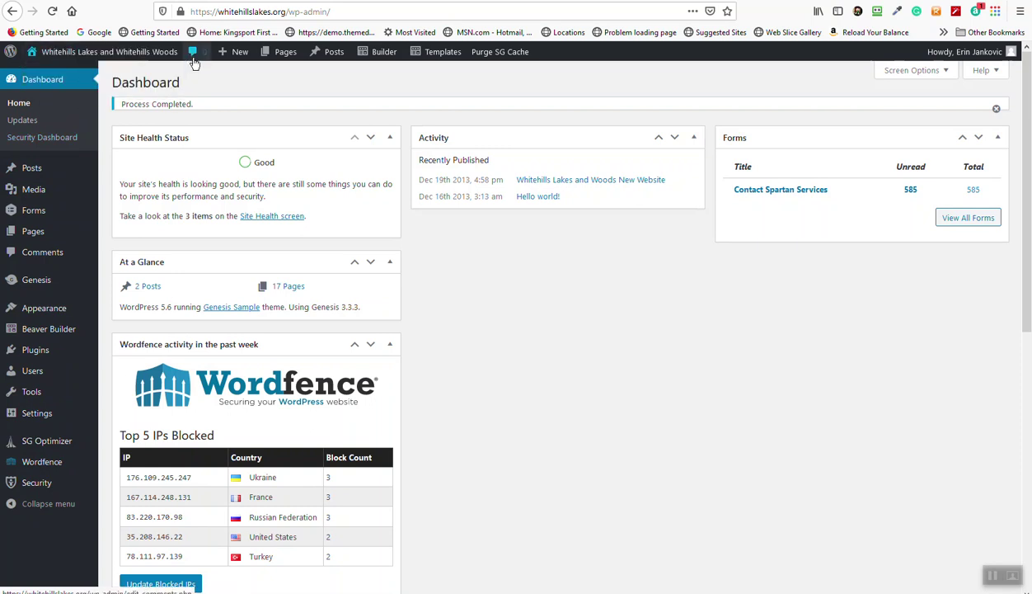
mouse_move(231, 61)
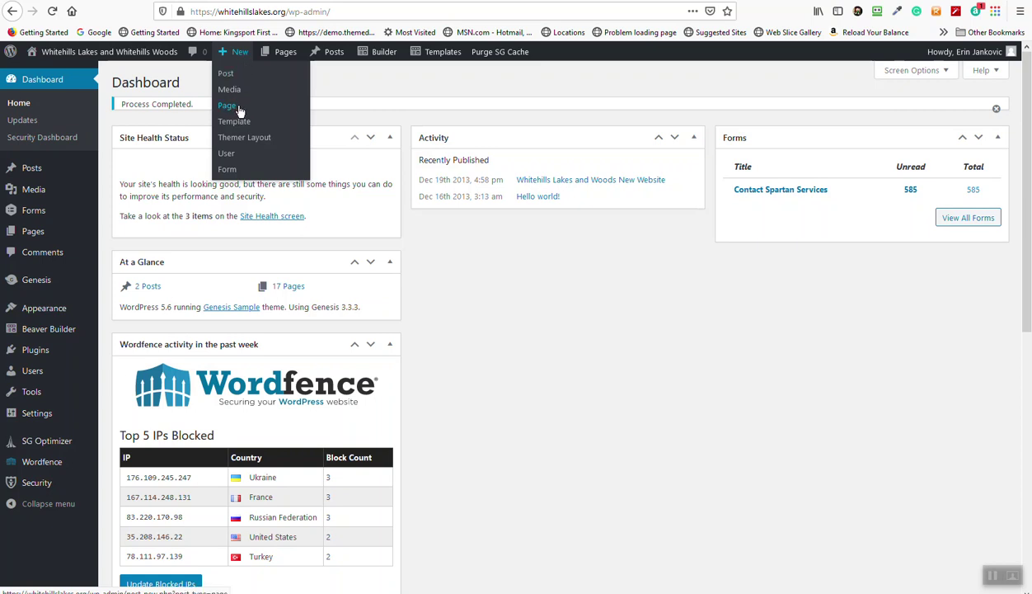
mouse_move(288, 59)
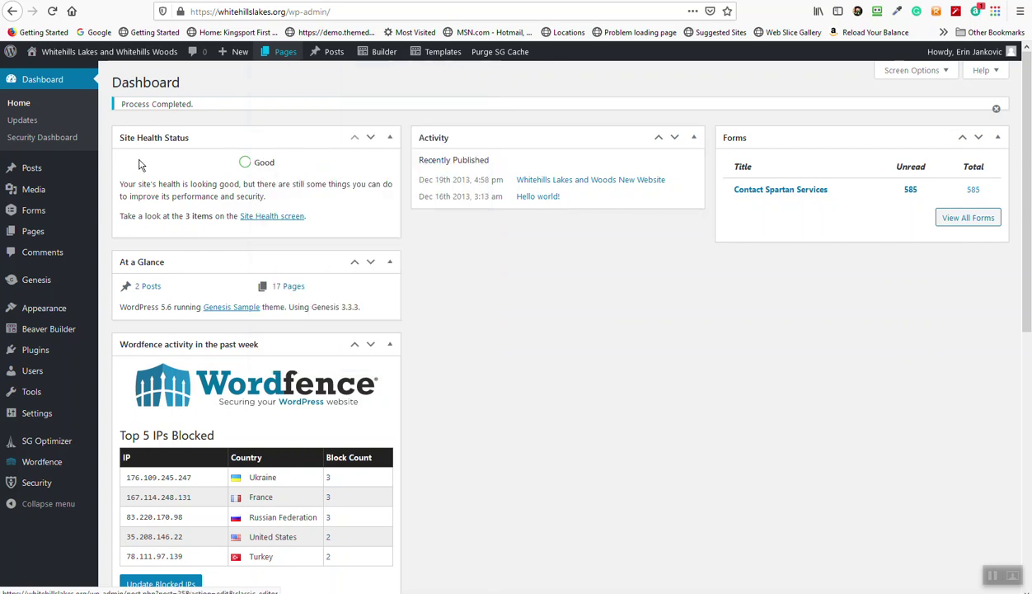
mouse_move(47, 238)
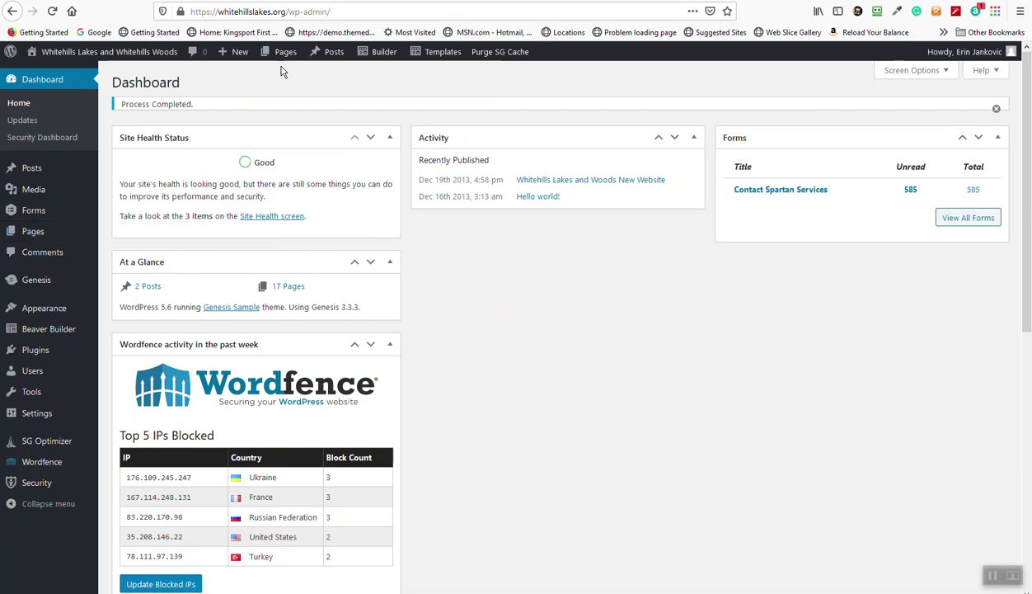
mouse_move(280, 54)
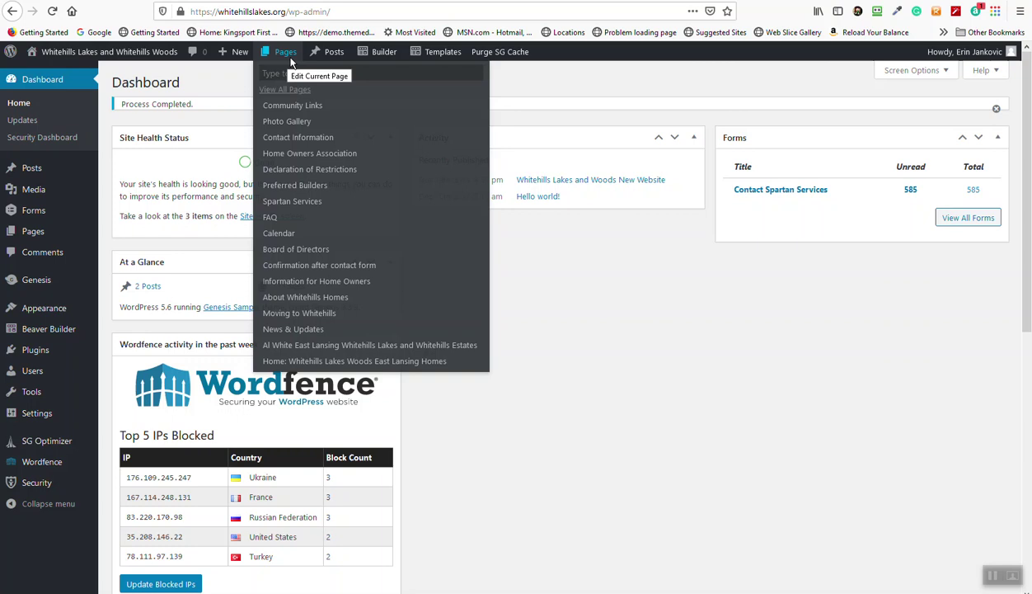
mouse_move(329, 53)
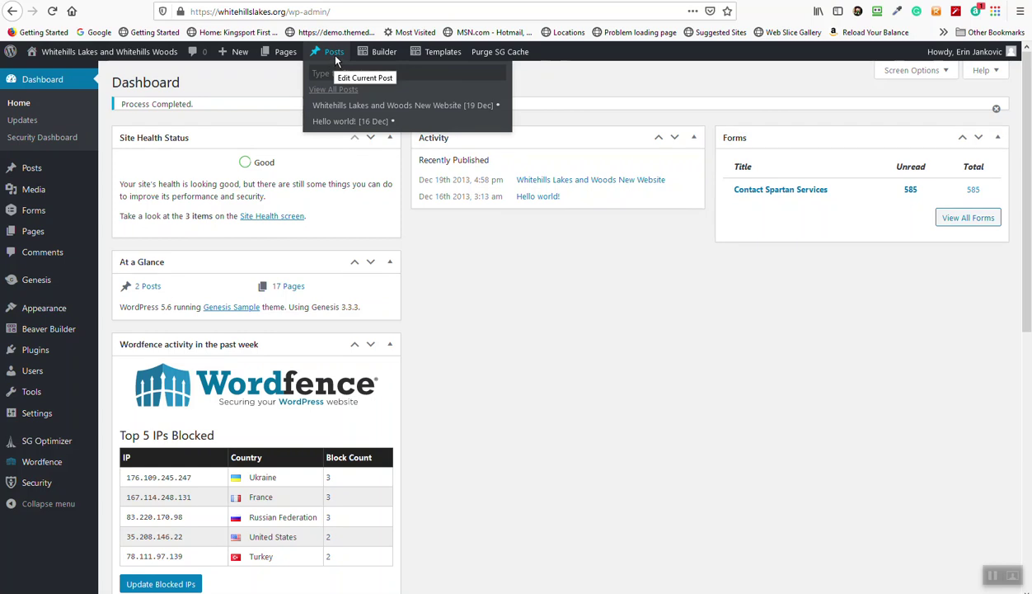
mouse_move(393, 51)
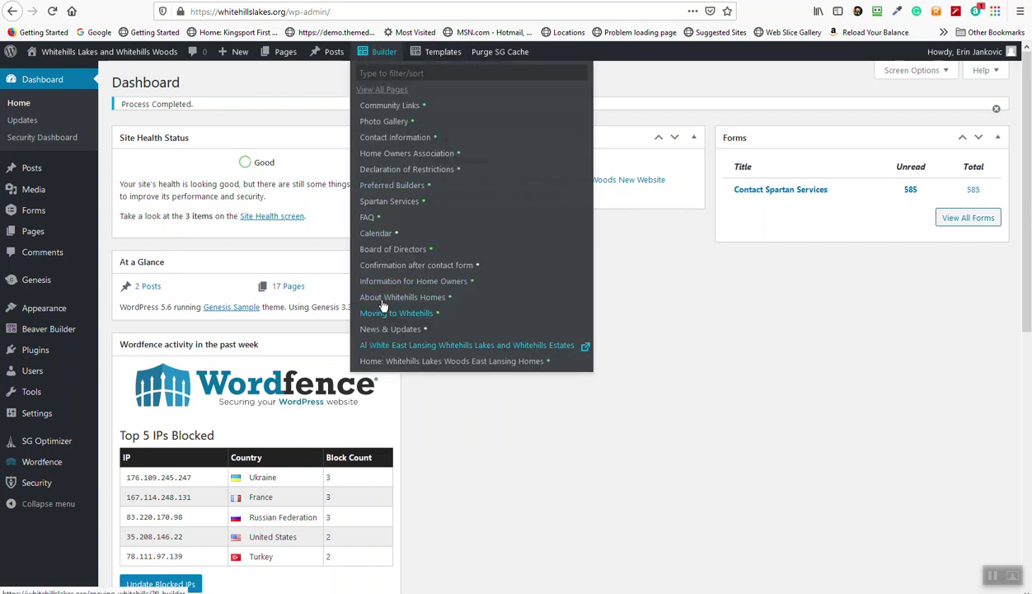
mouse_move(450, 55)
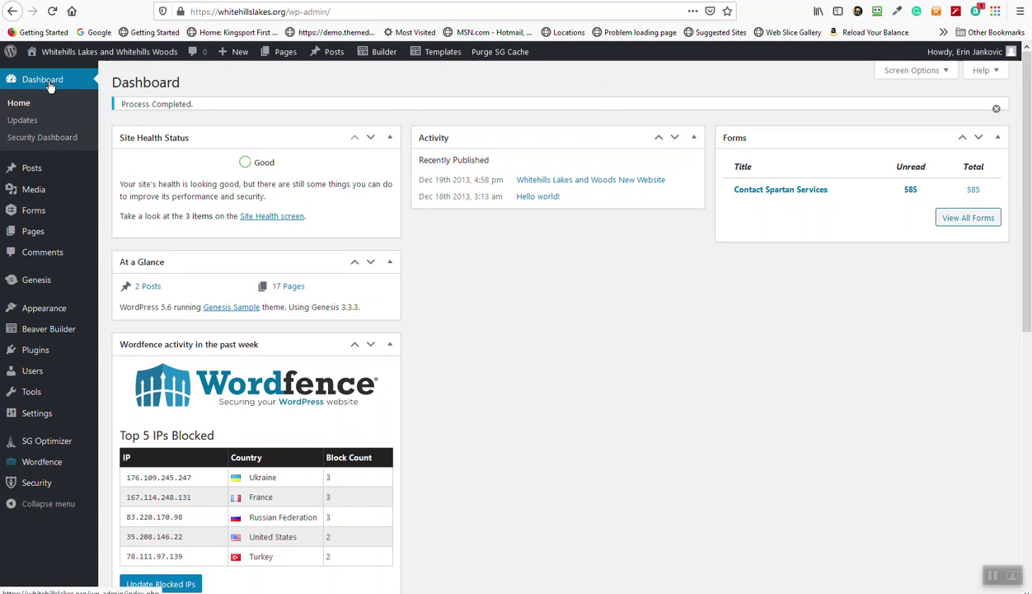
Step: View the live site while logged in to examine its admin shortcuts, and return to the dashboard
left_click(69, 56)
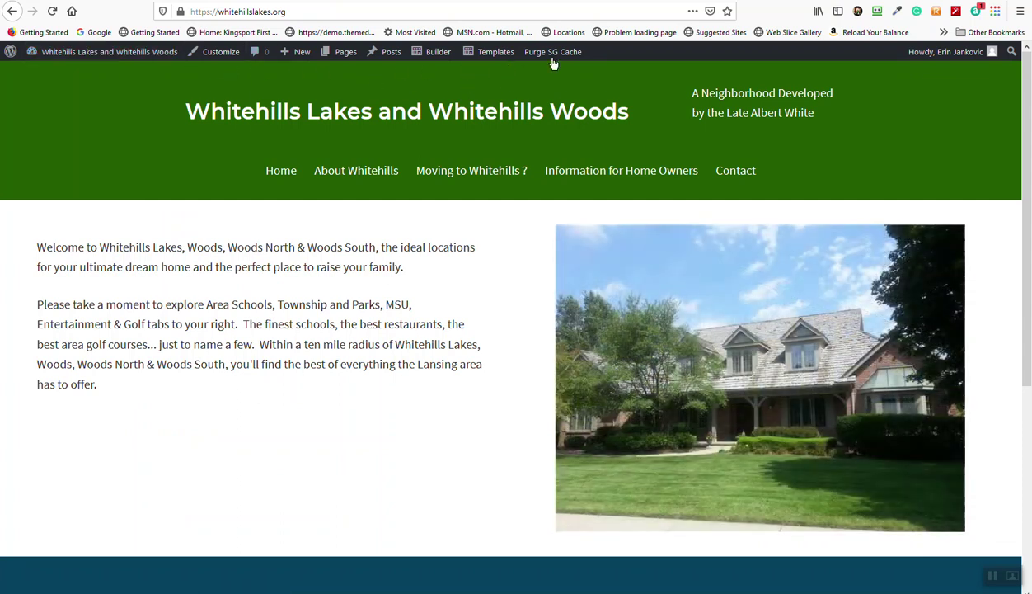
mouse_move(948, 57)
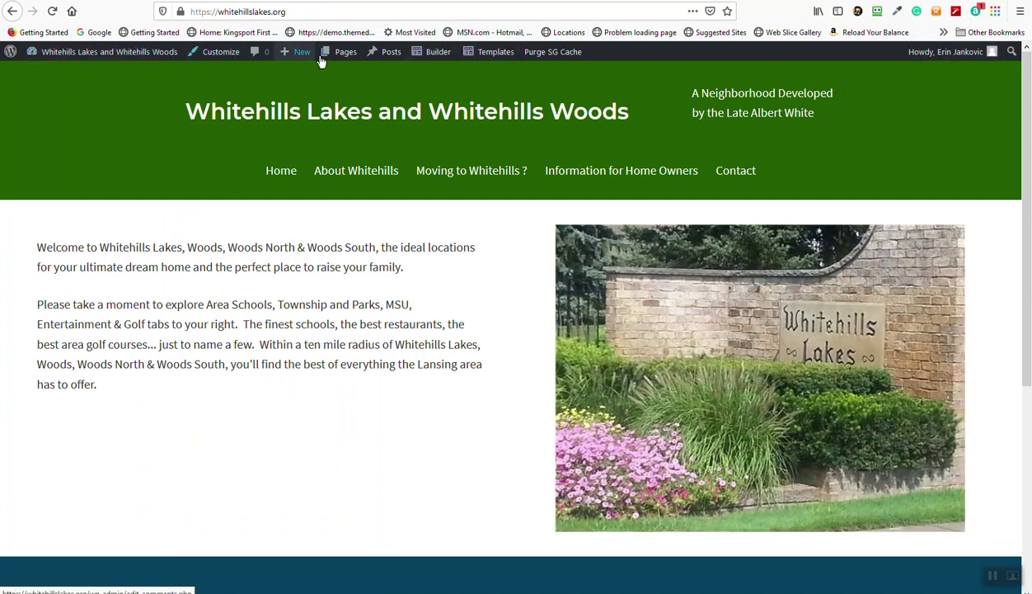
mouse_move(79, 60)
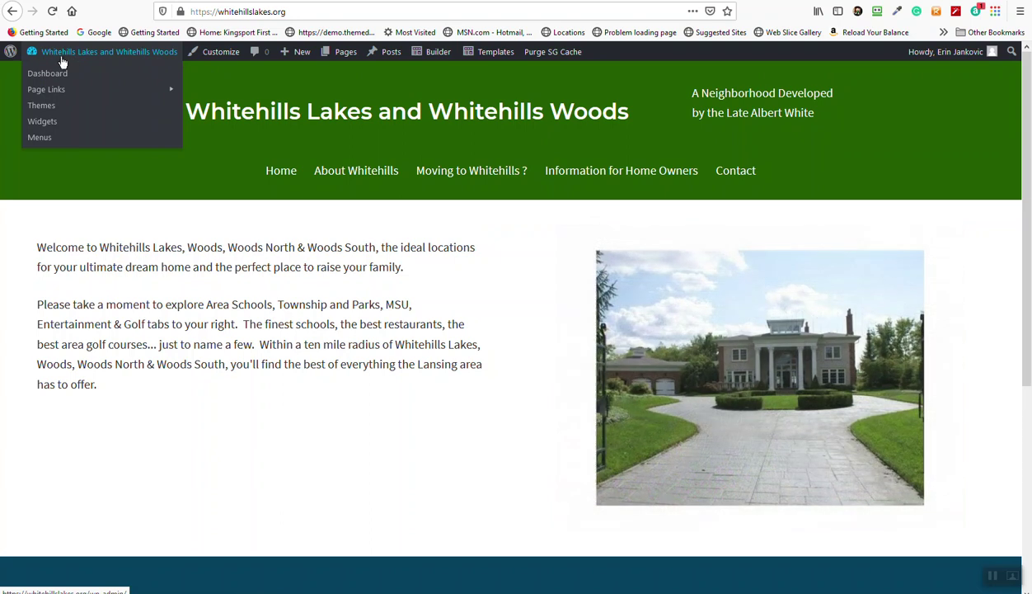
left_click(60, 57)
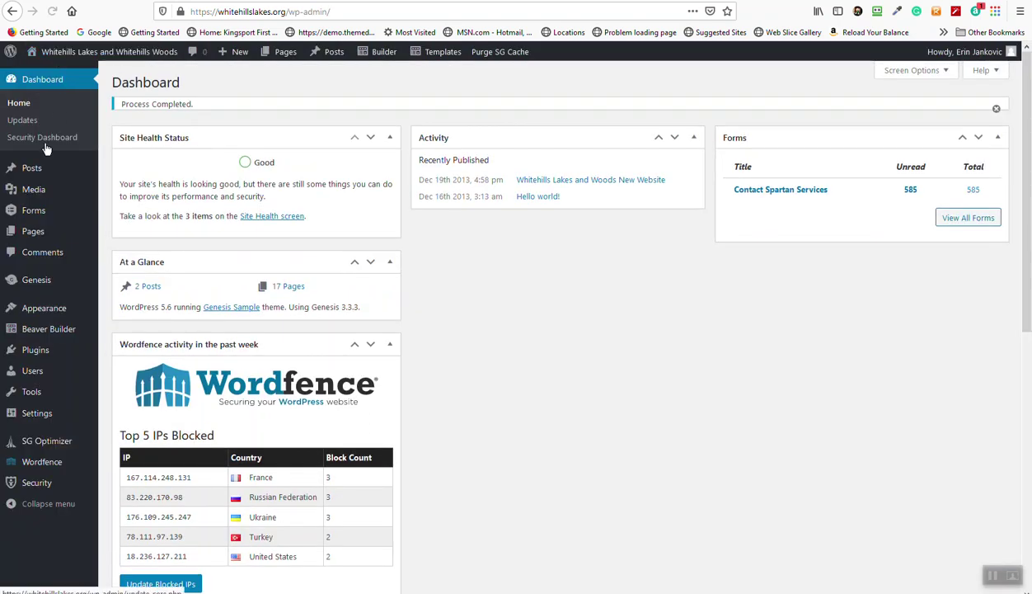
Step: Examine the dashboard's admin sections from Posts, Media and Pages through Appearance, Plugins and Security, reloading the dashboard home
mouse_move(36, 218)
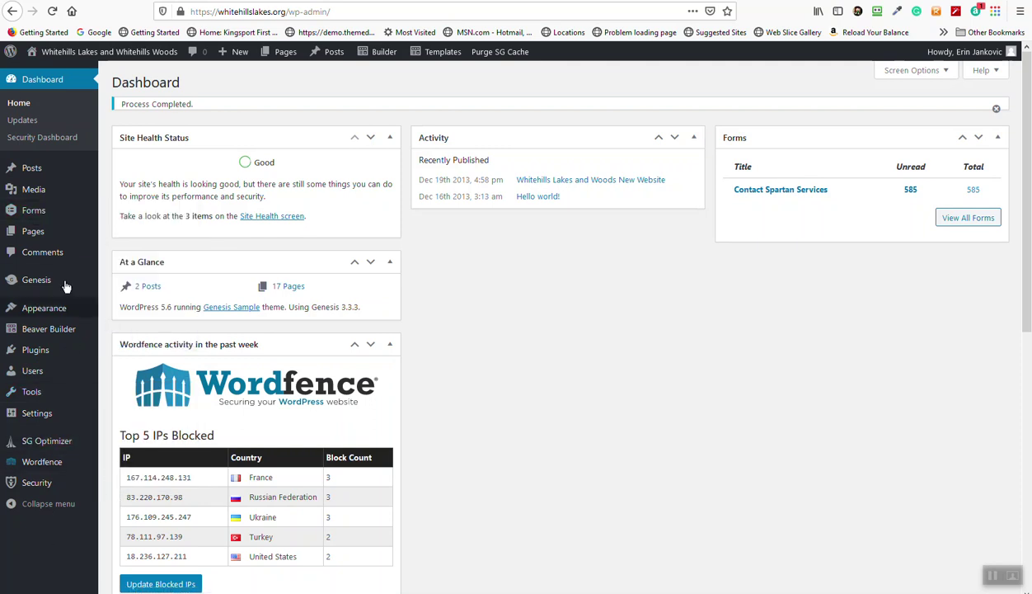
left_click(20, 107)
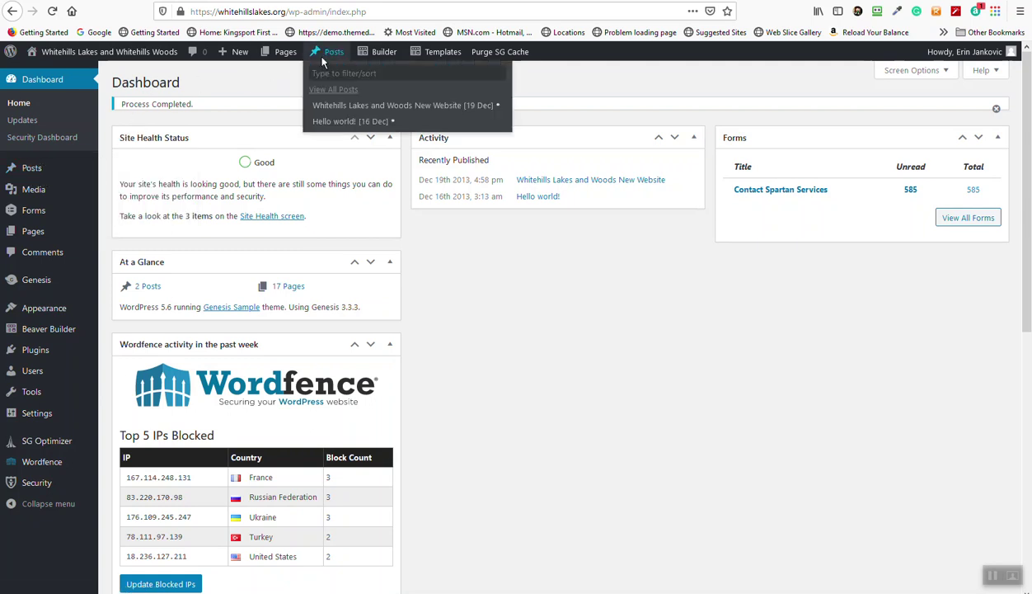
mouse_move(42, 169)
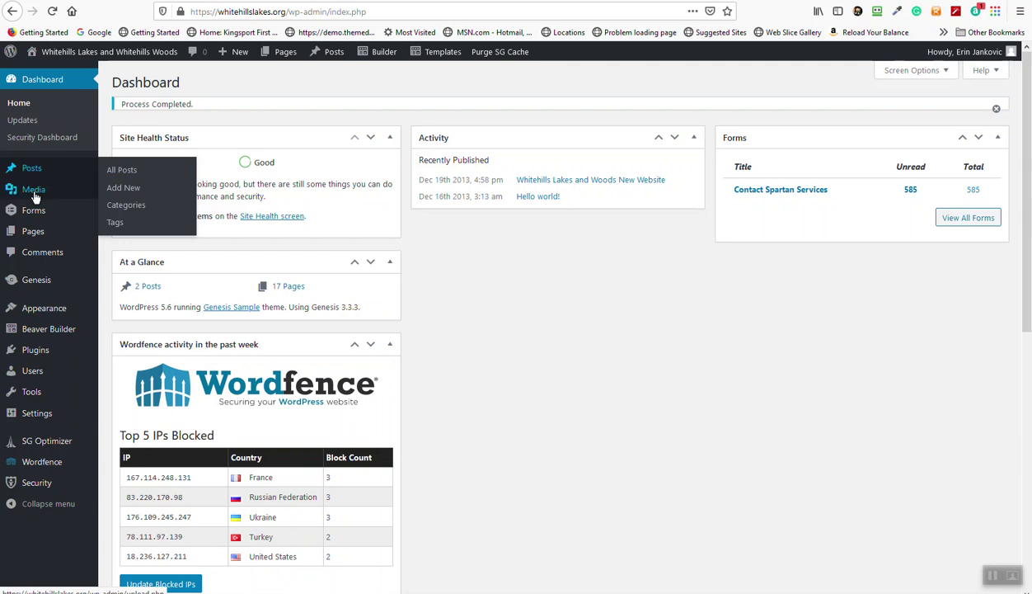
mouse_move(38, 194)
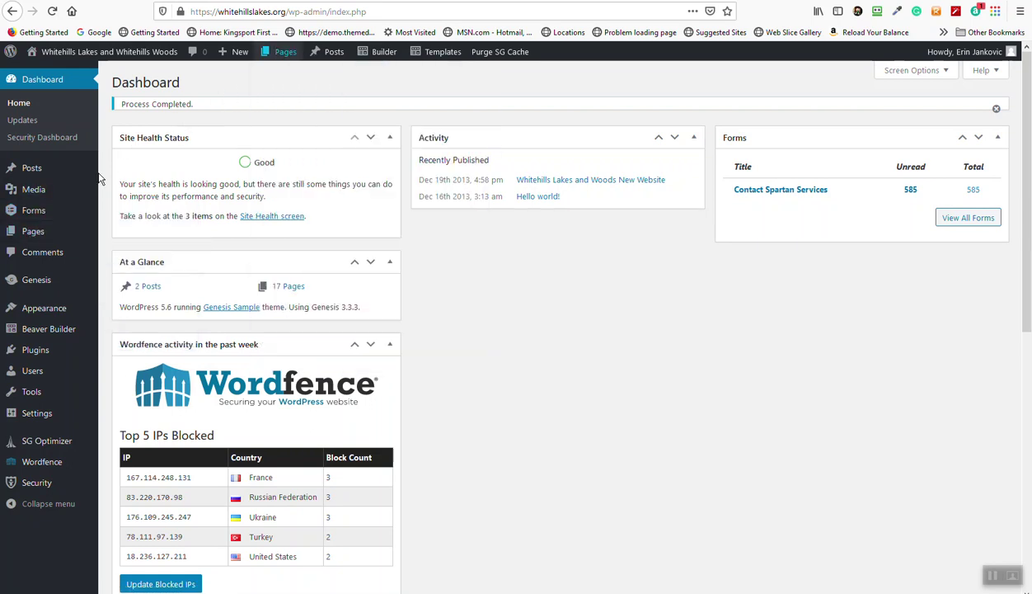
mouse_move(38, 237)
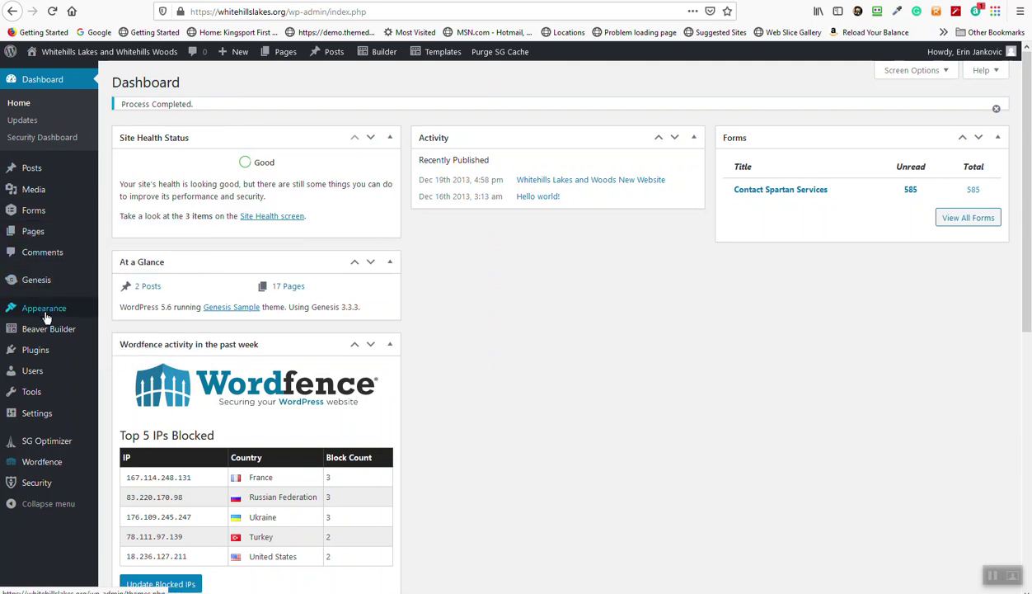
mouse_move(46, 348)
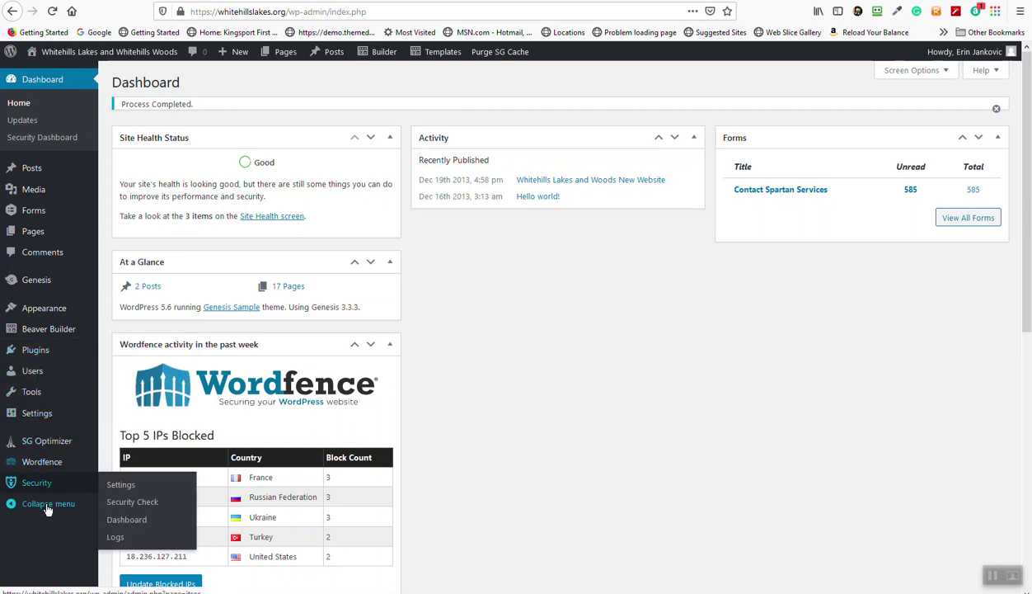
mouse_move(55, 295)
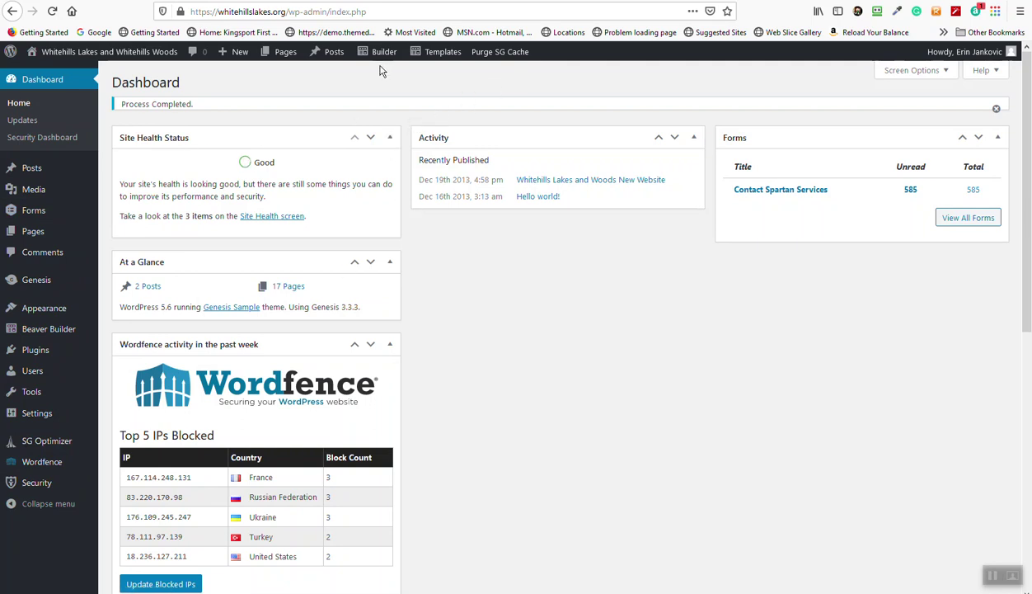
Step: Open the Home: Whitehills Lakes Woods East Lansing Homes page in Beaver Builder and examine its header, text, slideshow and contact areas
mouse_move(371, 56)
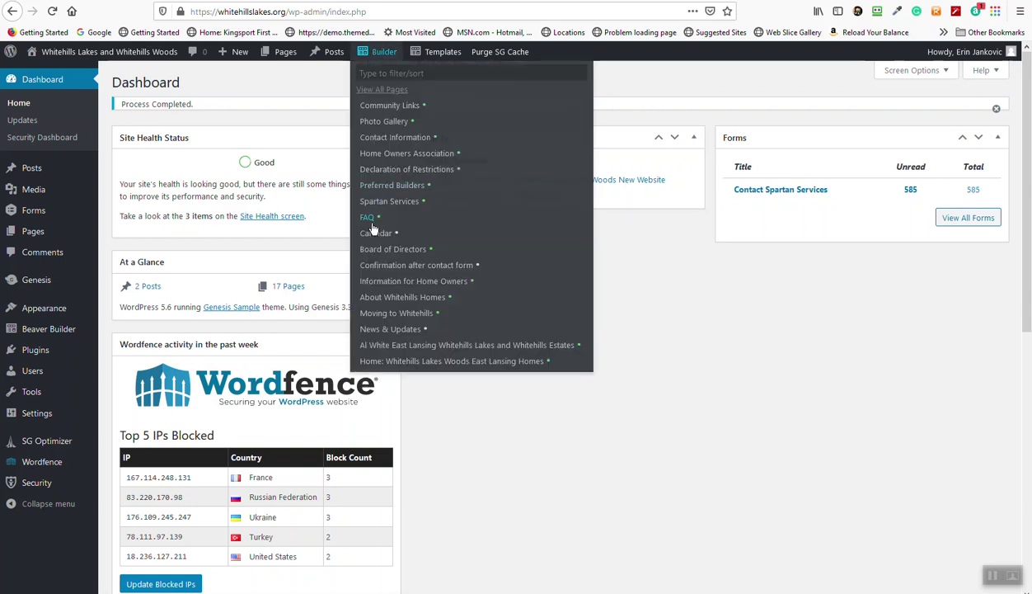
left_click(373, 363)
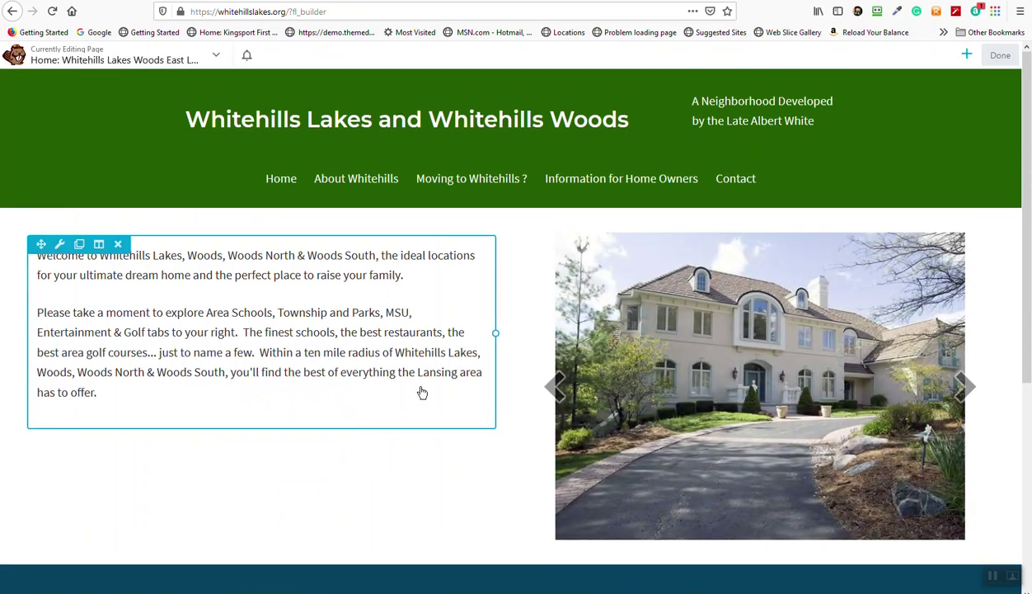
scroll(421, 391, "down", 3)
scroll(419, 400, "up", 3)
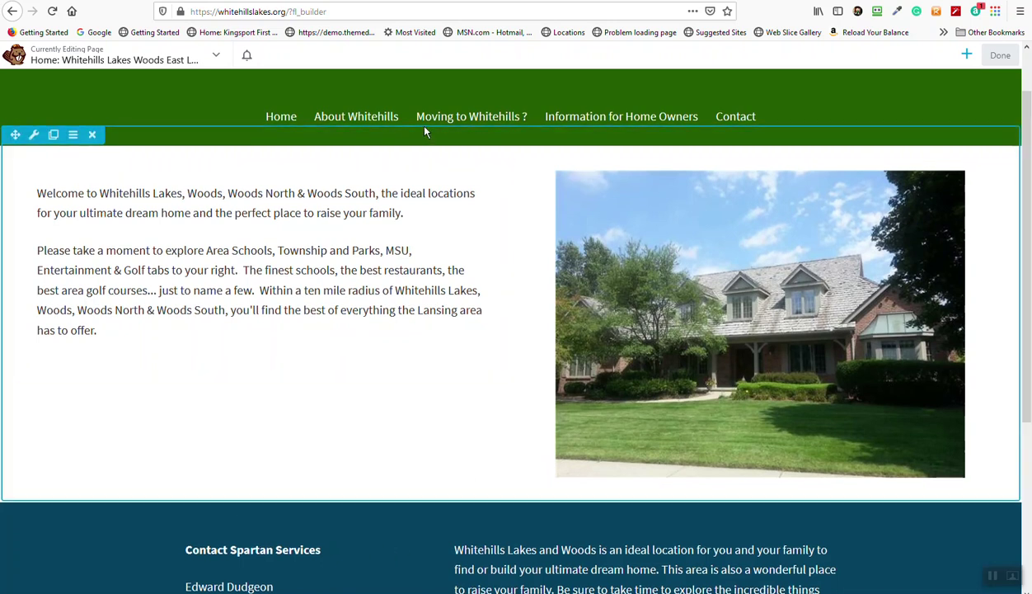
scroll(420, 131, "up", 1)
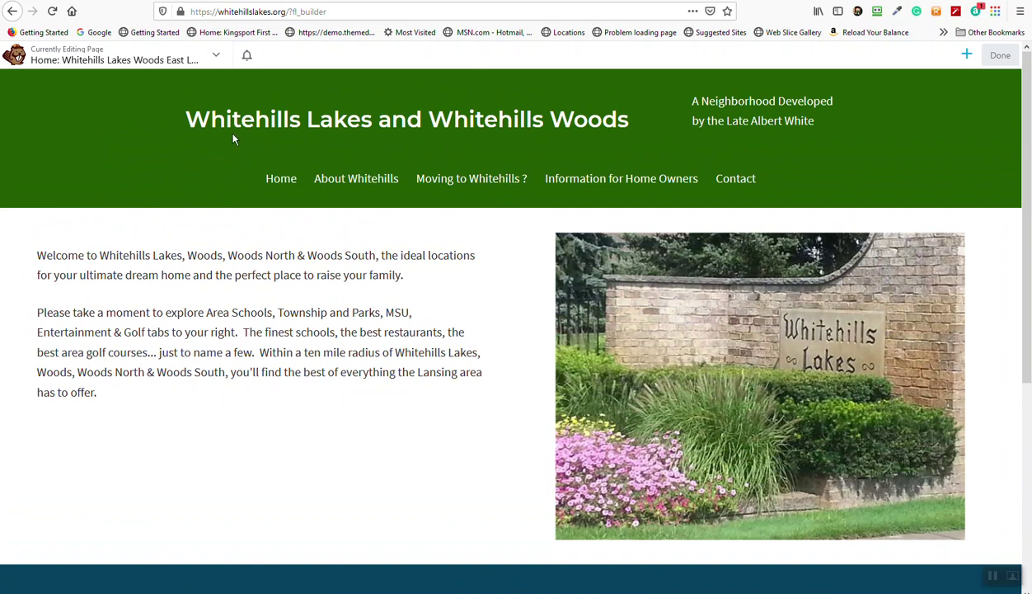
scroll(231, 144, "down", 3)
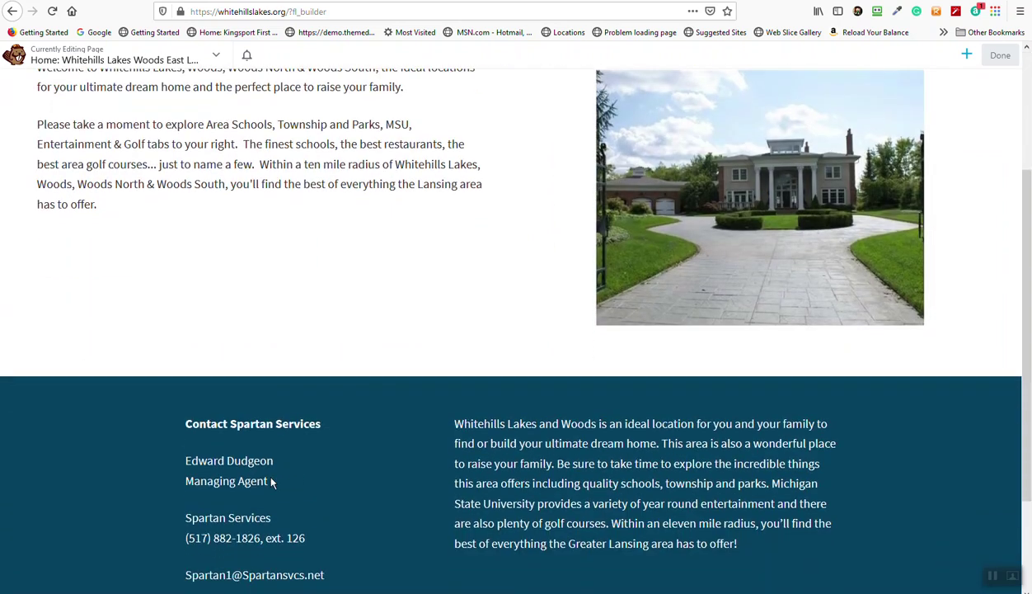
scroll(275, 474, "down", 2)
scroll(283, 495, "up", 4)
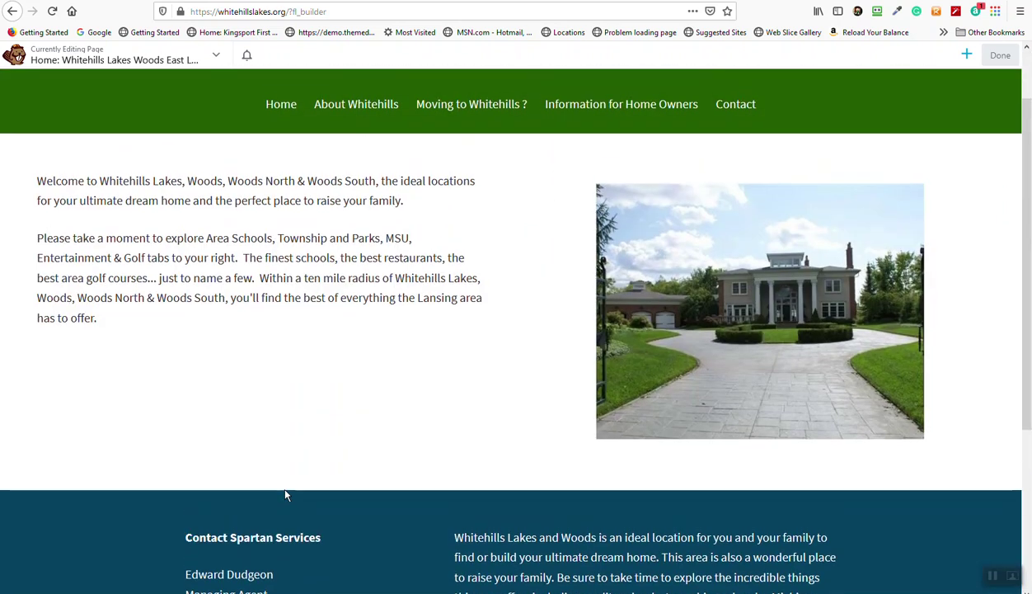
scroll(285, 495, "up", 1)
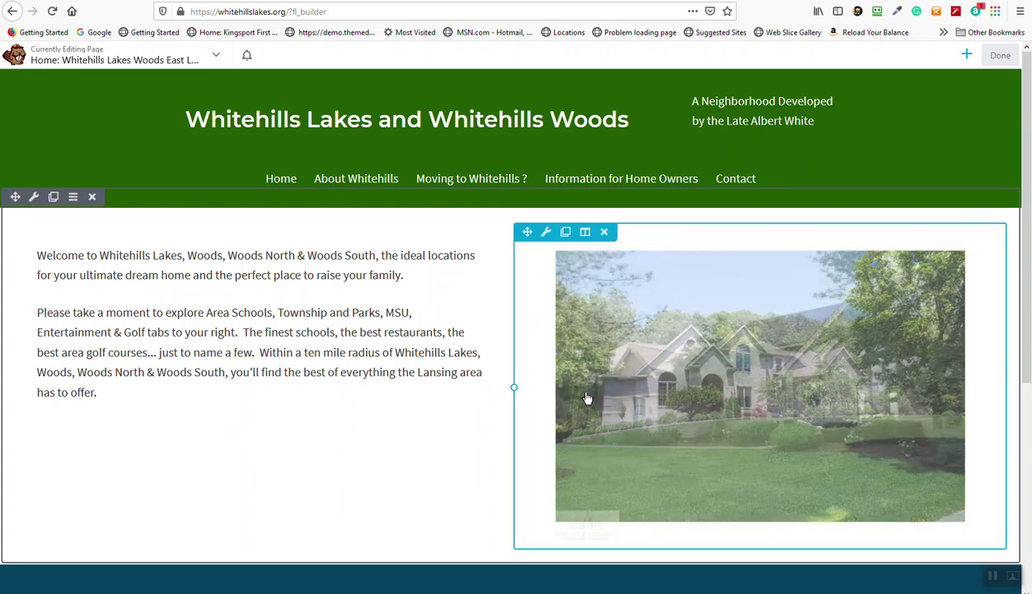
scroll(569, 404, "down", 2)
scroll(494, 445, "up", 2)
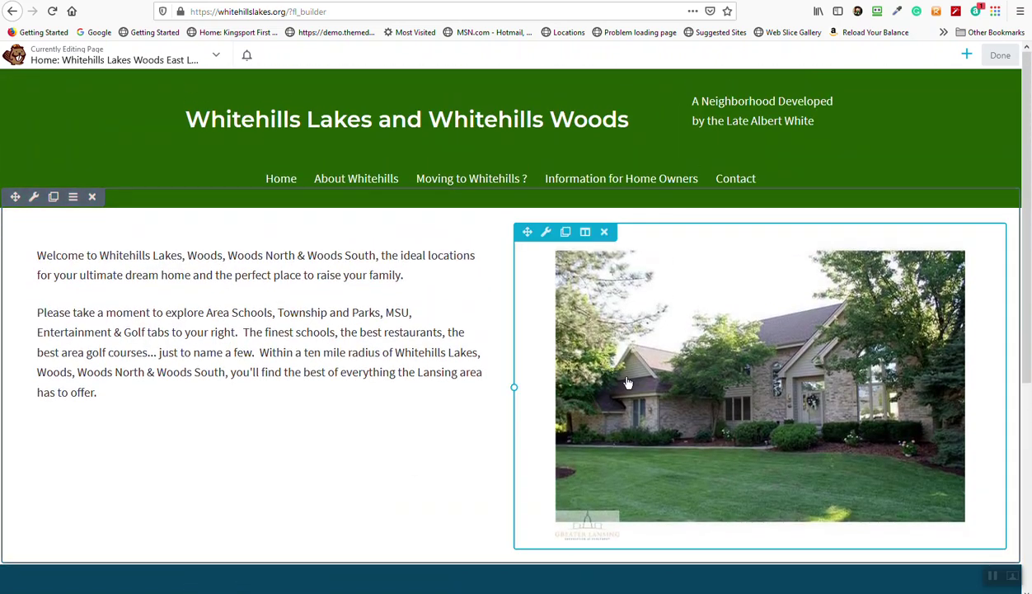
Step: Insert a 3 Columns row between the welcome text and slideshow section and the blue contact section
left_click(967, 56)
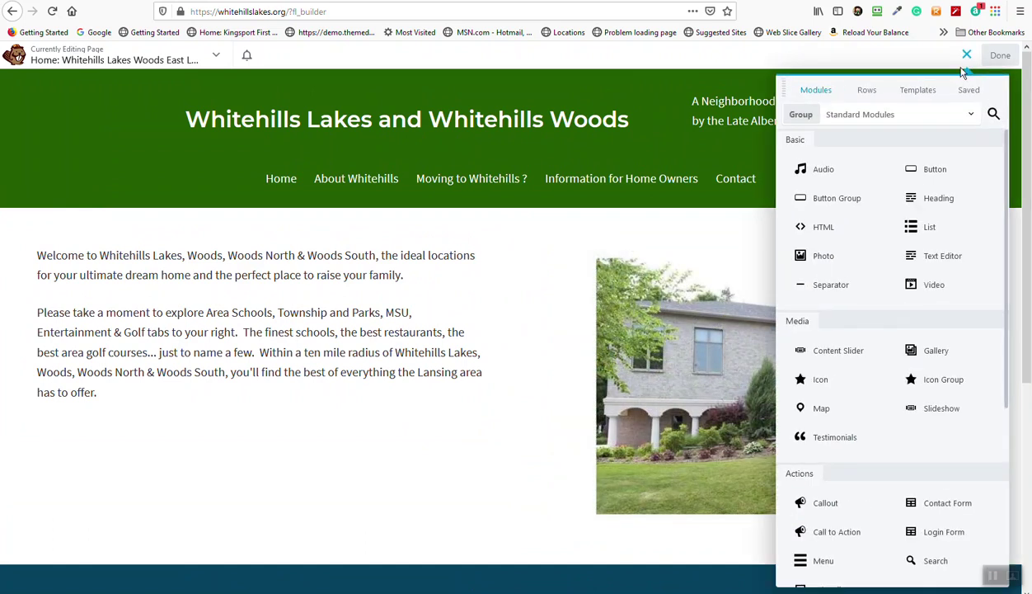
left_click(874, 94)
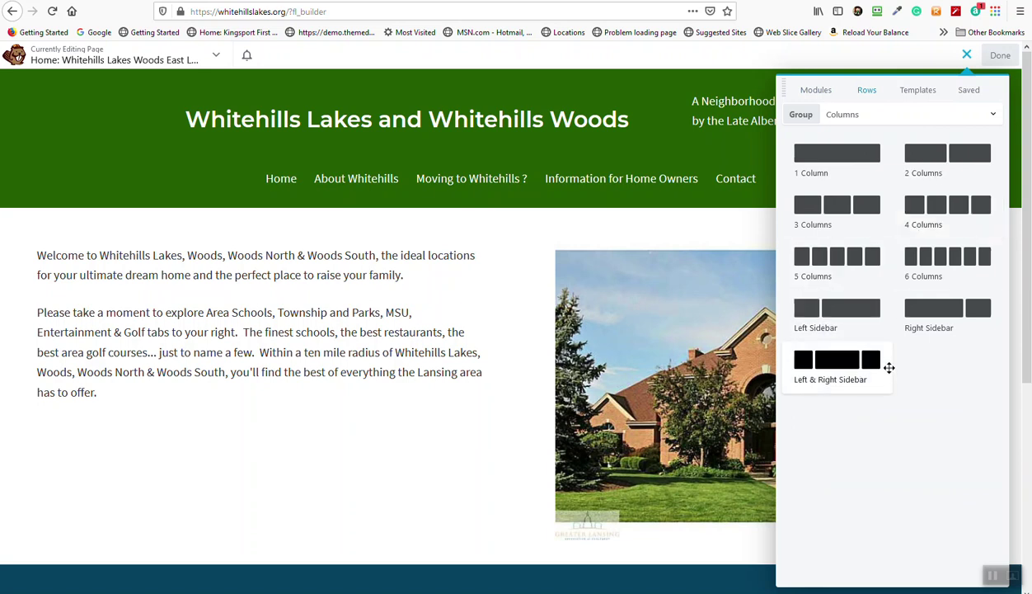
scroll(519, 431, "down", 1)
left_click_drag(837, 205, 405, 437)
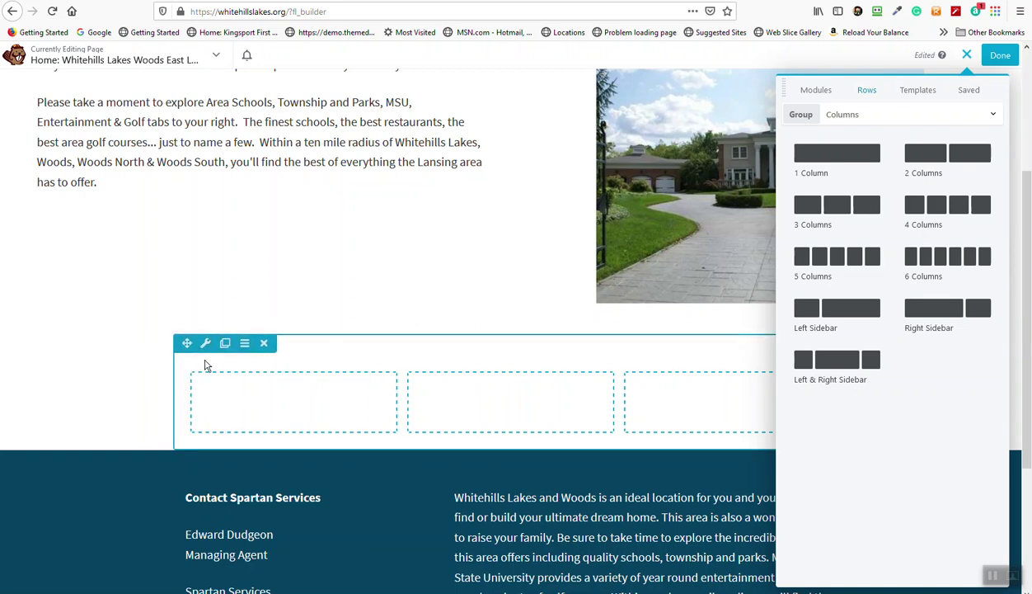
Step: Set the new three-column row's background type to Color with a pale yellow of rgba(220,244,0,0.18)
left_click(205, 343)
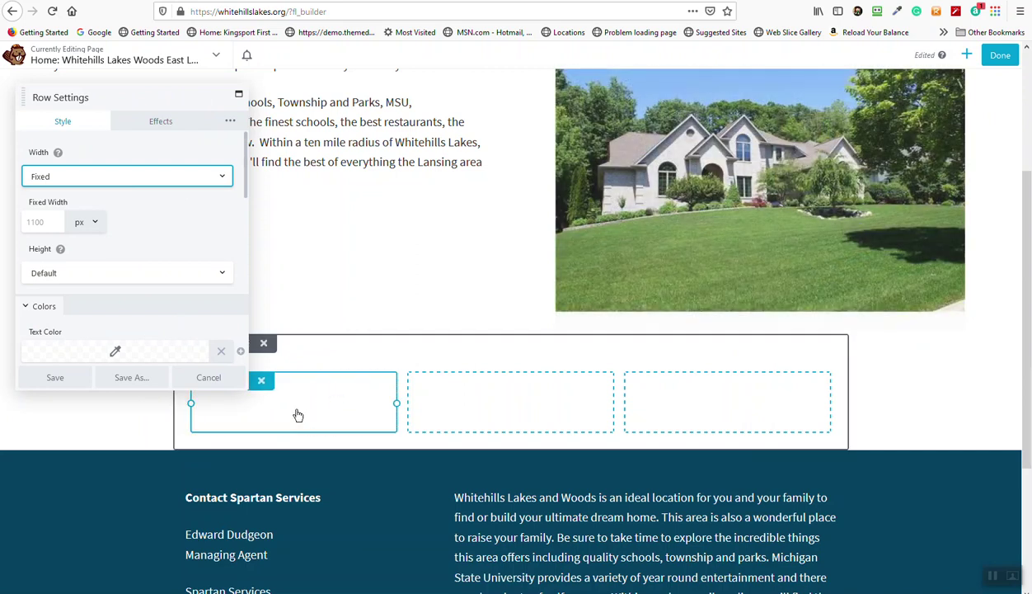
left_click(160, 185)
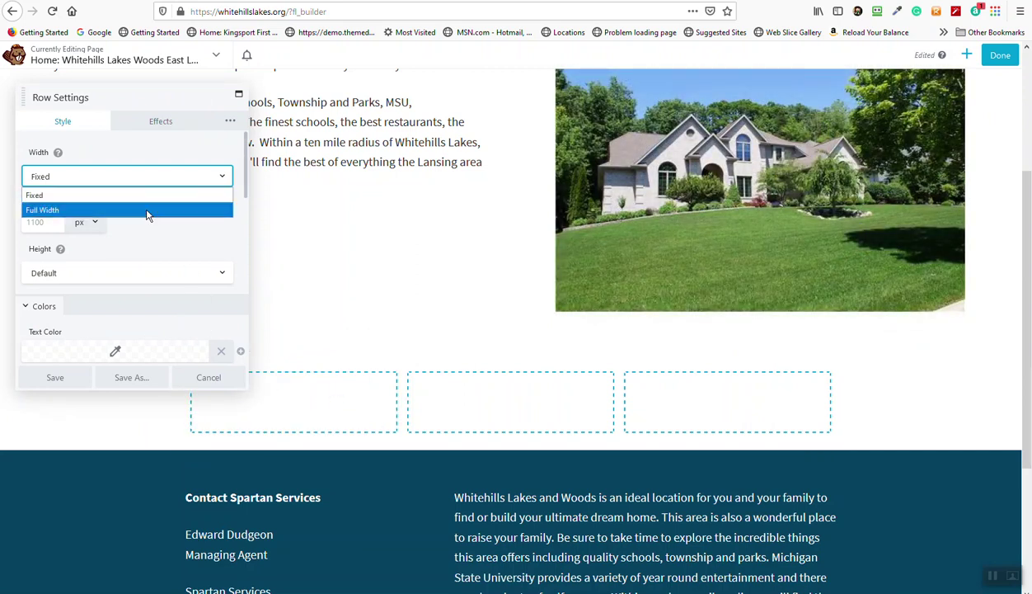
left_click(156, 190)
scroll(156, 281, "down", 4)
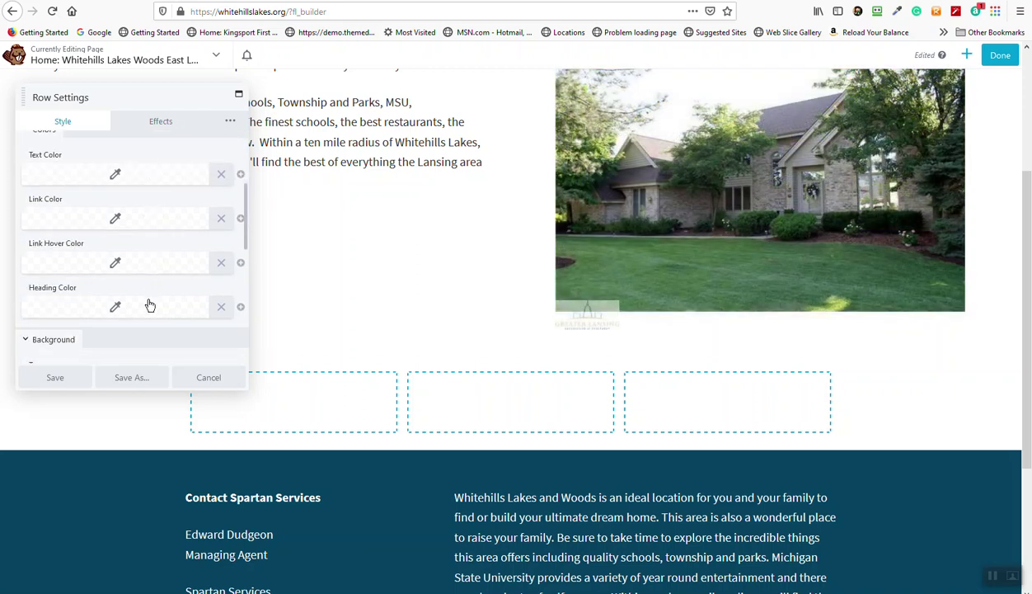
scroll(150, 306, "down", 3)
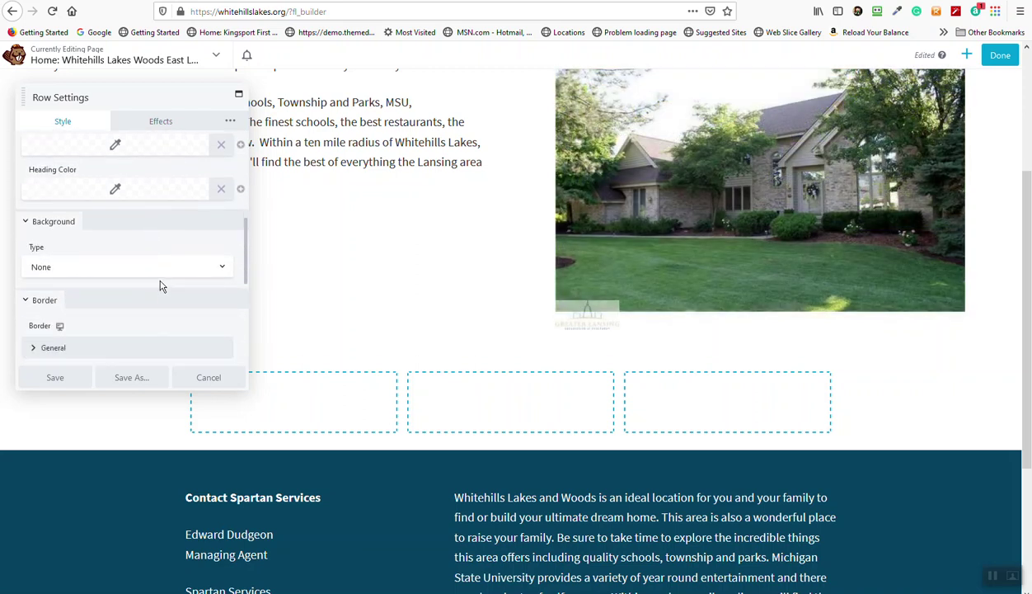
left_click(161, 268)
left_click(152, 299)
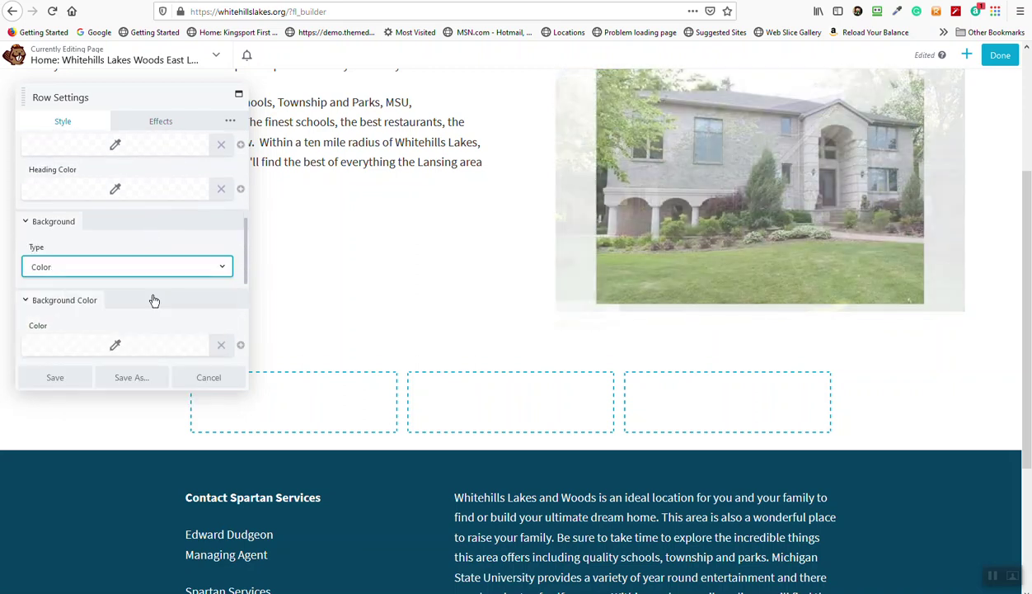
left_click(100, 350)
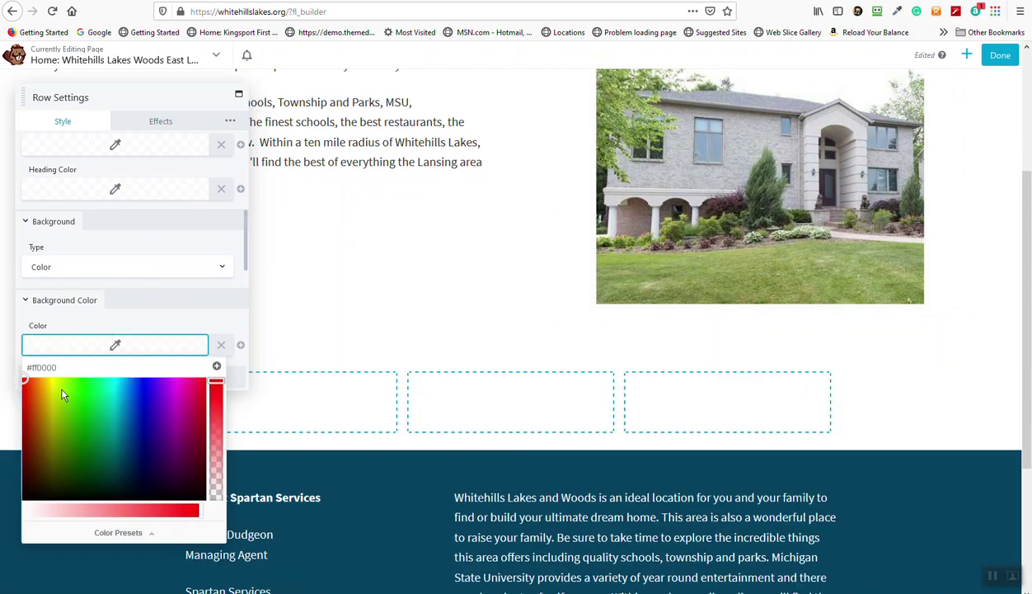
left_click(56, 384)
left_click_drag(217, 384, 218, 487)
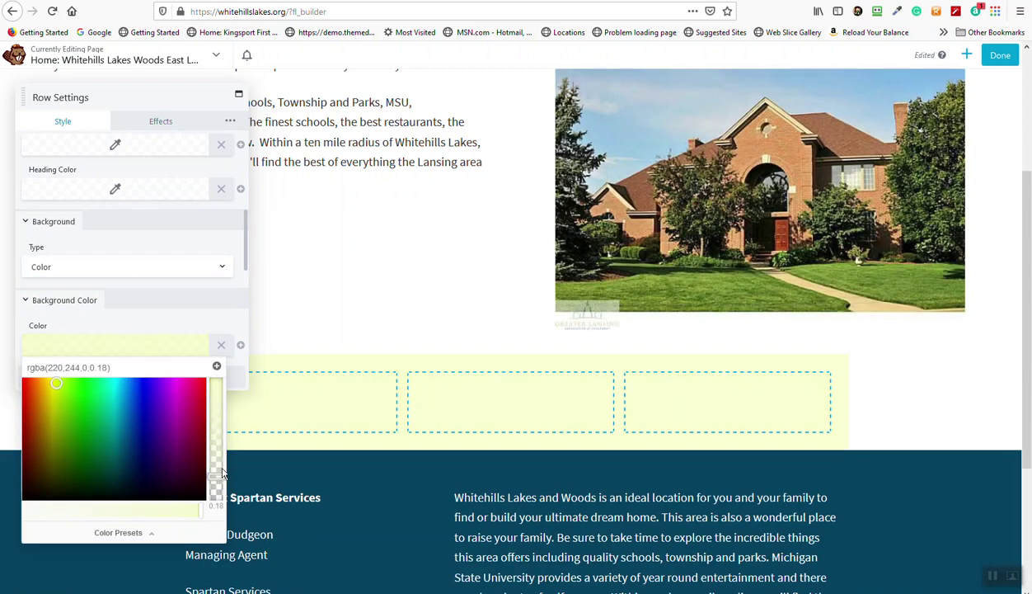
left_click(346, 335)
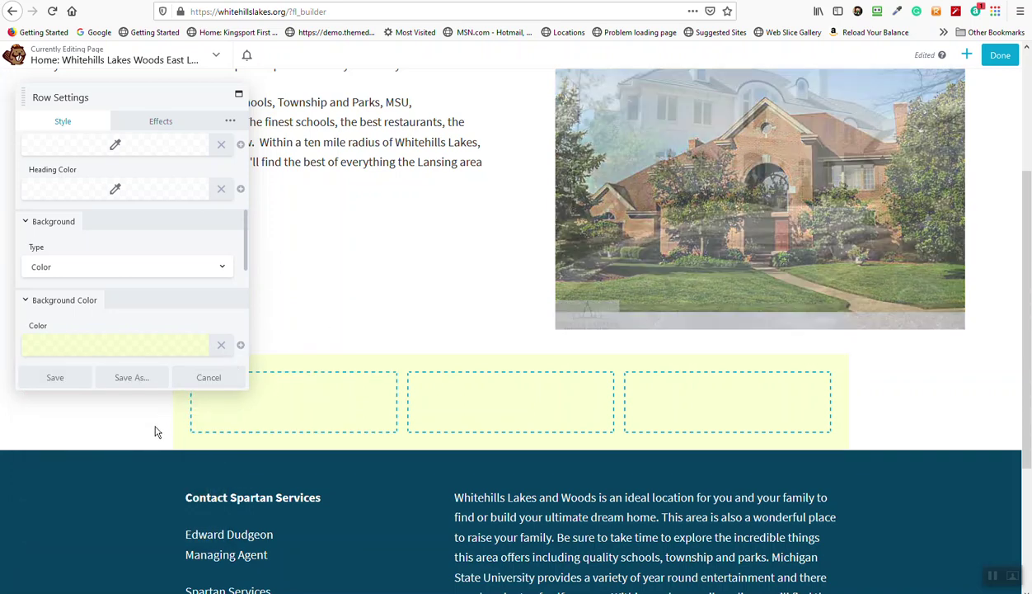
Step: Set the three-column row's width to Full Width and save, closing the first column's settings without changes
left_click_drag(165, 92, 252, 77)
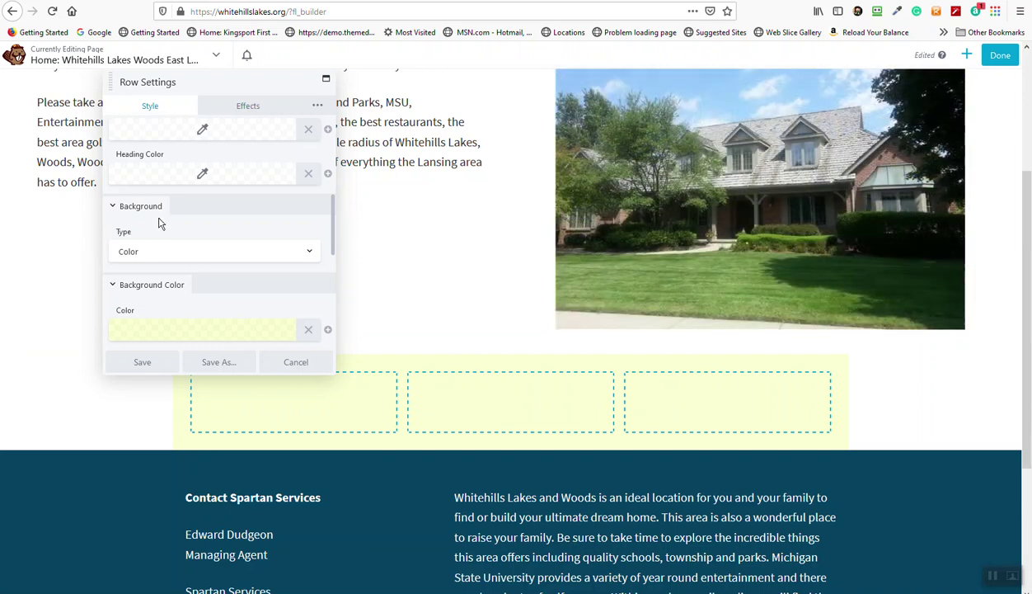
scroll(161, 224, "up", 5)
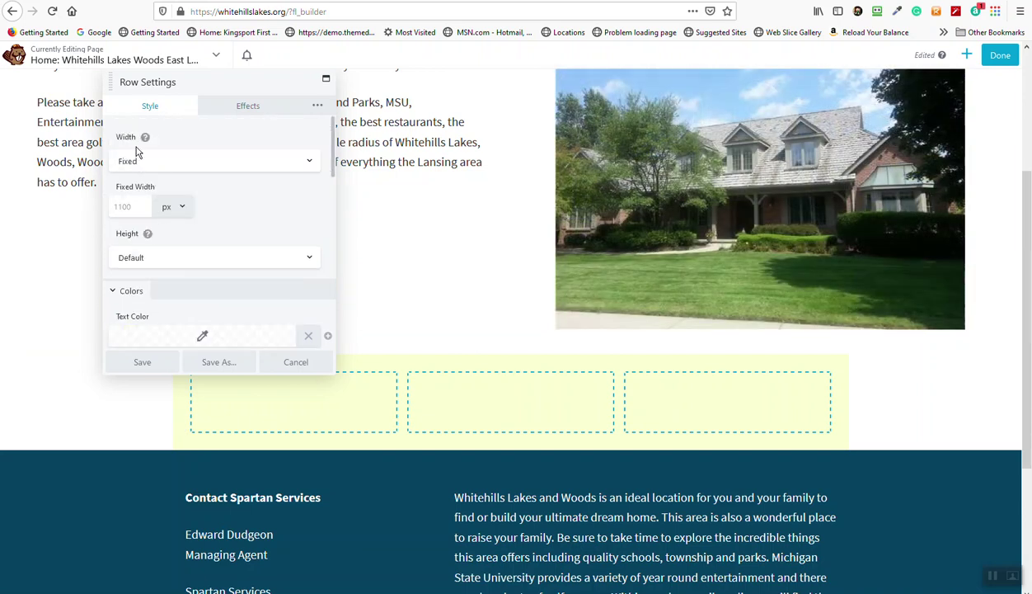
left_click(250, 165)
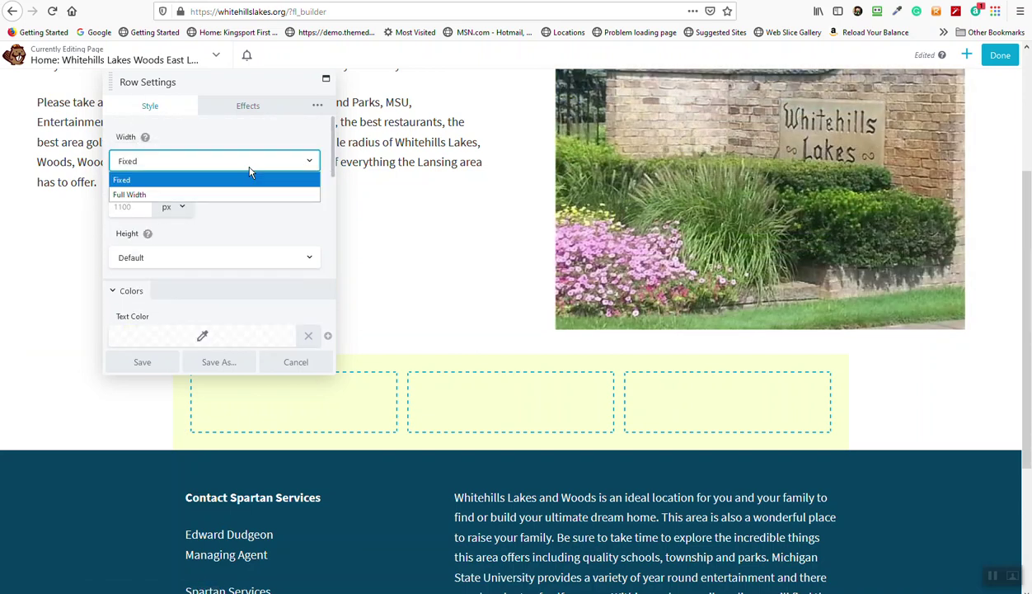
left_click(205, 195)
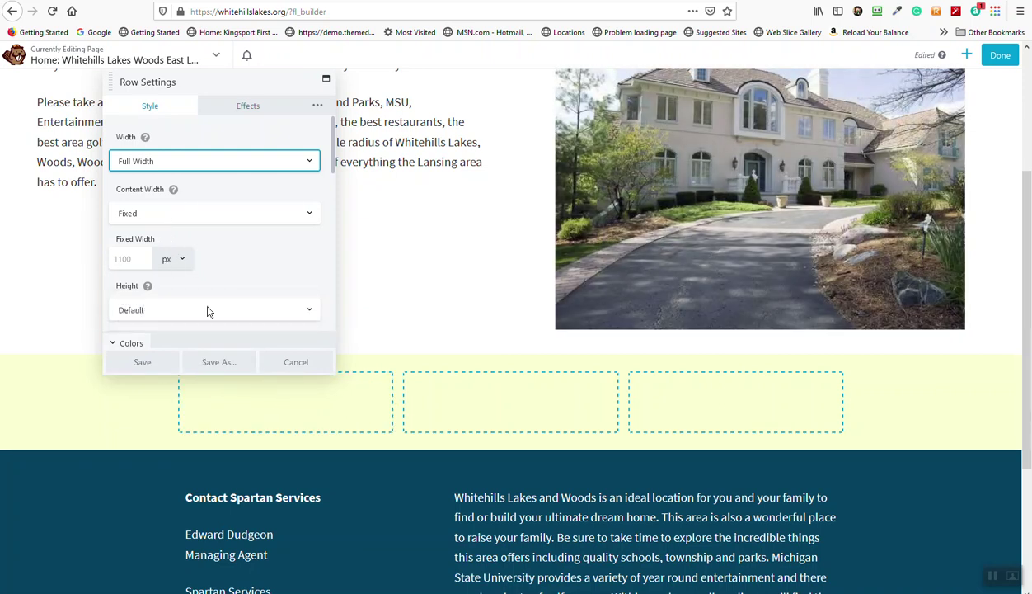
left_click(234, 420)
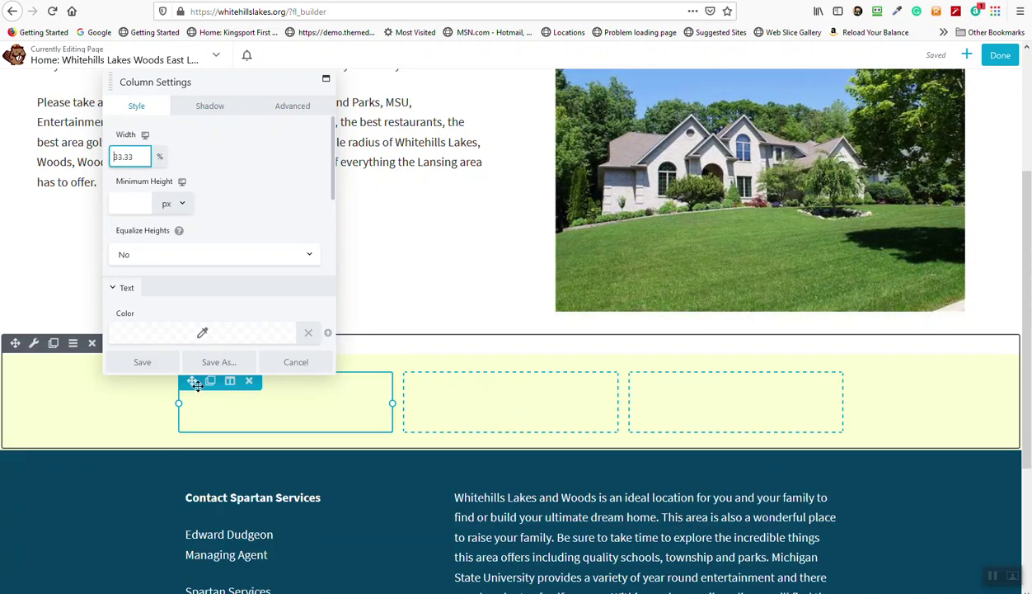
left_click(147, 364)
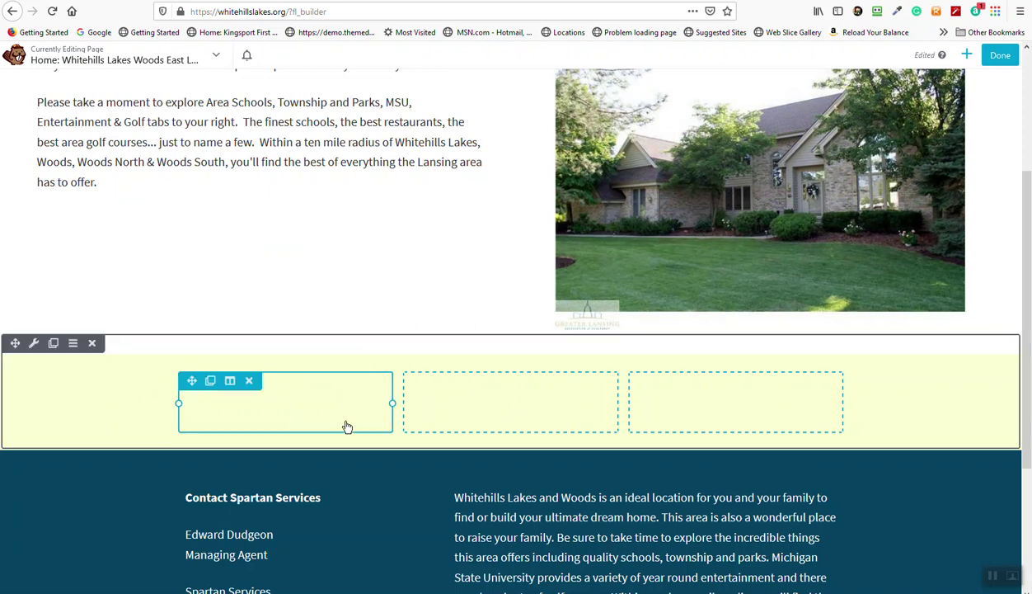
Step: Examine the standard content modules available for the new columns, including the Basic, Media and Actions groups
left_click(968, 56)
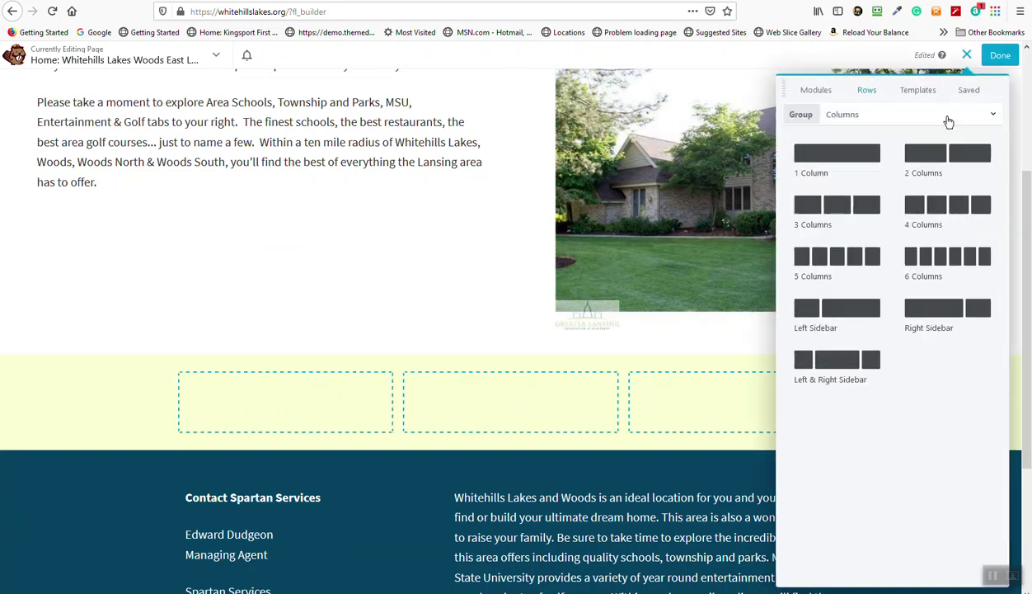
left_click(808, 89)
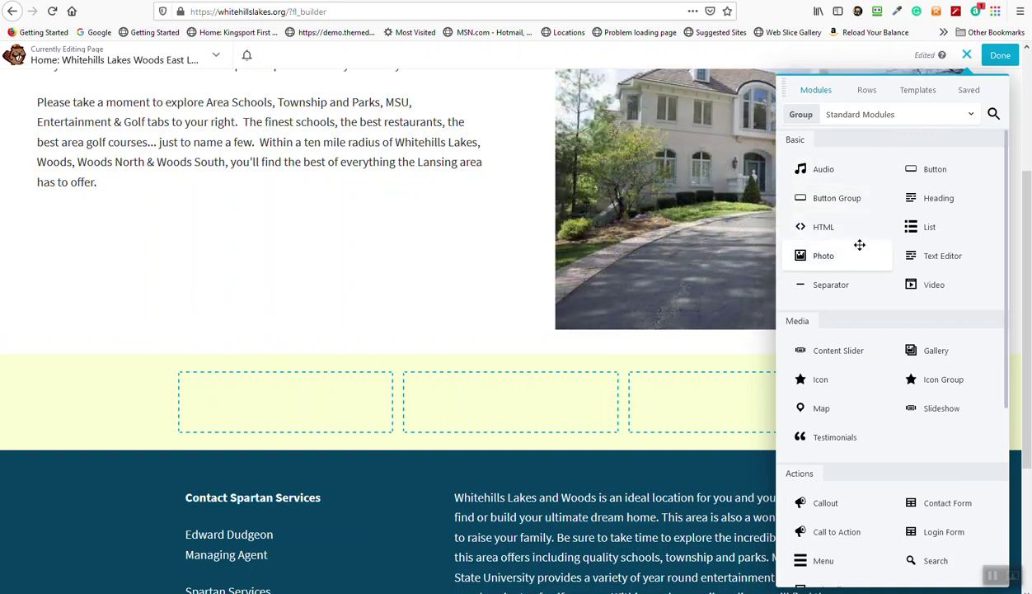
scroll(825, 313, "down", 5)
scroll(830, 331, "up", 5)
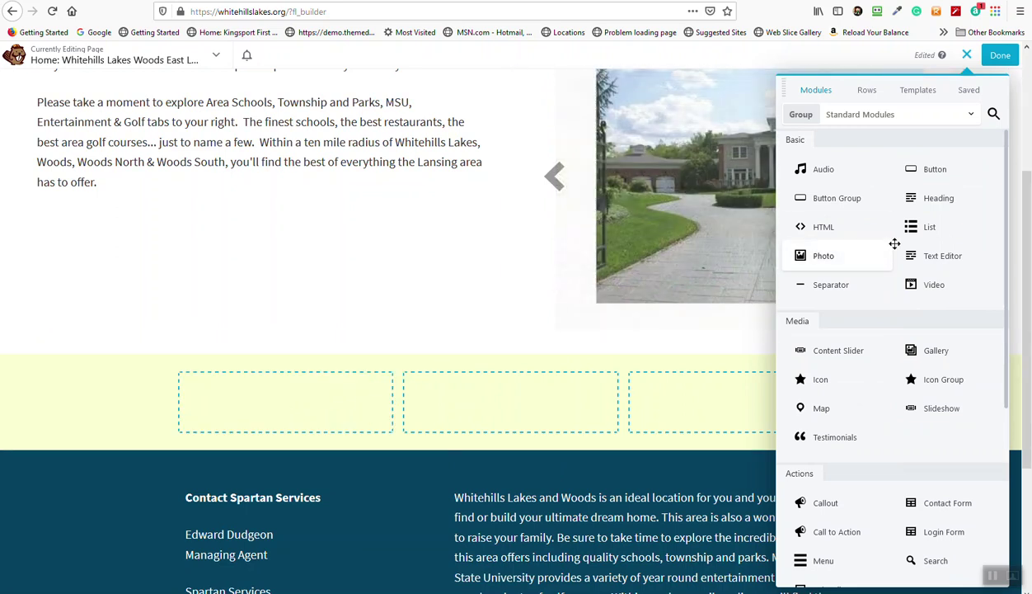
Step: Add a Photo module to the new row's first column with whitehills-home-640-x.jpeg from the media library, and save it
left_click_drag(813, 251, 266, 430)
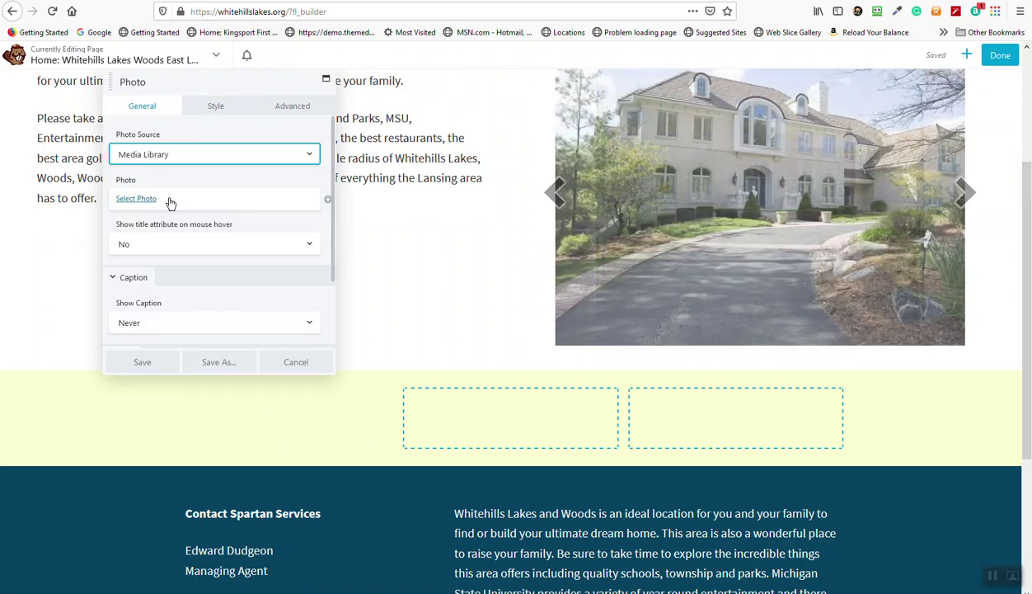
left_click(136, 199)
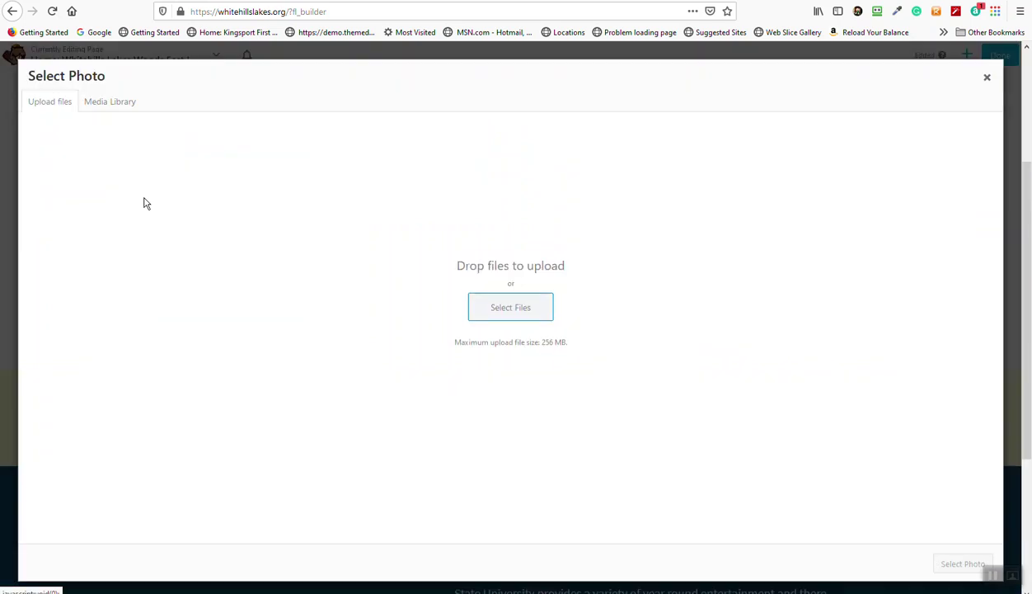
left_click(128, 105)
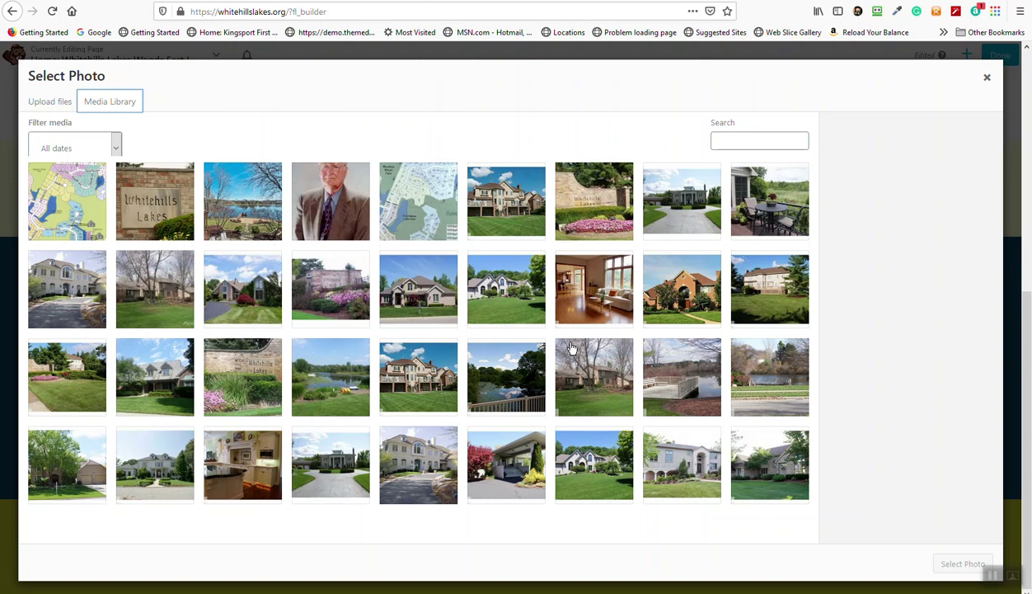
left_click(438, 300)
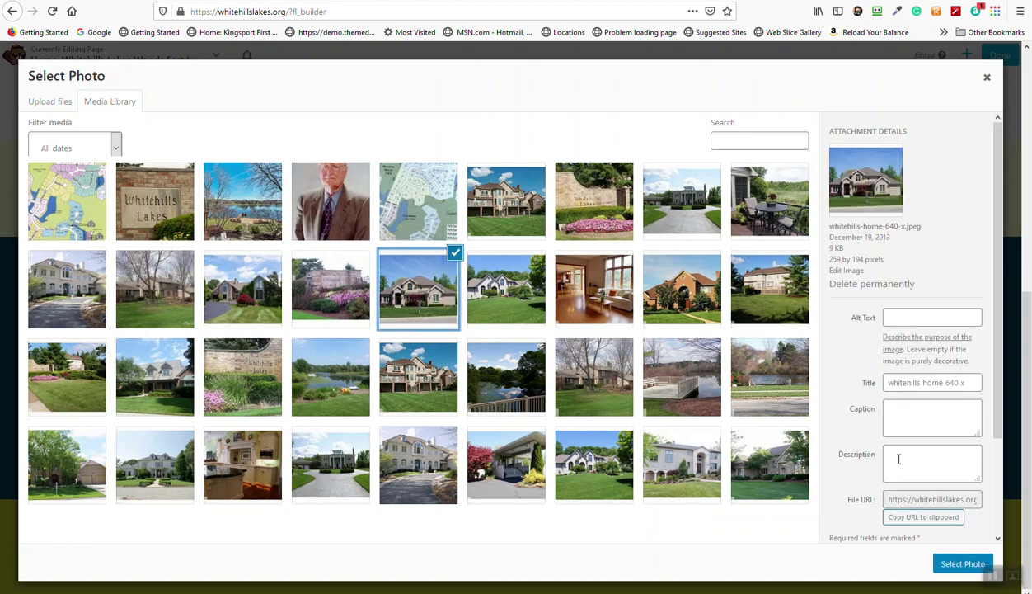
left_click(962, 564)
left_click(173, 365)
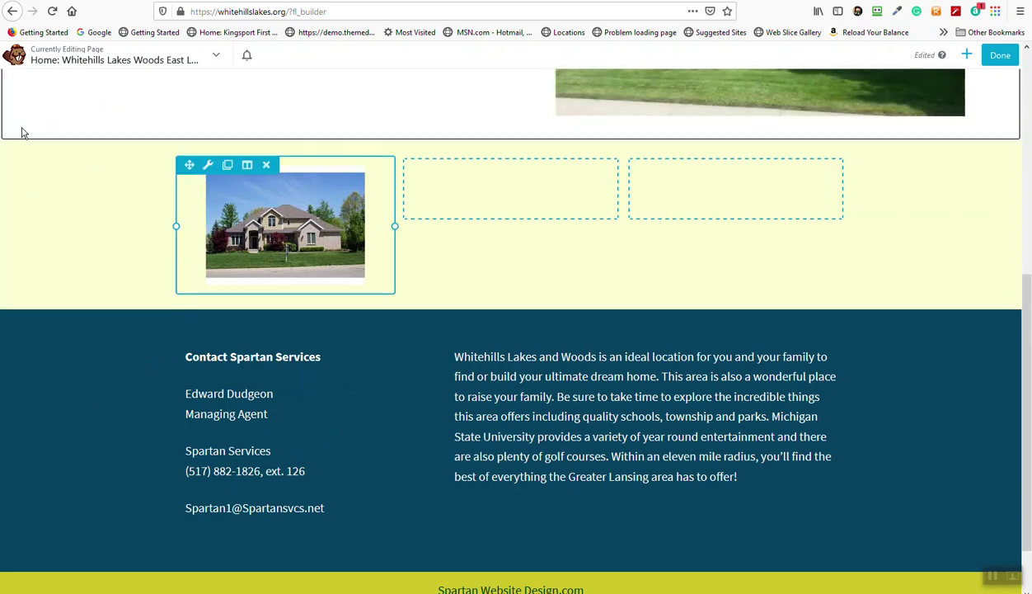
Step: Set the pale yellow three-column row's content width to Full Width and save the row settings
left_click(34, 131)
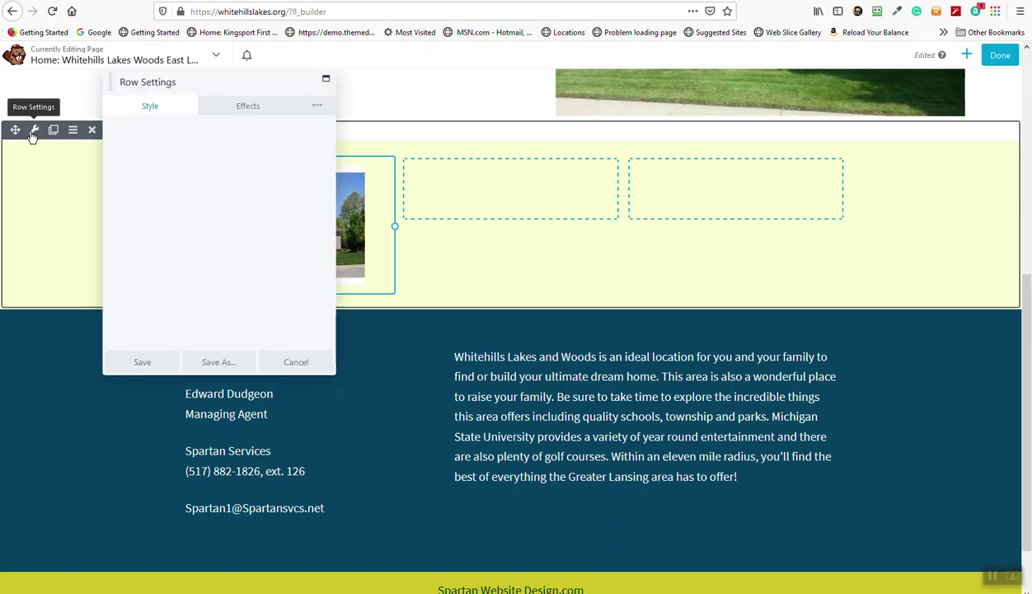
left_click(209, 211)
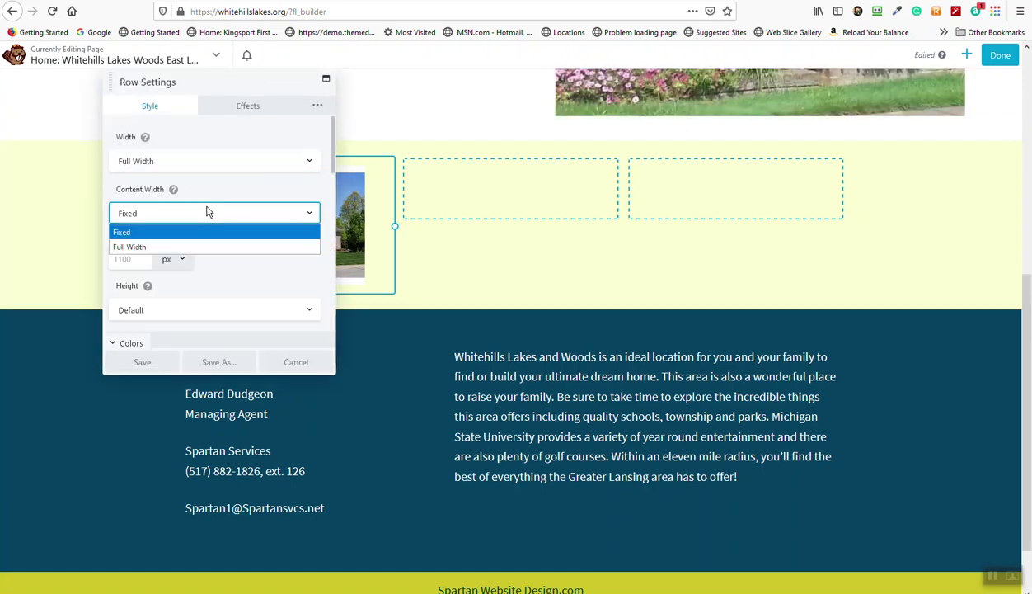
left_click(174, 235)
left_click(172, 363)
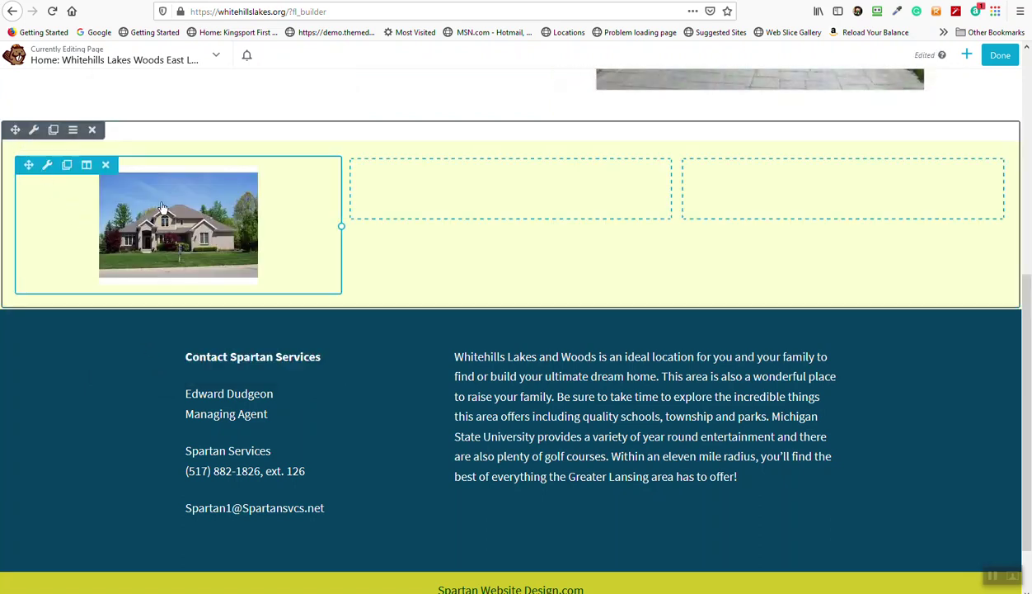
Step: Remove the current house image from the first column's Photo module
left_click(163, 207)
left_click(207, 211)
left_click(207, 213)
left_click(184, 233)
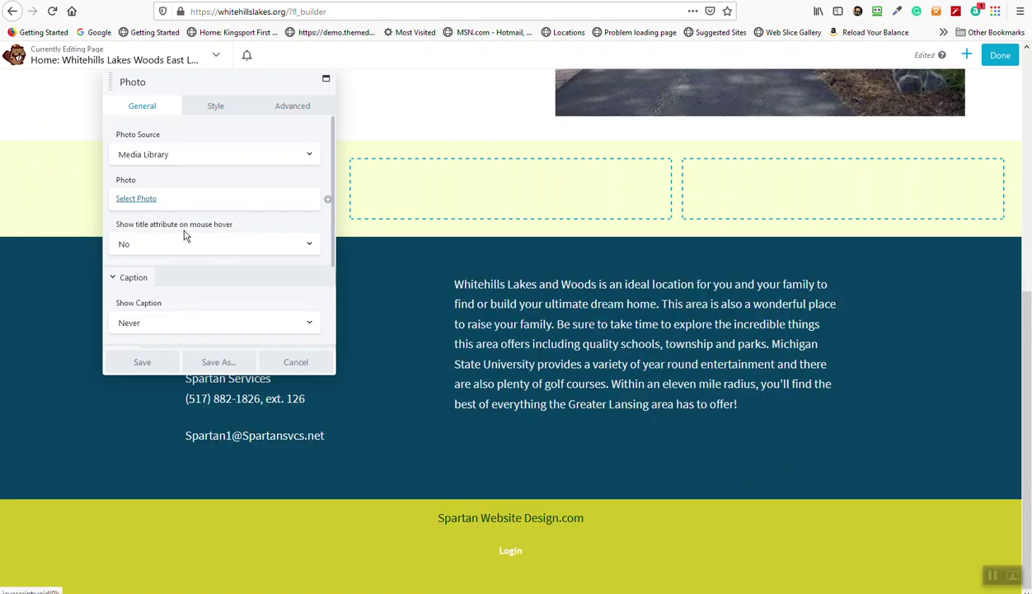
Step: Compare larger images in the media library, choose White-Hills-Lakes-132.jpg for the first column's Photo module, and save it
left_click(150, 200)
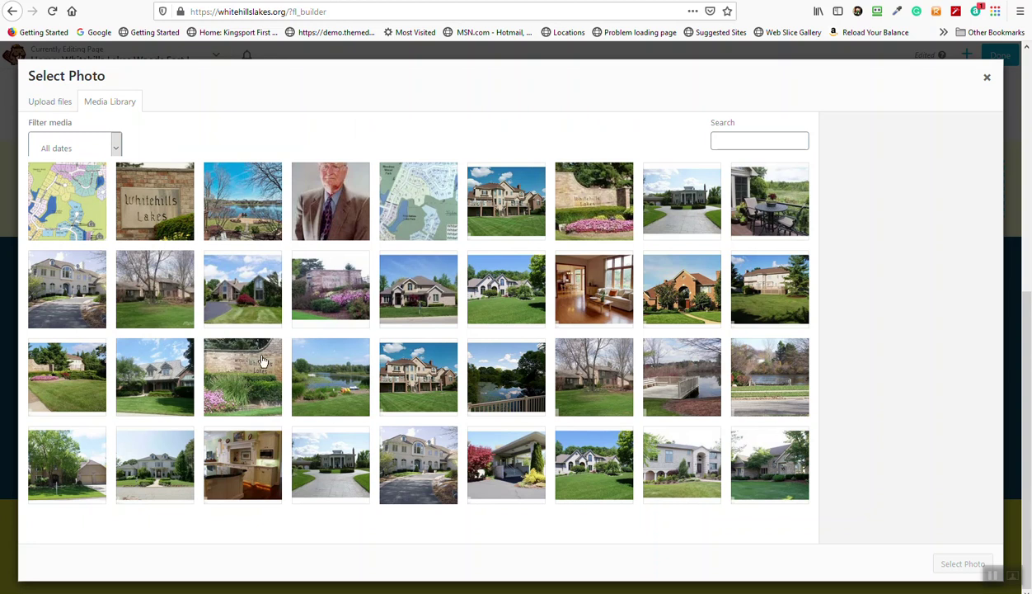
left_click(394, 400)
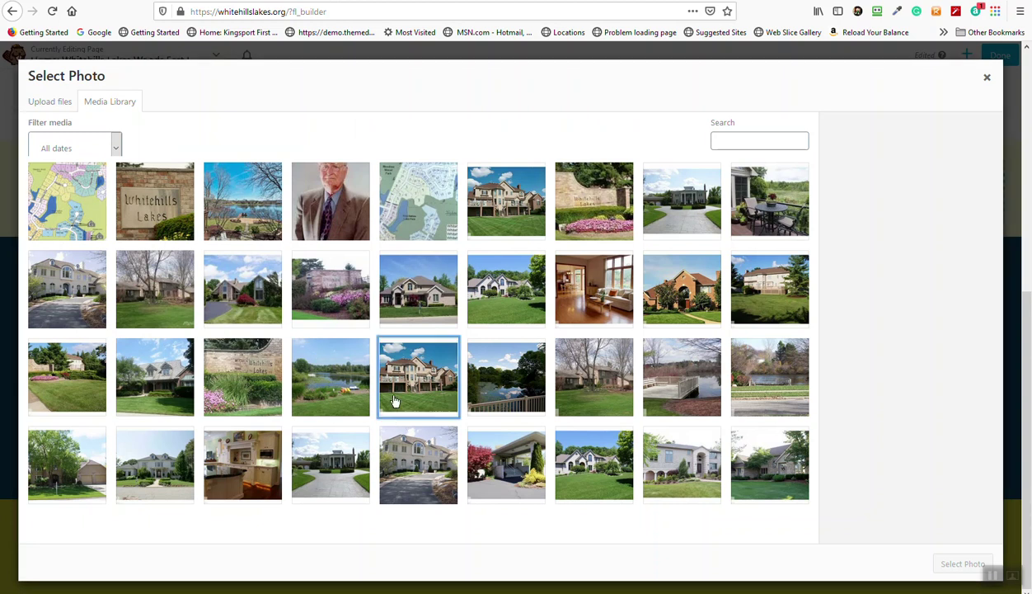
left_click(247, 372)
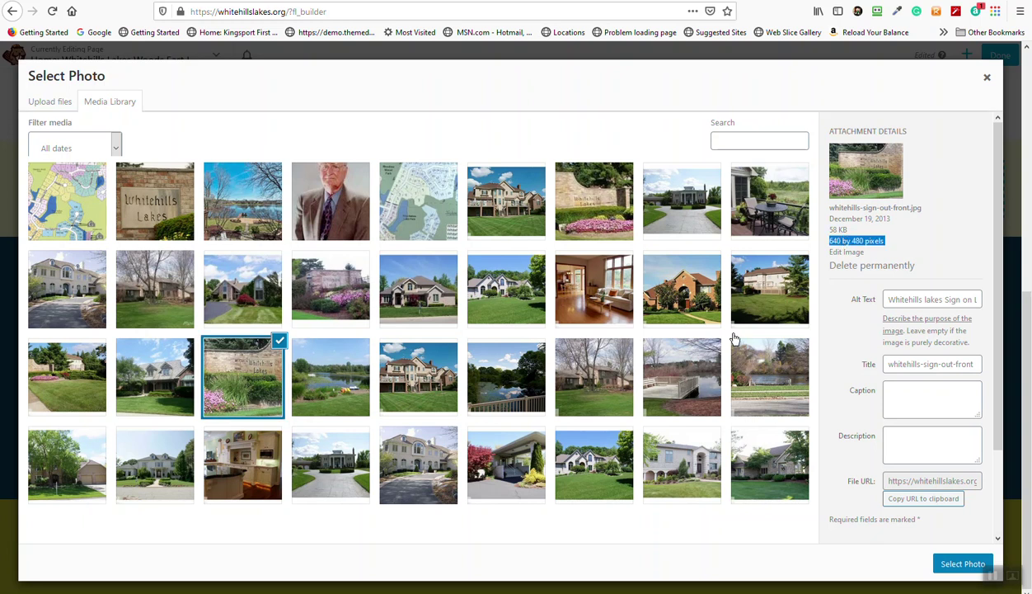
left_click(690, 398)
left_click(759, 395)
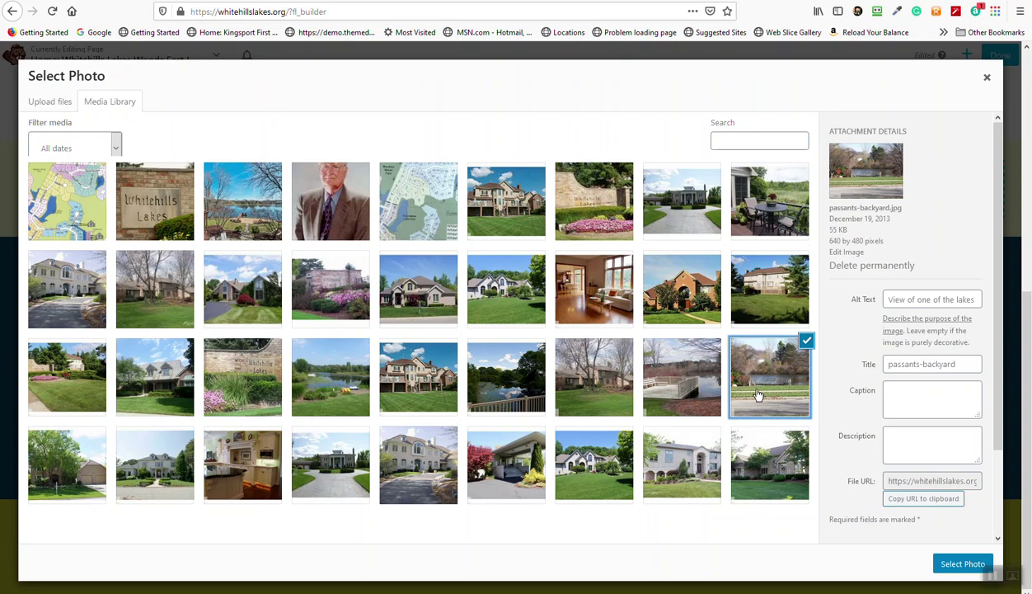
left_click(679, 459)
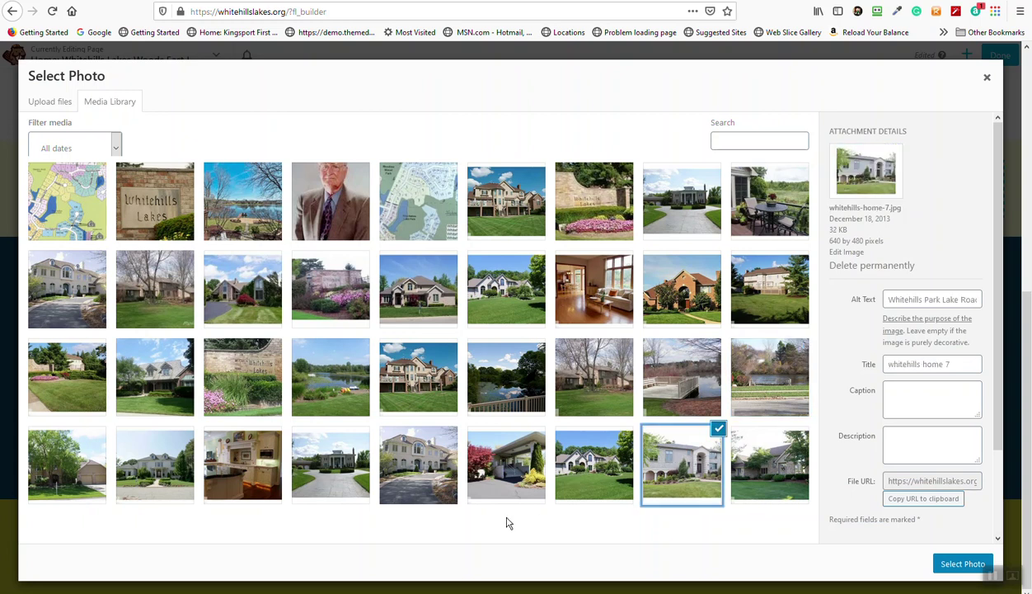
left_click(143, 481)
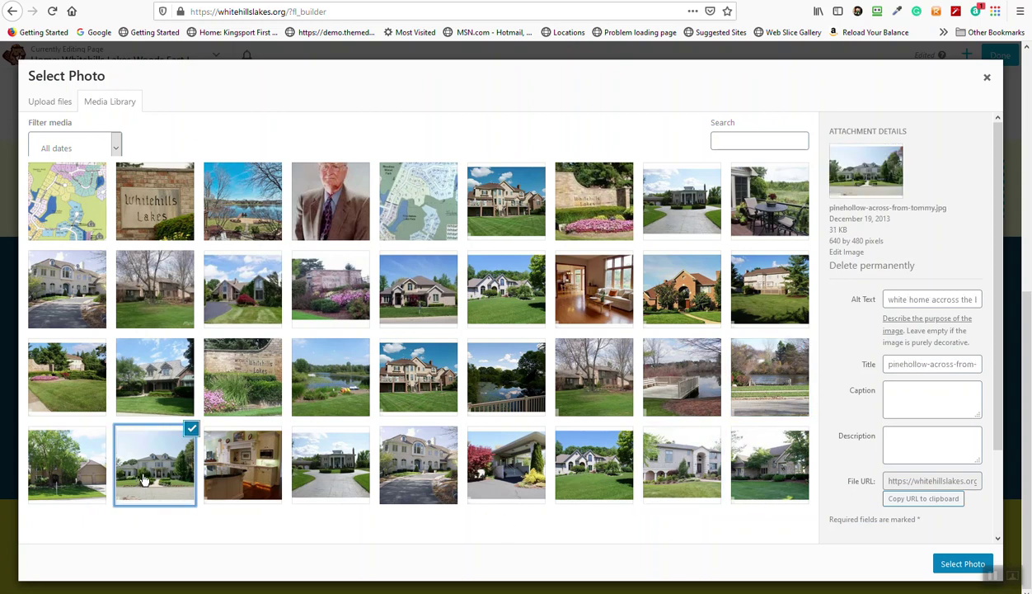
left_click(128, 212)
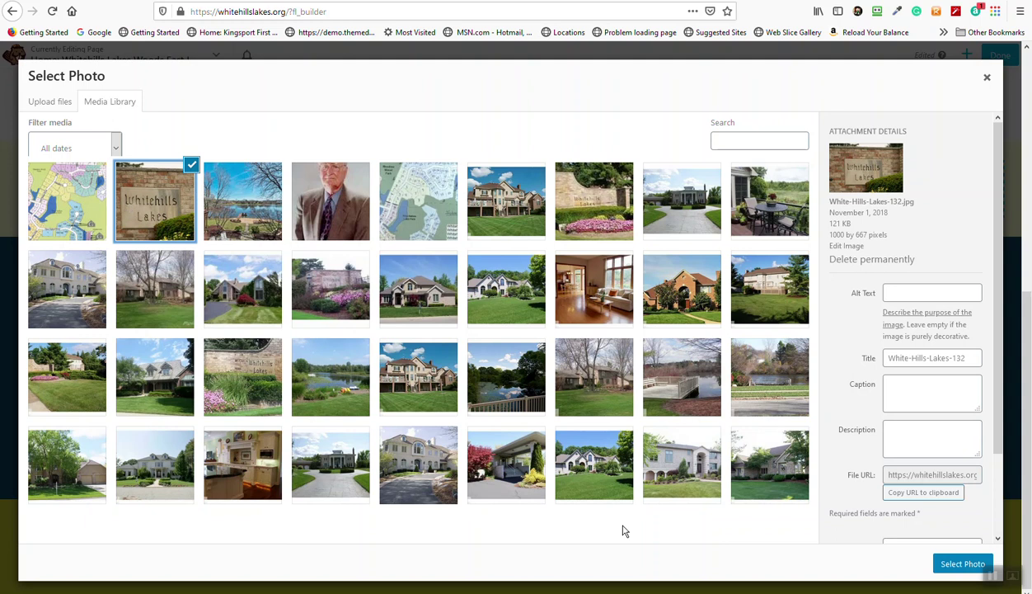
left_click(963, 563)
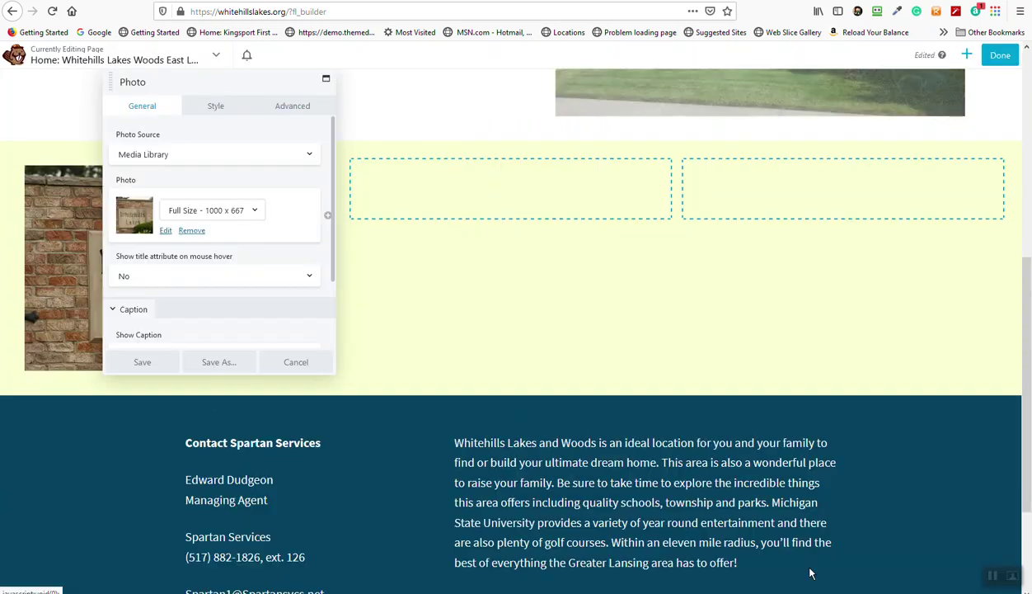
left_click(141, 363)
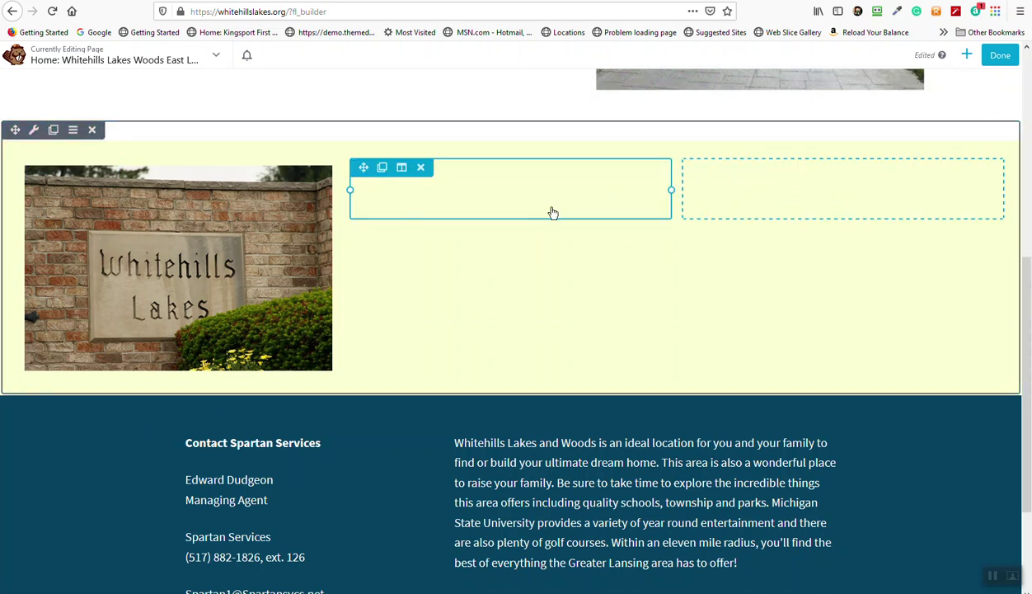
Step: Add a Text Editor module to the row's middle column with the text "afdasdfdsafadfasdfafds" and save it
left_click(734, 195)
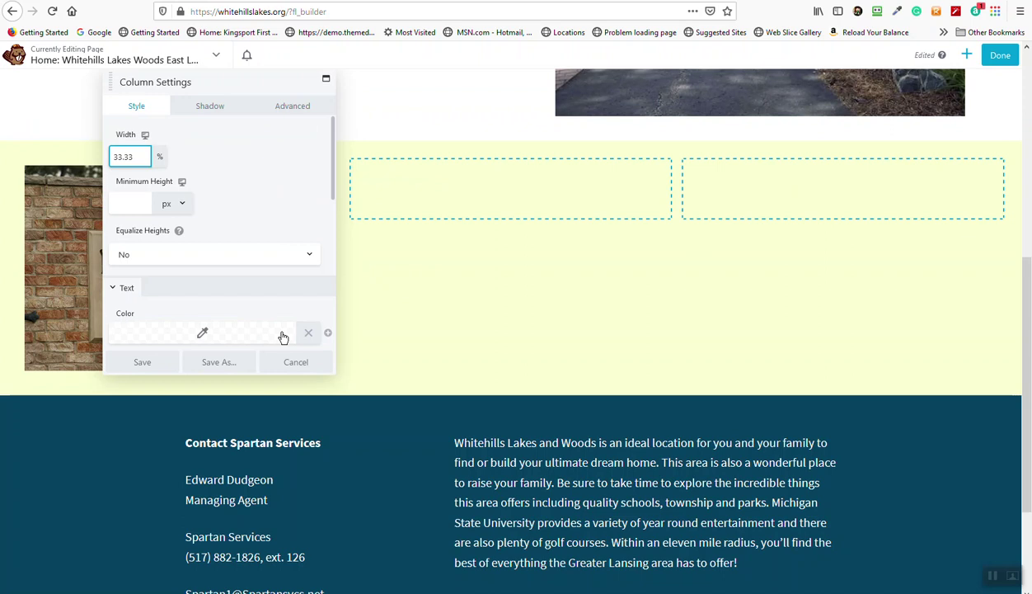
left_click(297, 363)
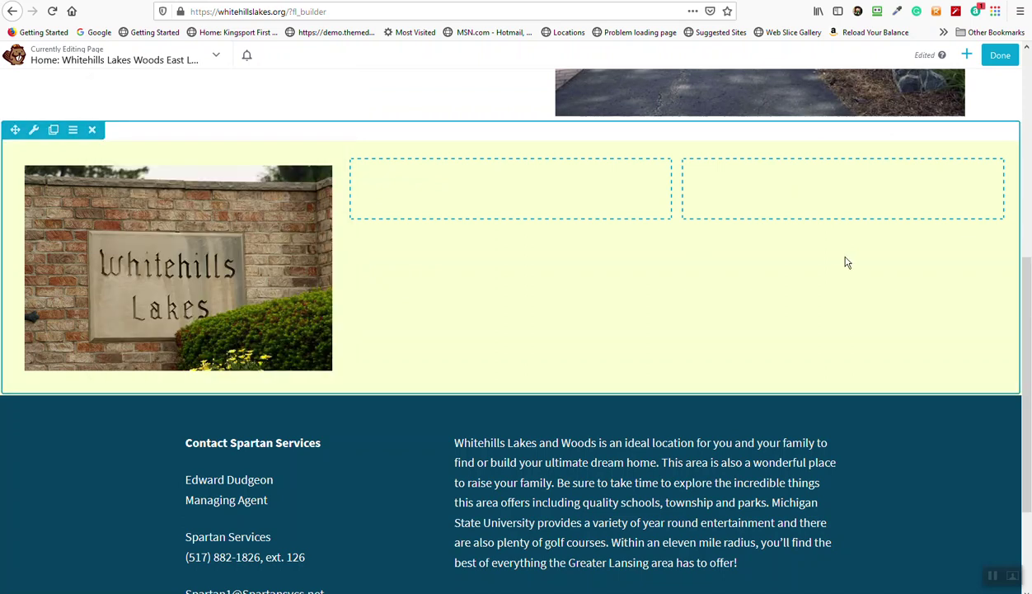
left_click(967, 55)
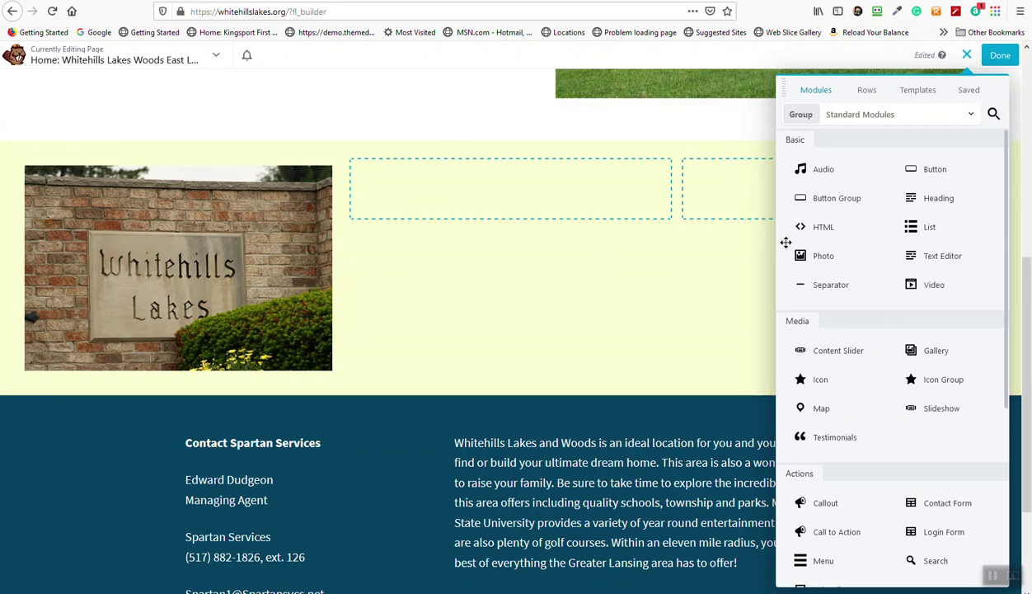
left_click_drag(939, 257, 541, 228)
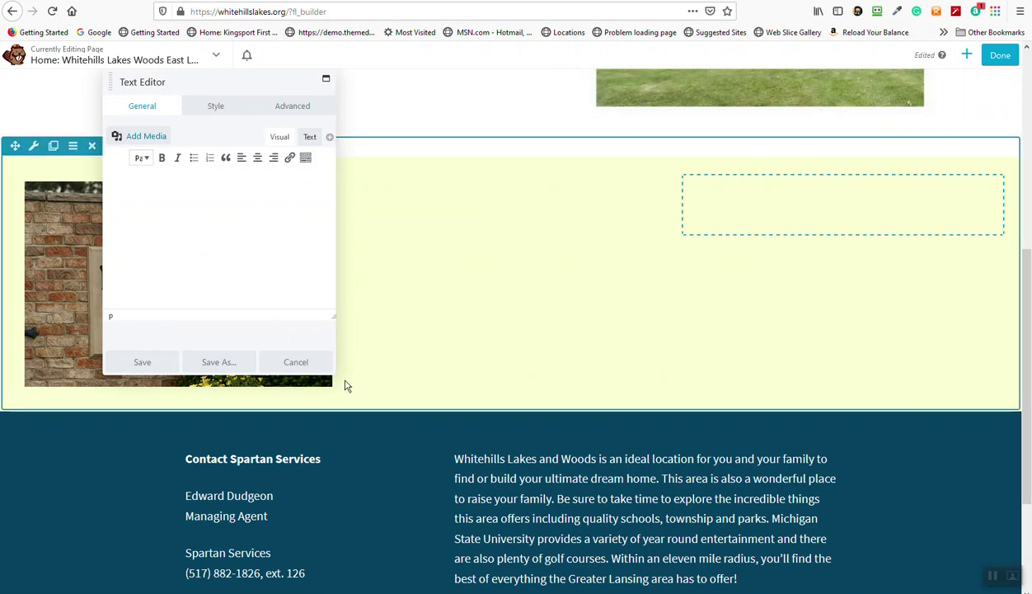
left_click_drag(331, 370, 535, 480)
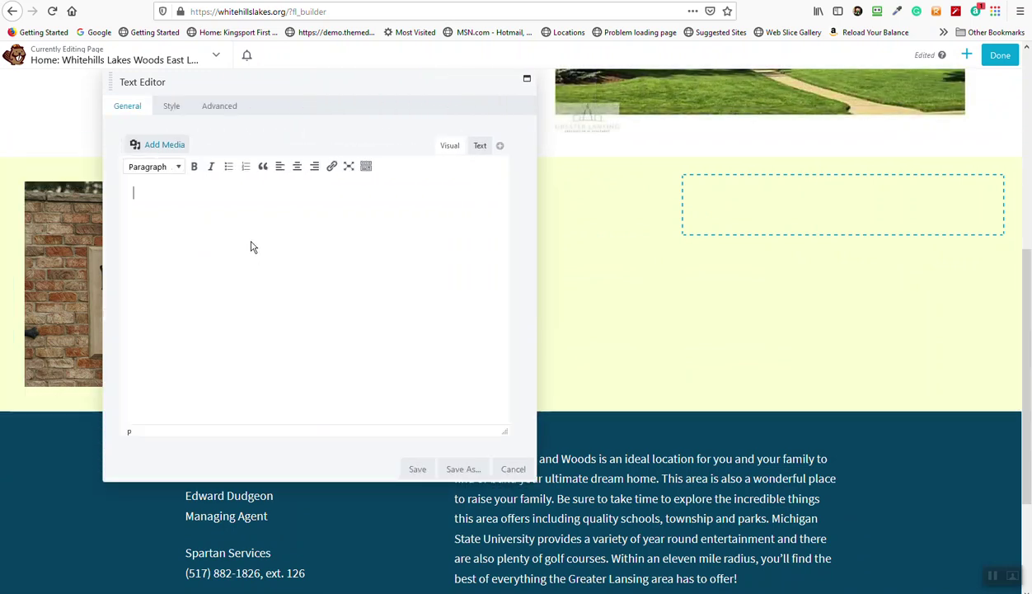
left_click(417, 470)
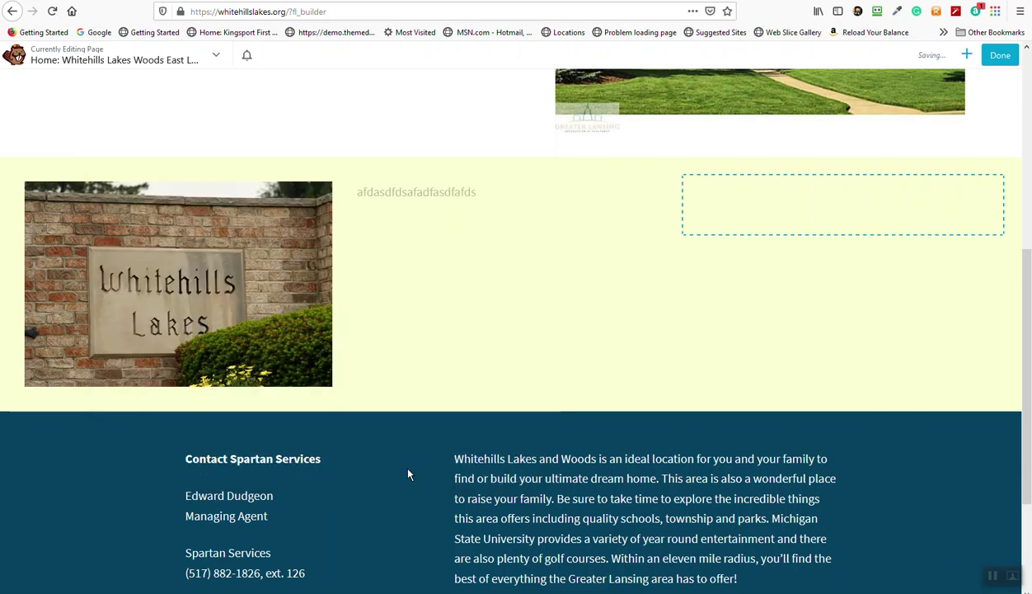
left_click(403, 218)
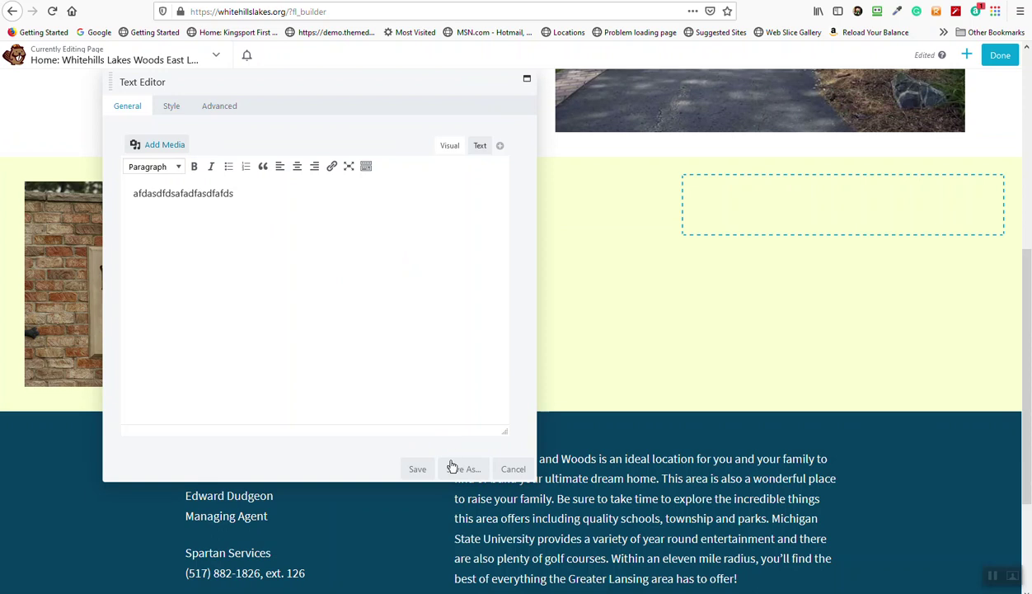
left_click(418, 470)
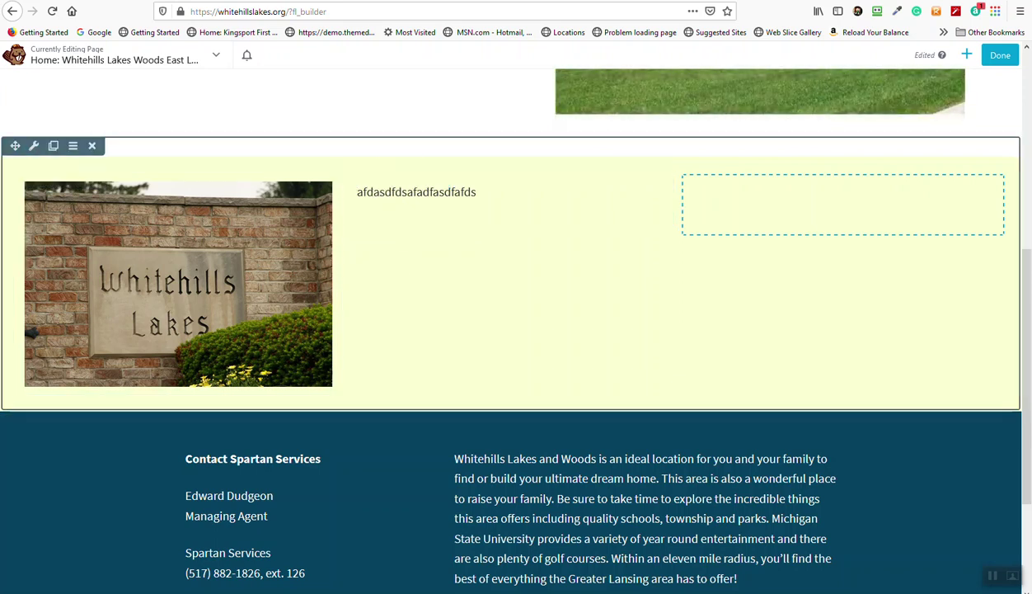
Step: Examine the content modules offered in the UABB Modules and WordPress Widgets groups
left_click(963, 60)
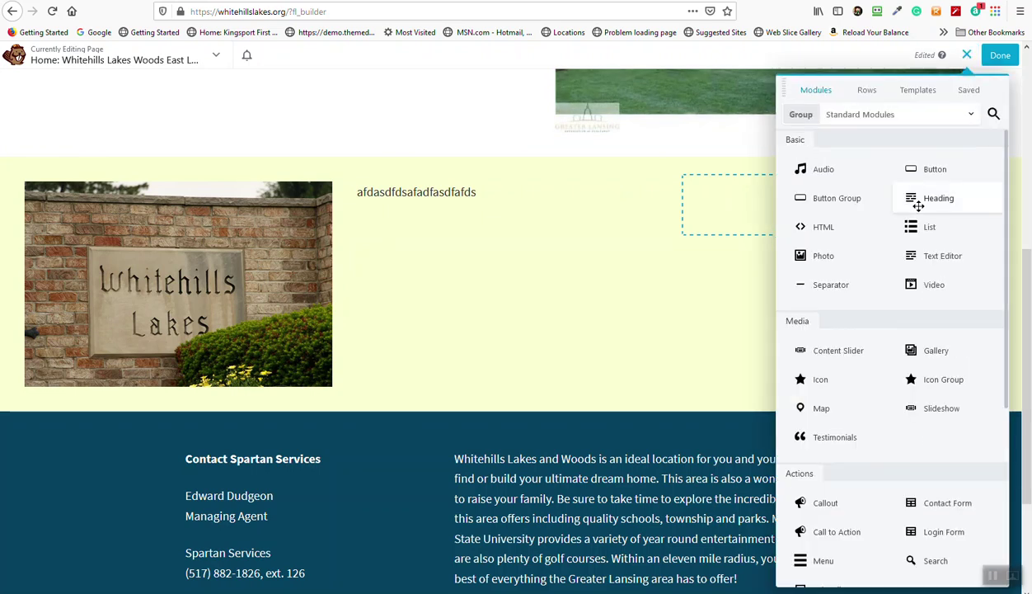
scroll(911, 218, "down", 3)
scroll(902, 252, "up", 3)
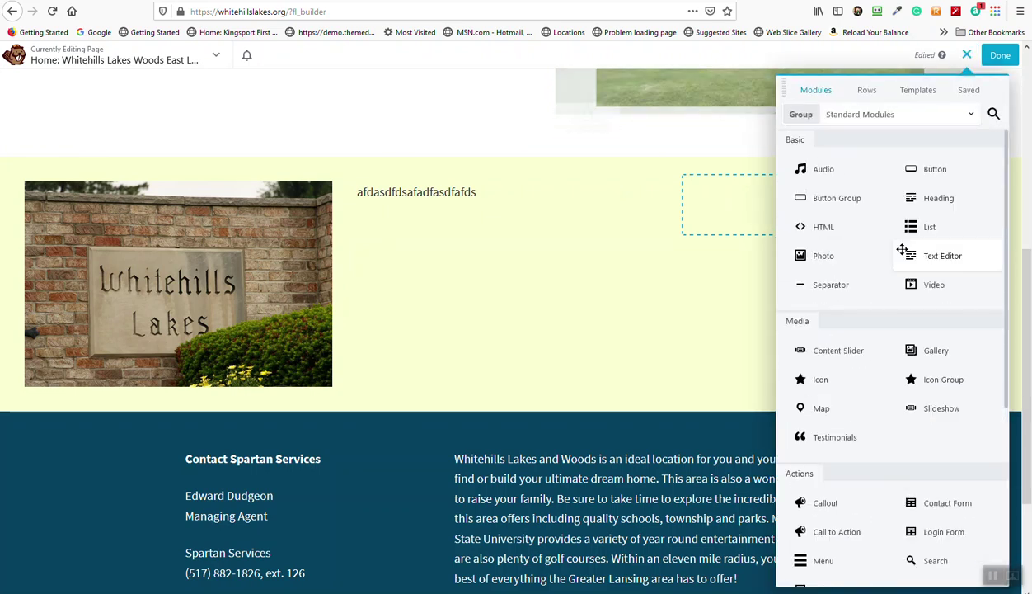
left_click(900, 116)
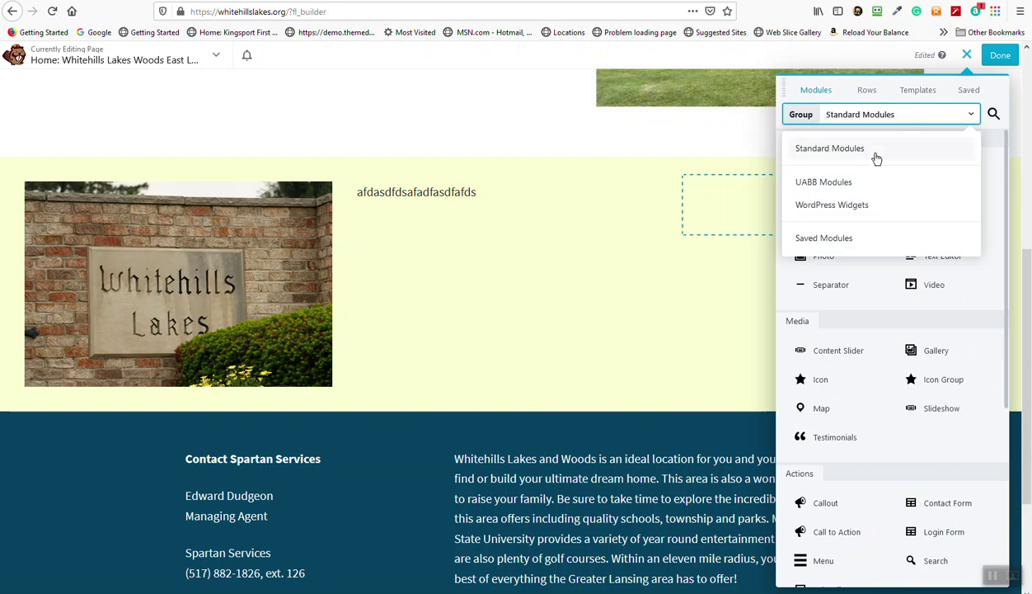
left_click(851, 183)
scroll(841, 256, "down", 4)
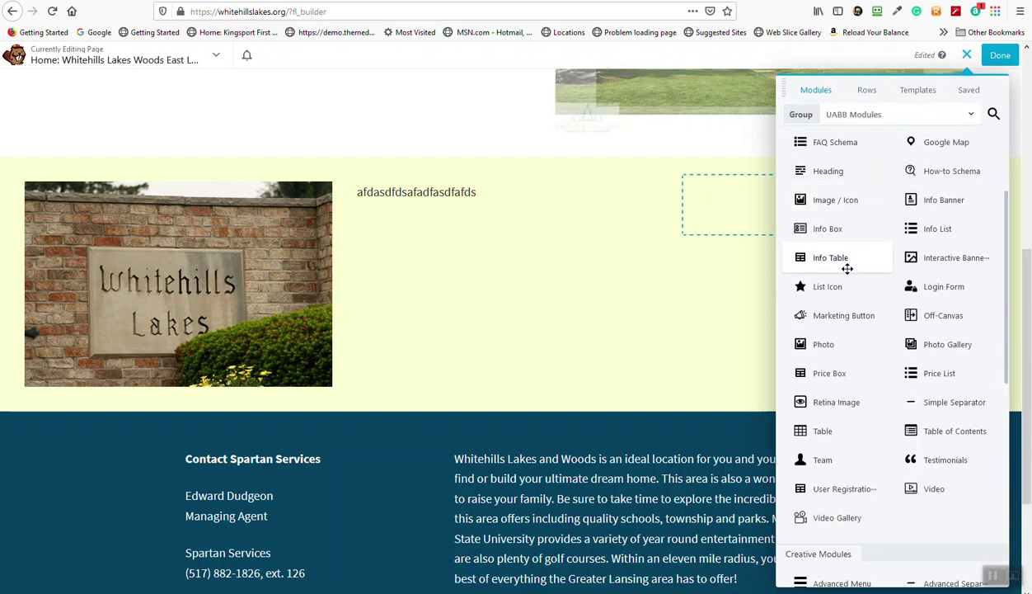
scroll(848, 272, "up", 1)
scroll(849, 264, "up", 3)
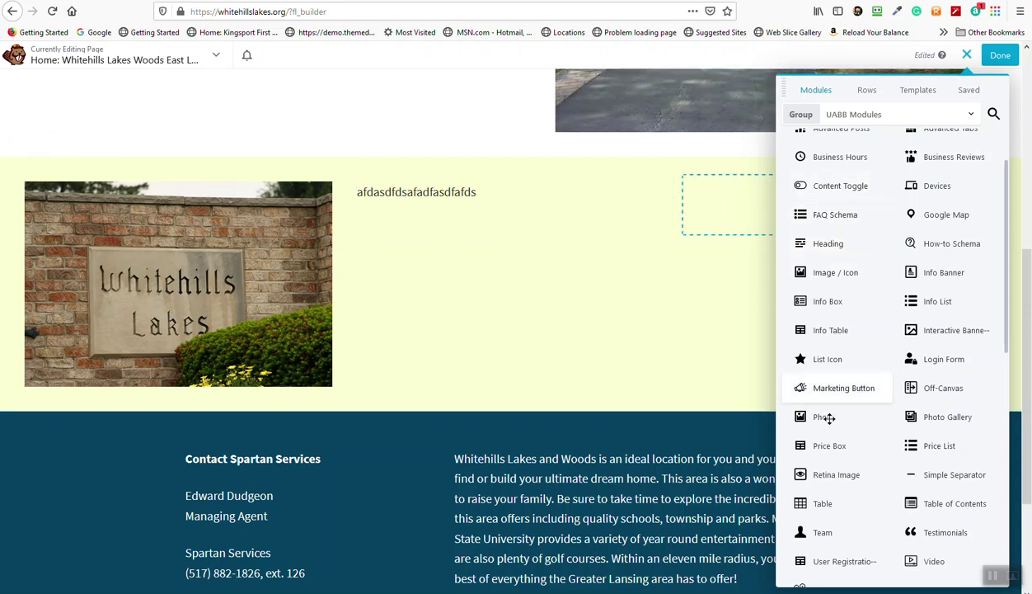
scroll(898, 379, "down", 5)
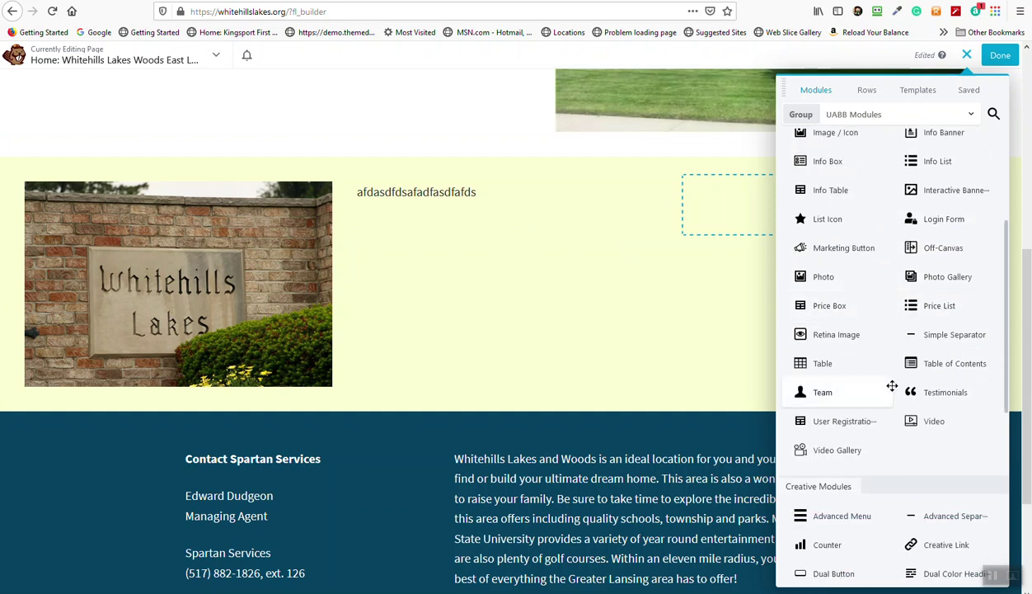
scroll(889, 376, "down", 5)
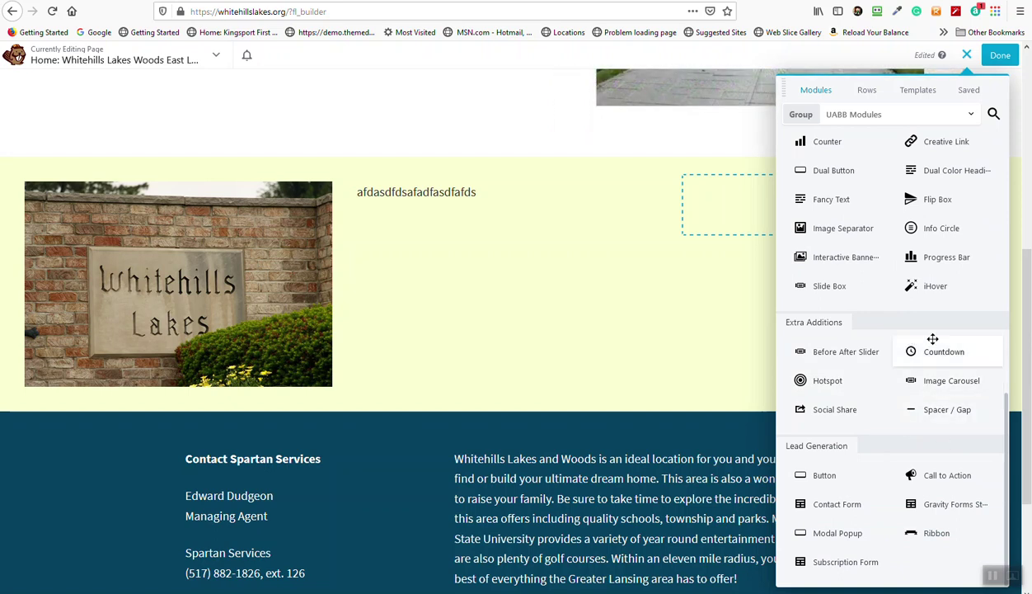
left_click(883, 119)
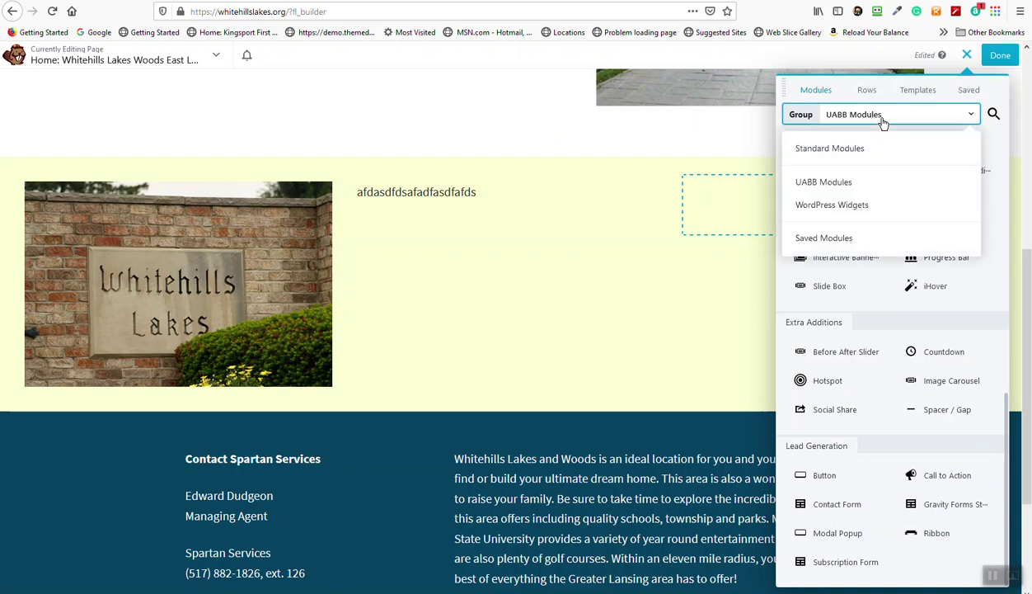
left_click(833, 208)
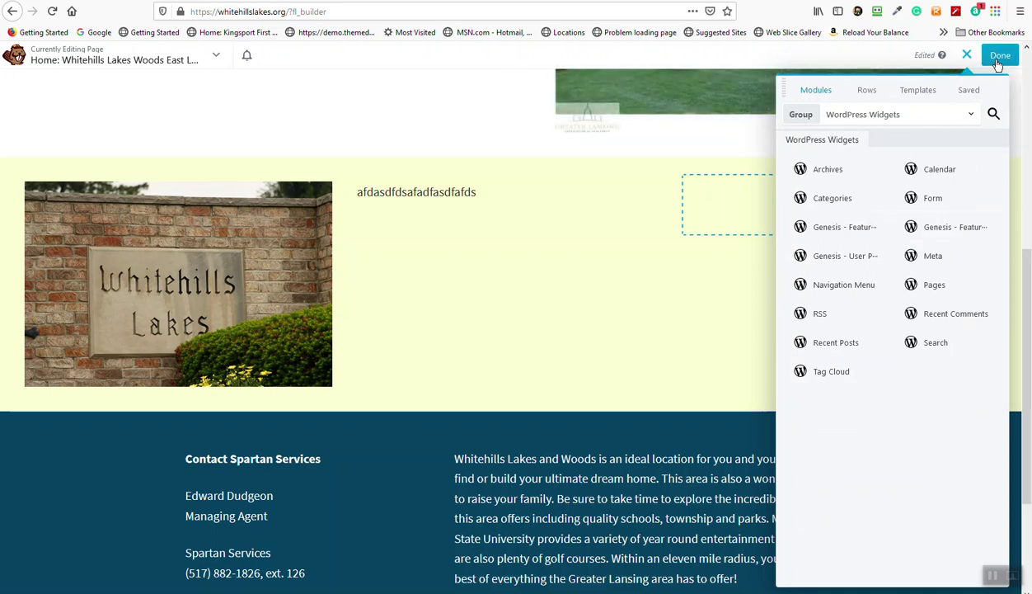
Step: Finish editing the home page and publish the three-column row changes
left_click(1000, 58)
left_click(961, 61)
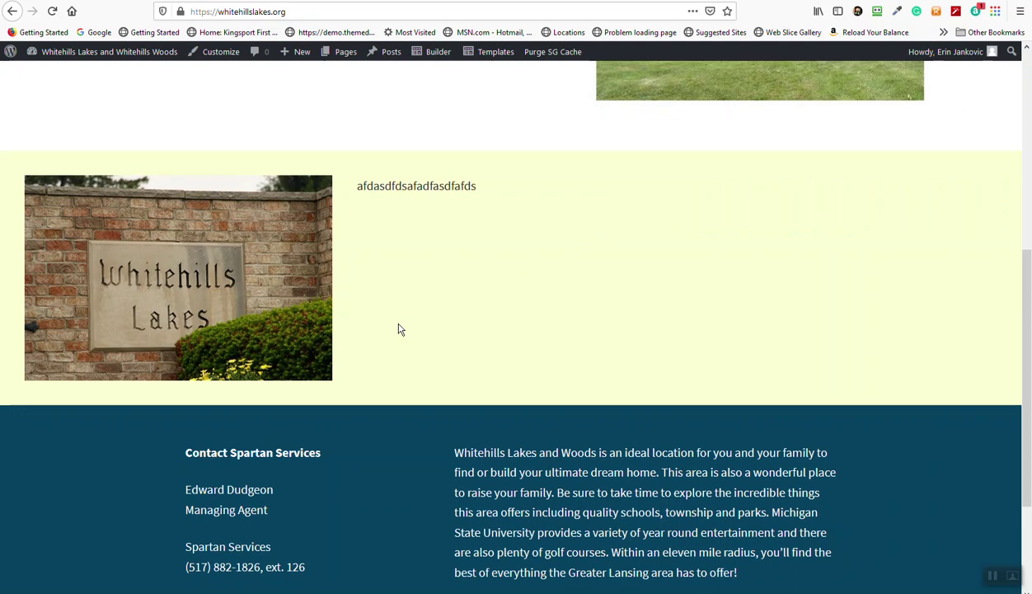
Step: Examine the published home page, checking the slideshow area and the yellow row with its photo and sample text
scroll(399, 329, "up", 5)
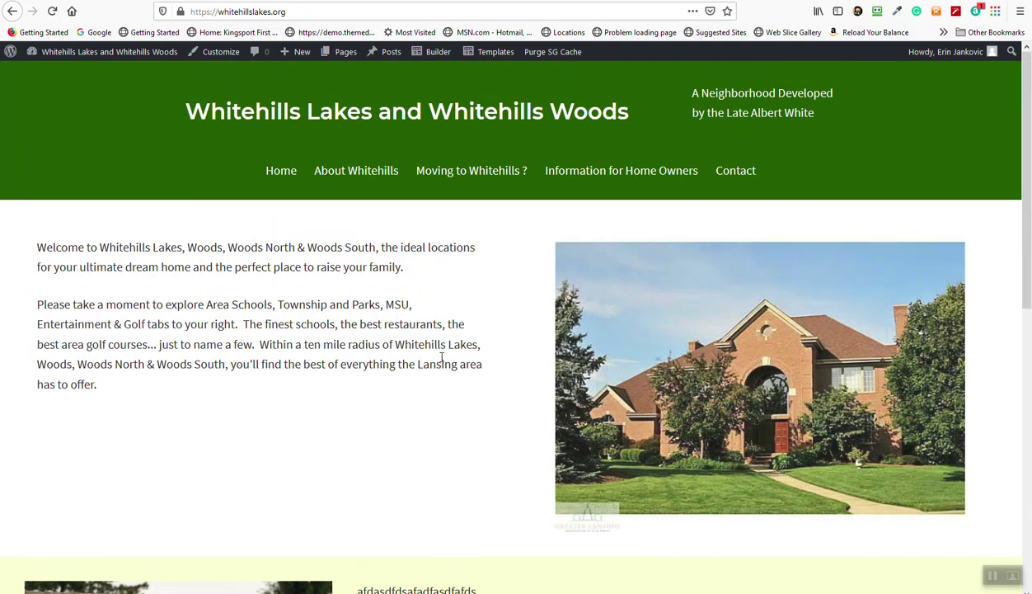
scroll(442, 357, "down", 3)
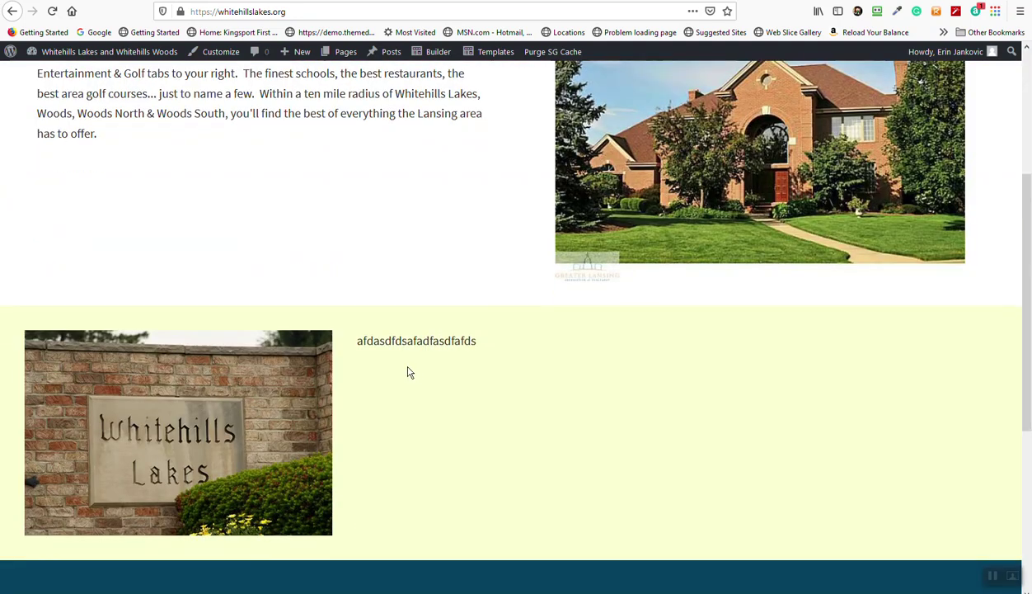
scroll(345, 444, "up", 5)
scroll(353, 454, "down", 5)
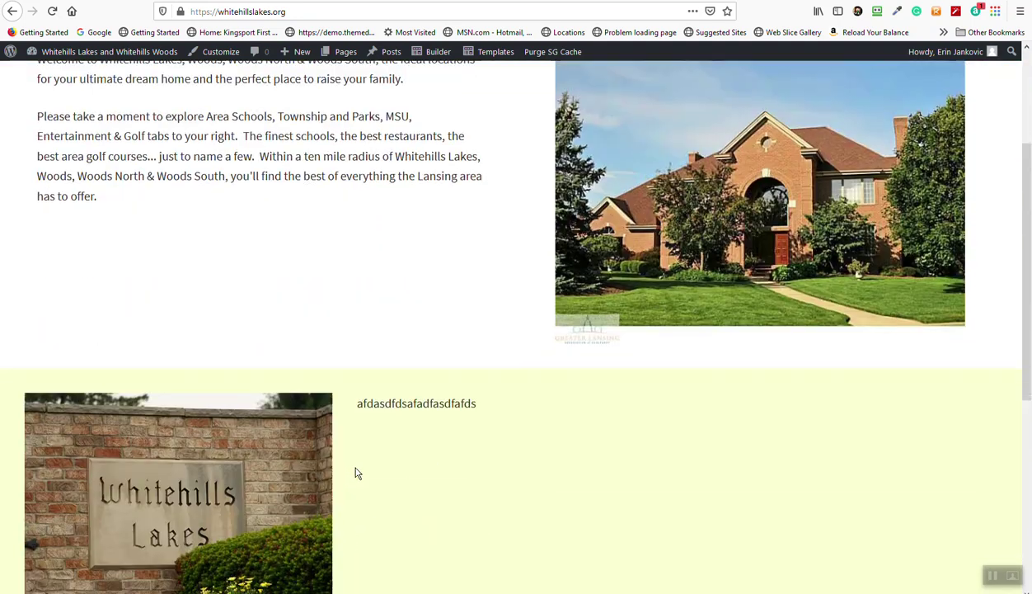
scroll(363, 462, "up", 2)
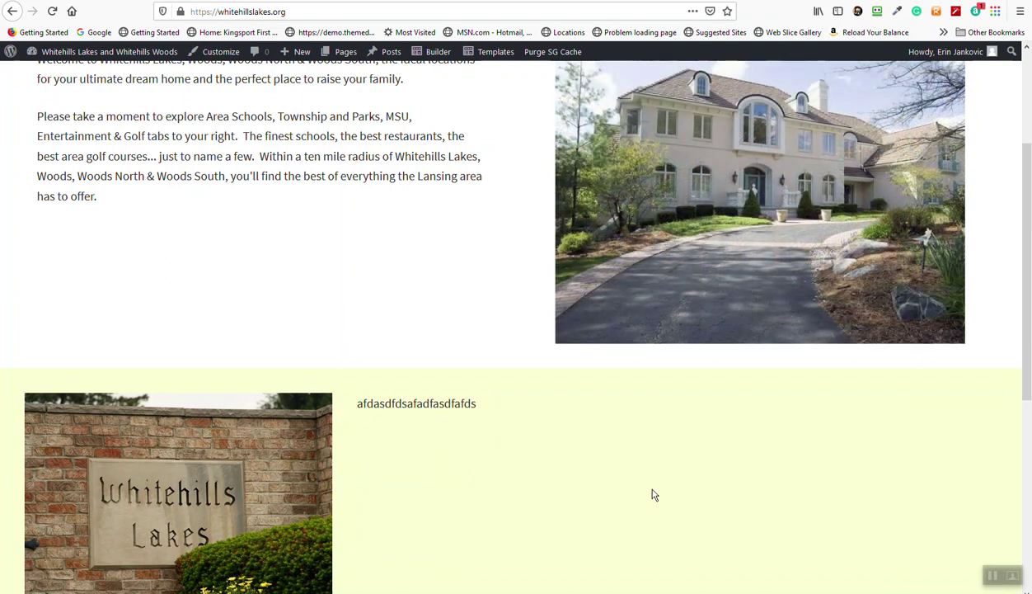
scroll(495, 445, "down", 1)
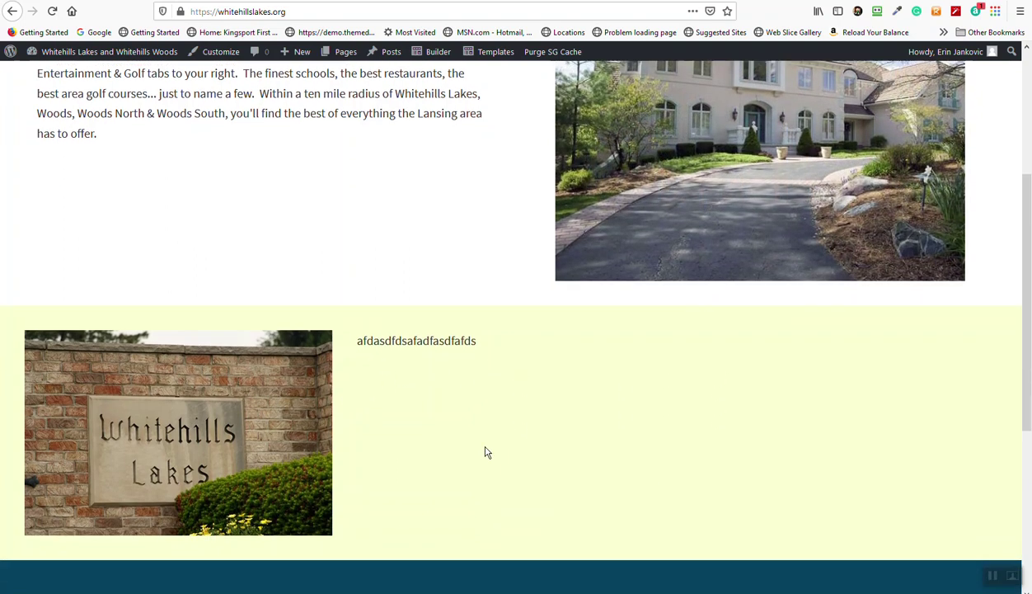
scroll(429, 450, "up", 2)
scroll(302, 488, "down", 6)
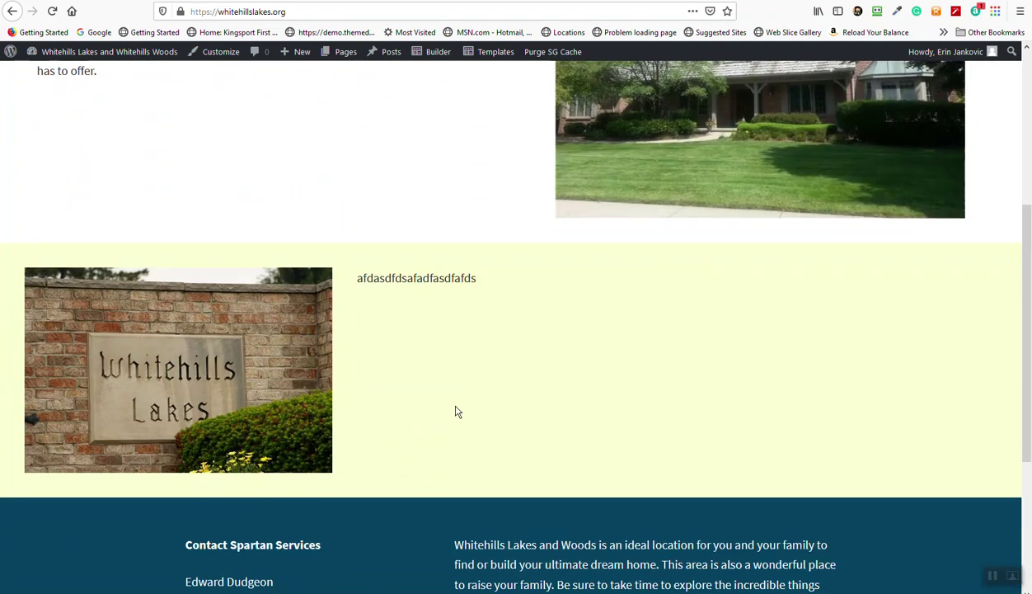
scroll(392, 433, "up", 3)
scroll(737, 304, "up", 4)
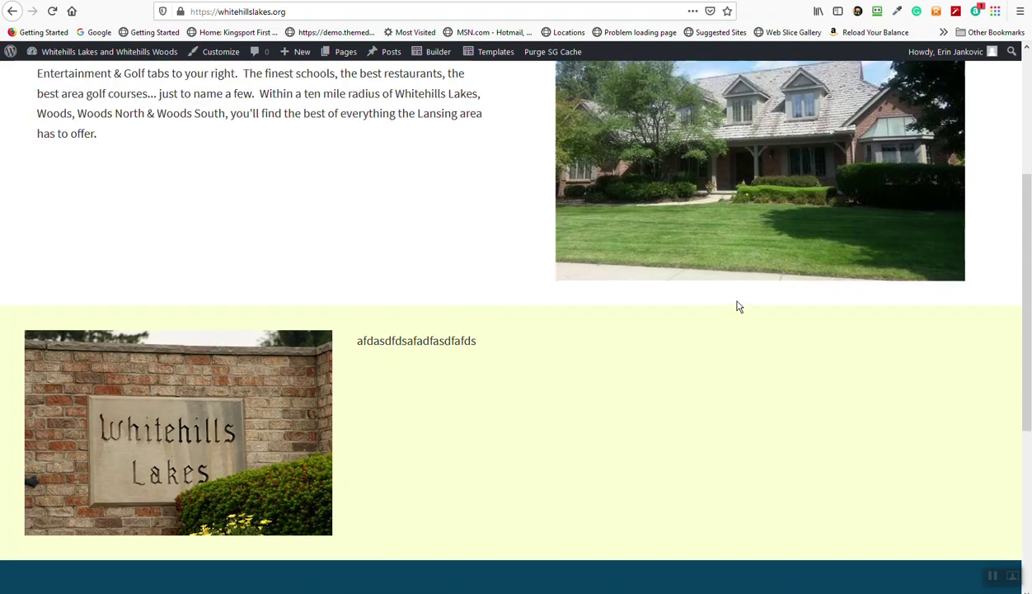
Step: Reopen the current home page in Beaver Builder for editing
mouse_move(445, 61)
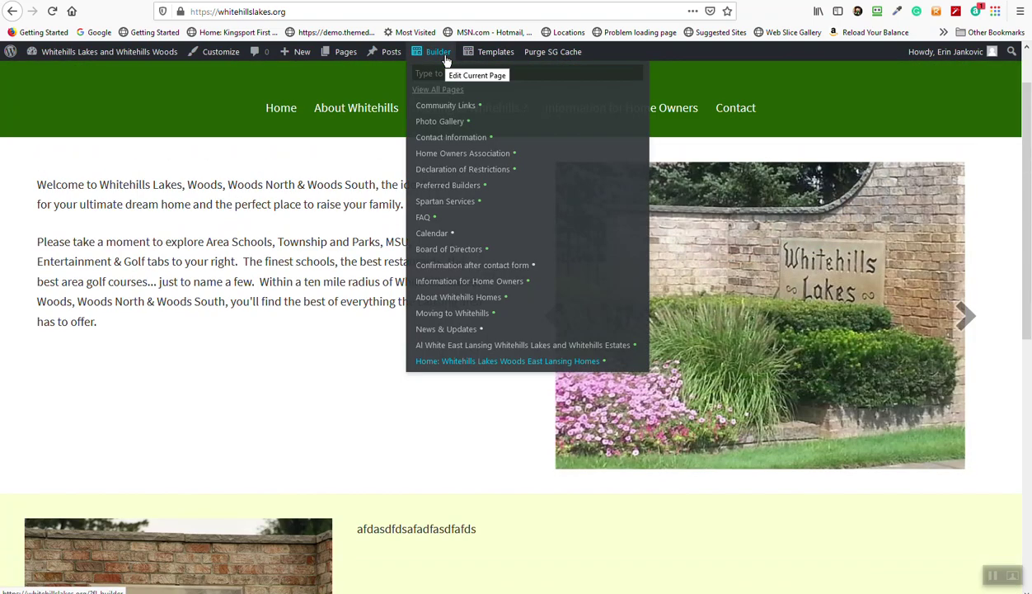
scroll(248, 379, "down", 3)
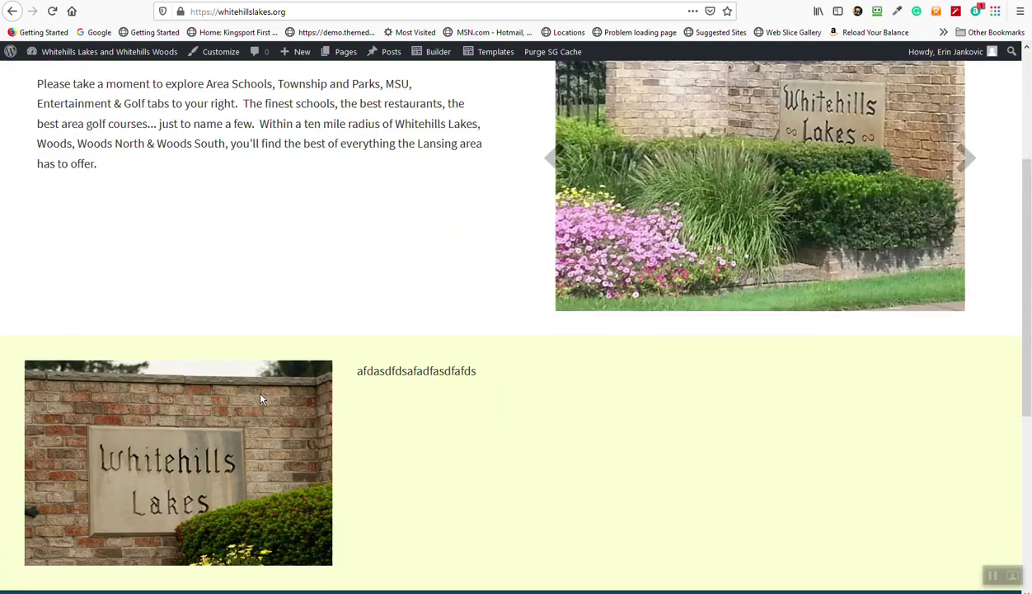
scroll(281, 357, "up", 4)
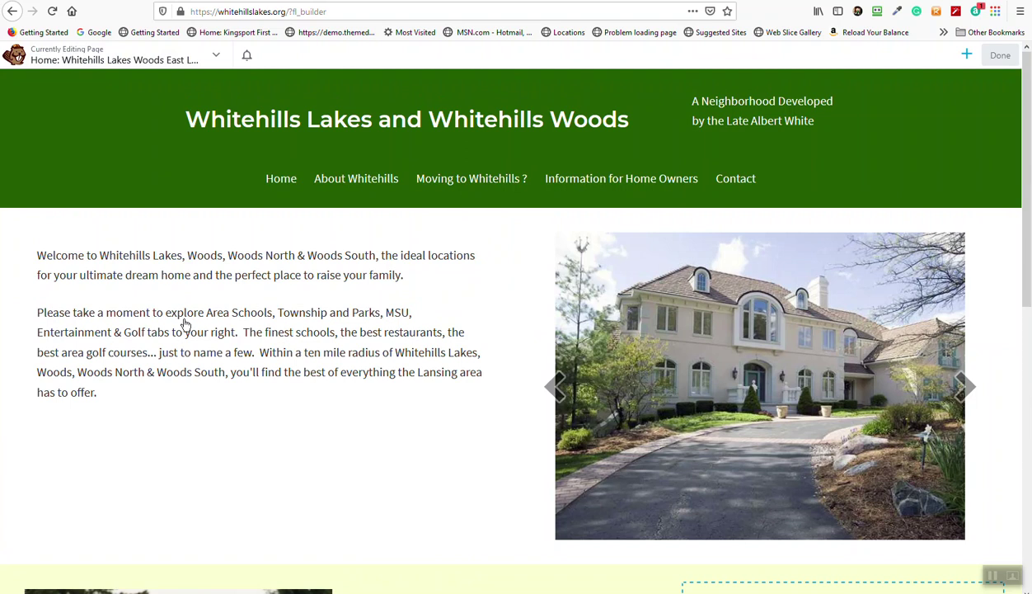
Step: Delete the Photo module from the yellow row's first column, and remove that emptied column
scroll(437, 304, "down", 3)
scroll(229, 153, "up", 3)
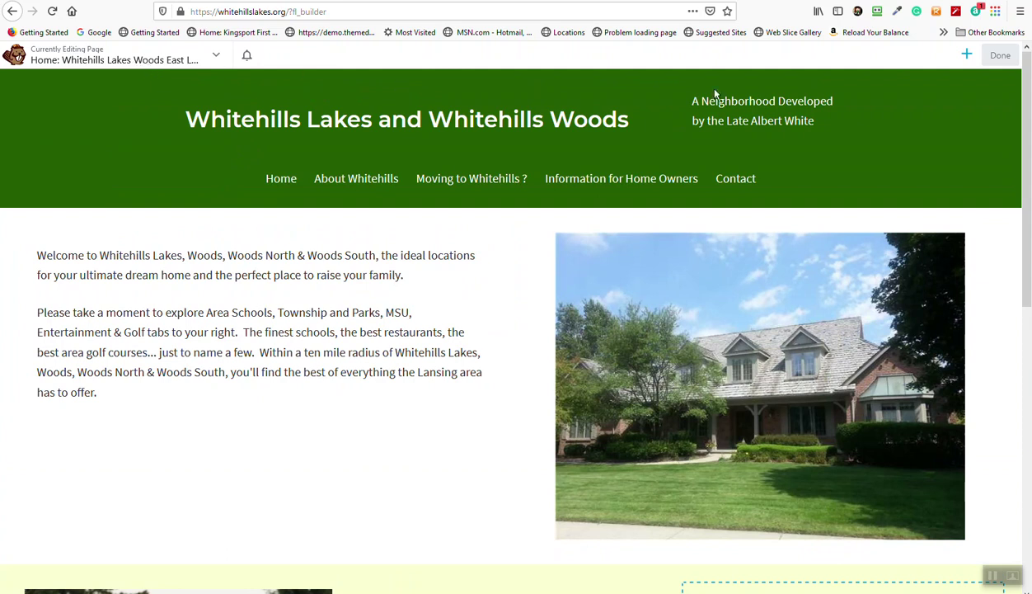
scroll(231, 337, "down", 3)
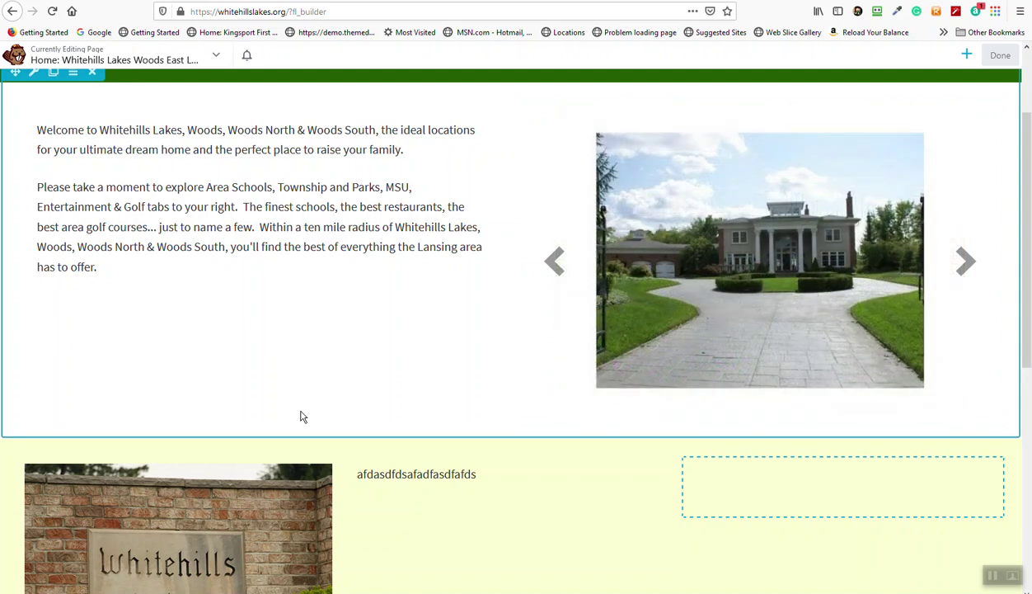
scroll(300, 416, "down", 3)
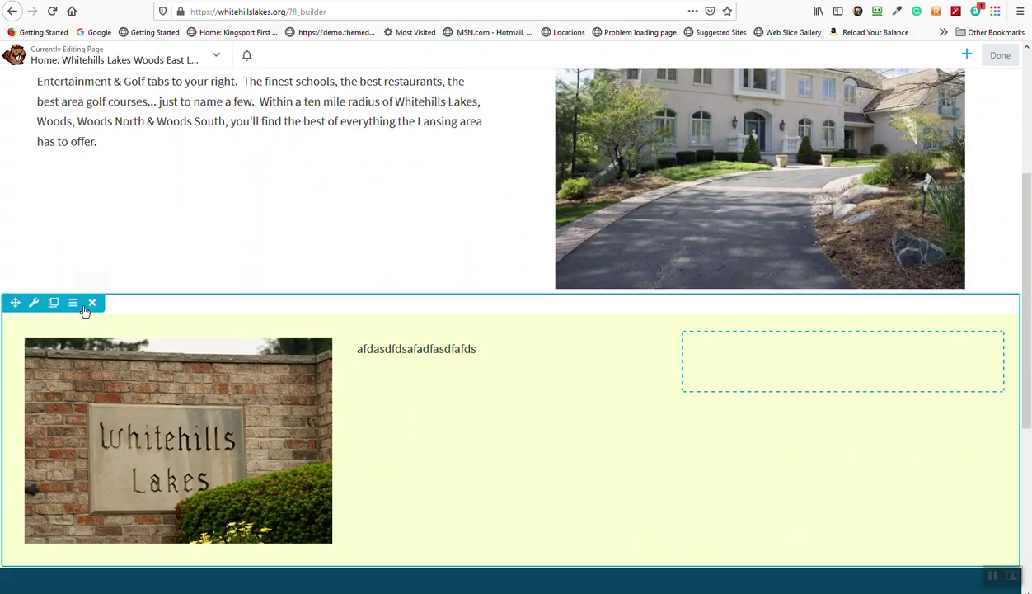
left_click(107, 339)
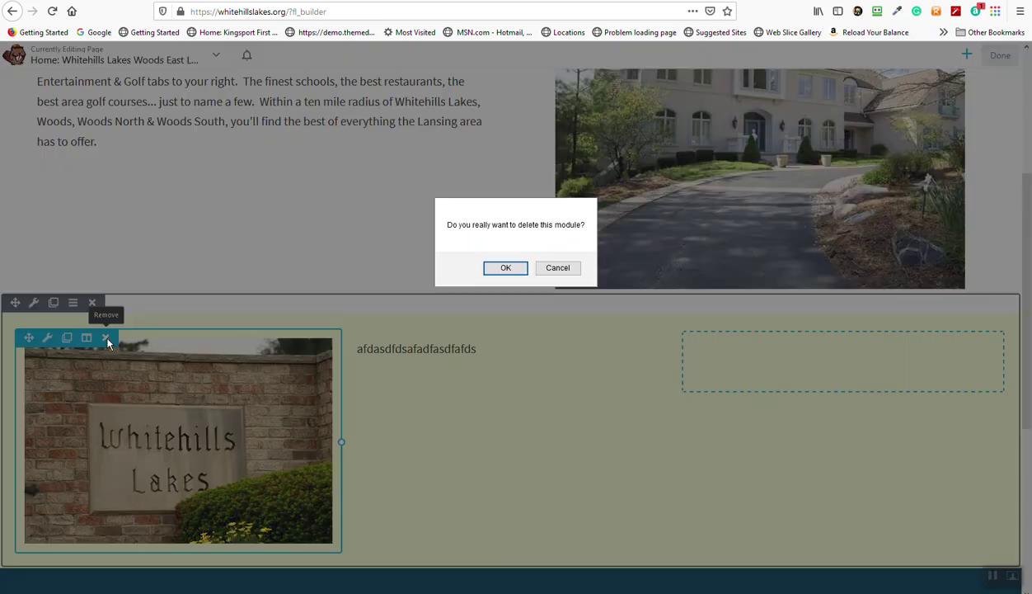
left_click(506, 268)
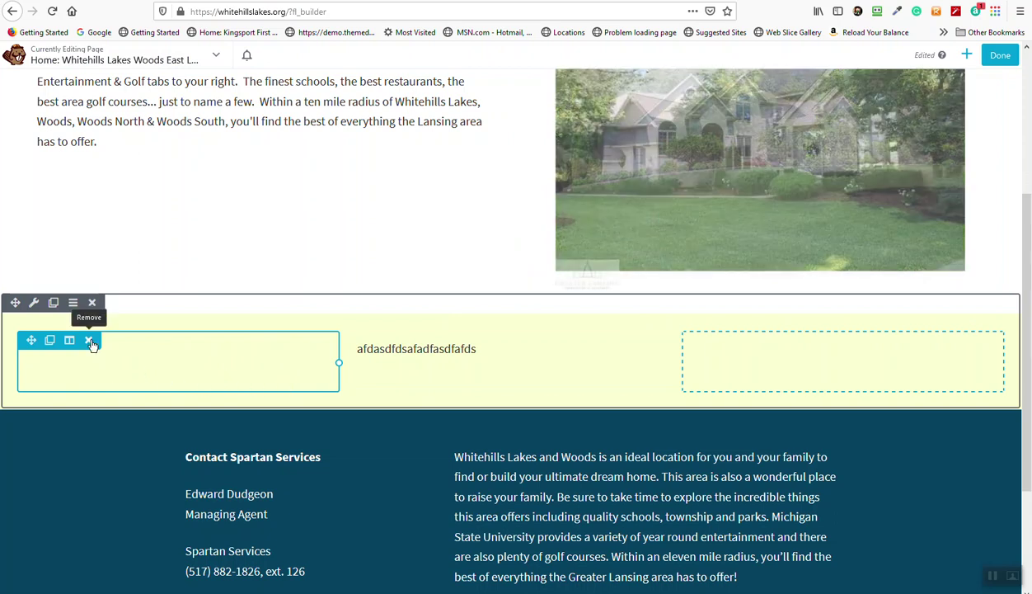
left_click(88, 339)
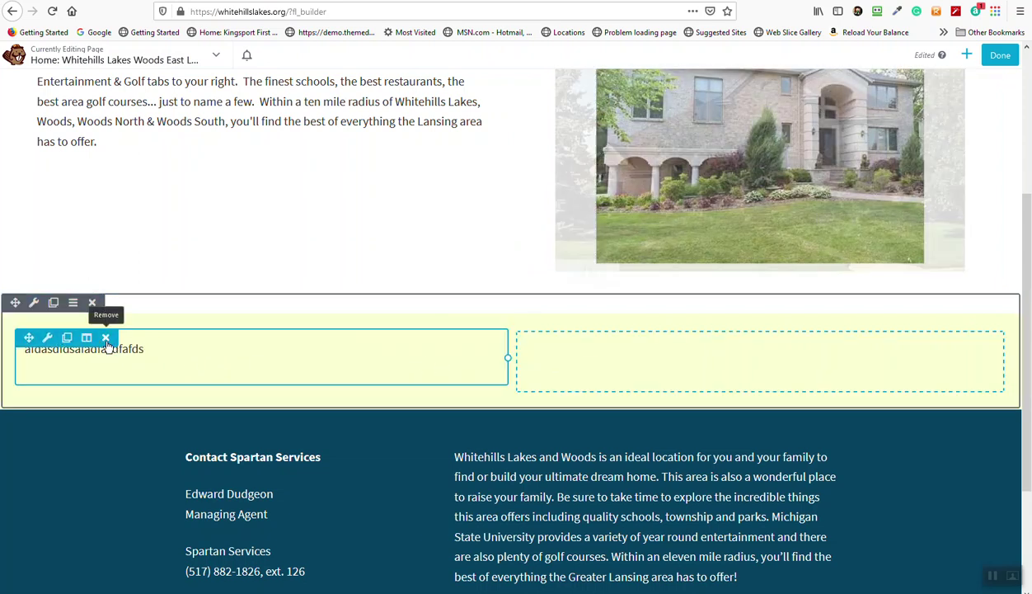
Step: Delete the Text Editor module holding the sample text from the yellow row, and remove its emptied column
left_click(106, 339)
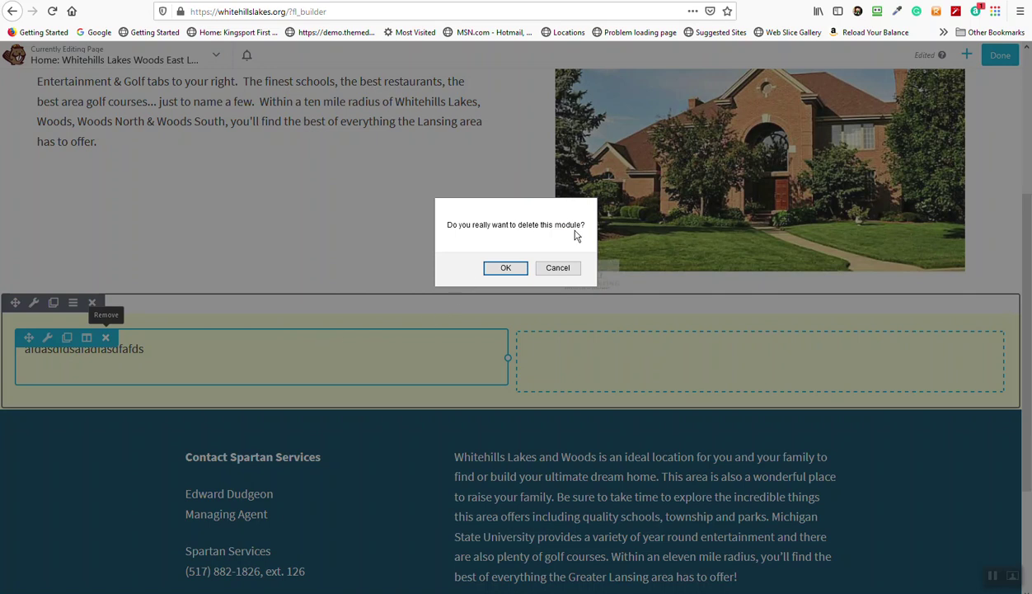
left_click(505, 269)
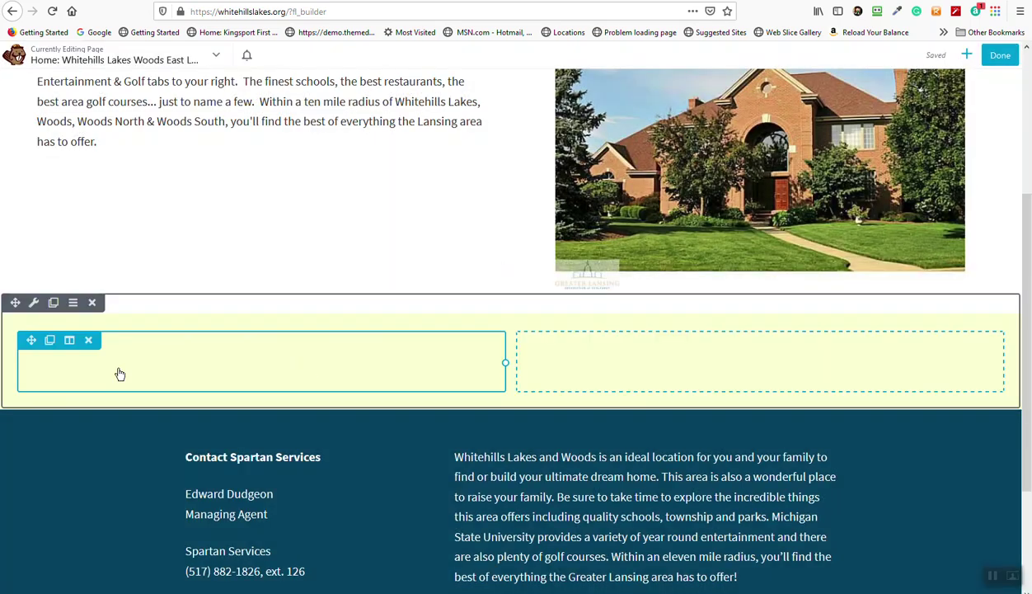
left_click(87, 341)
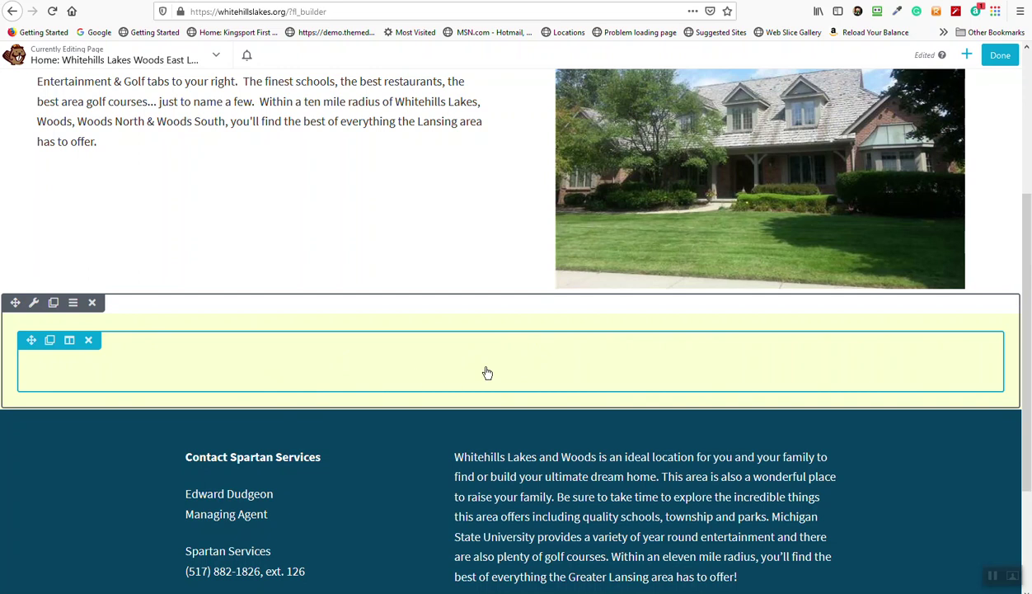
Step: Delete the remaining empty yellow row and publish the home page
left_click(92, 302)
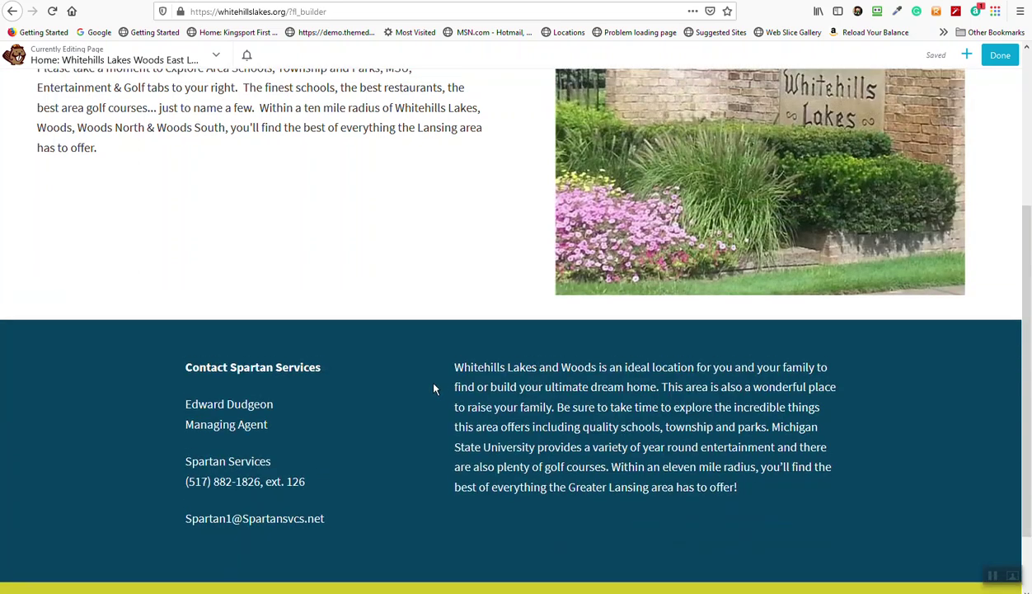
scroll(437, 396, "up", 4)
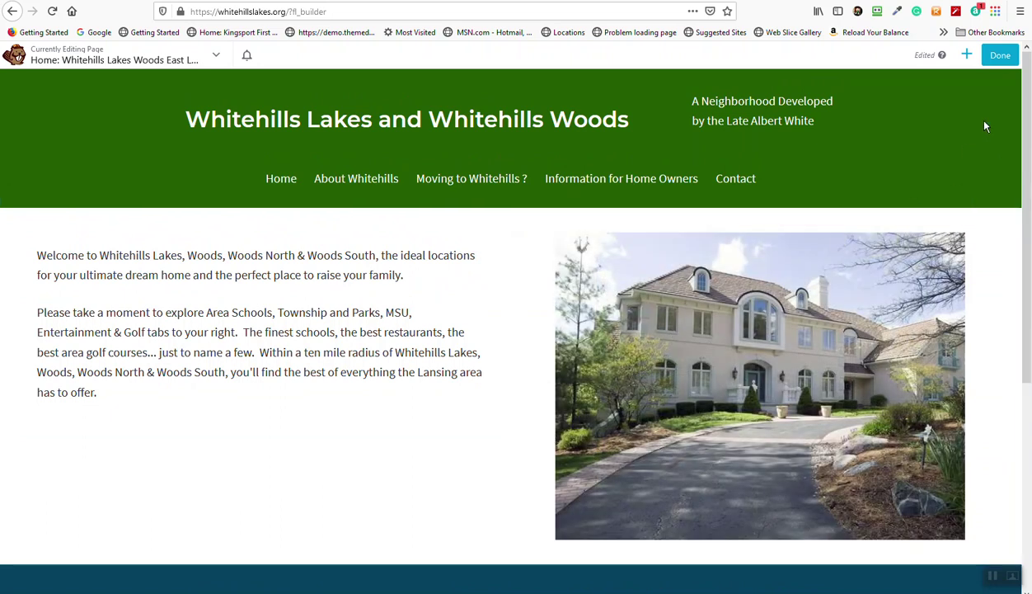
left_click(998, 58)
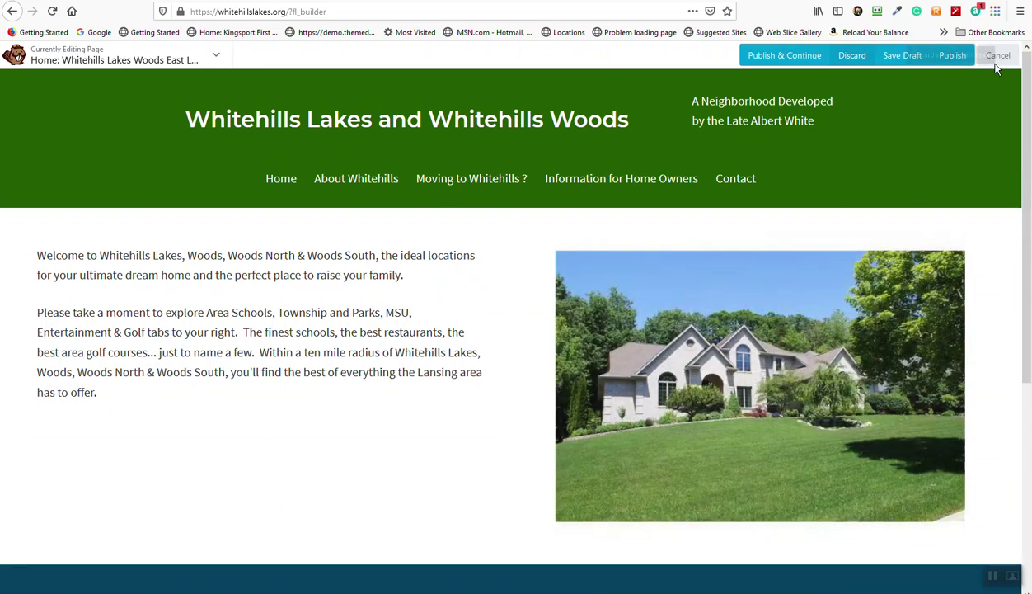
left_click(961, 61)
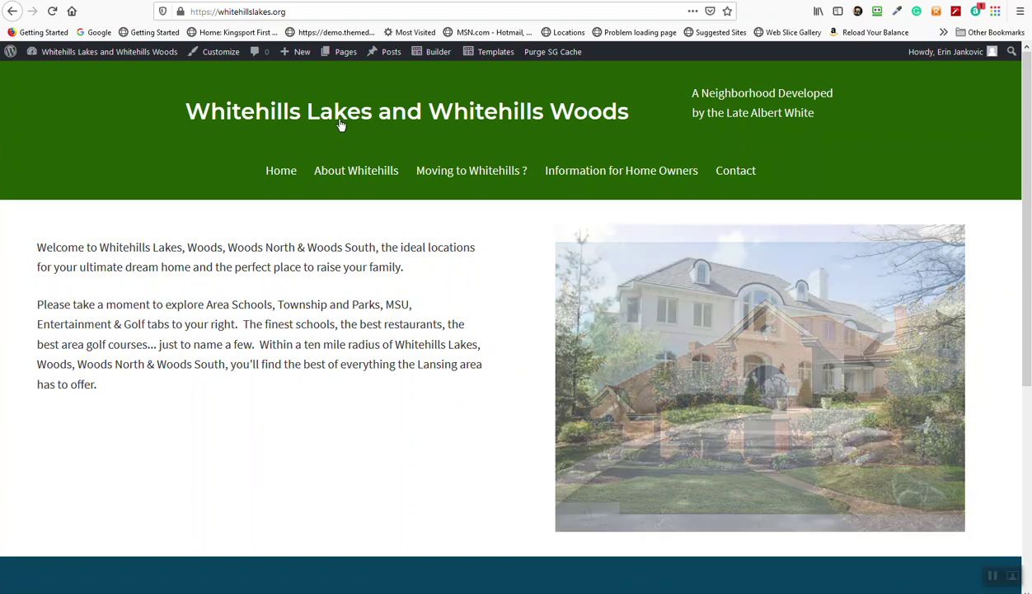
Step: Create a new WordPress page and go through the block editor's welcome guide to its end
mouse_move(298, 52)
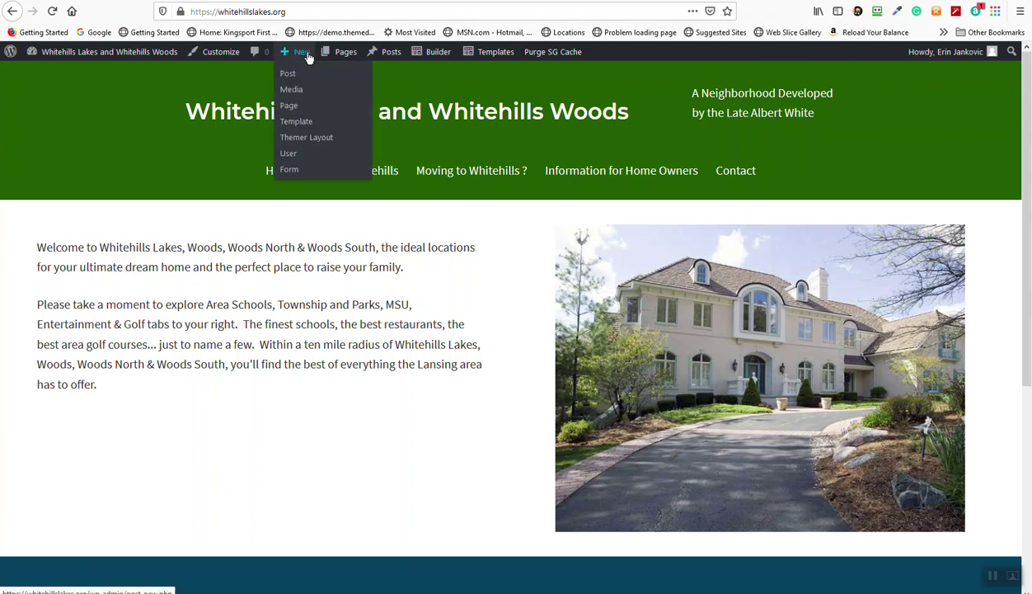
left_click(299, 113)
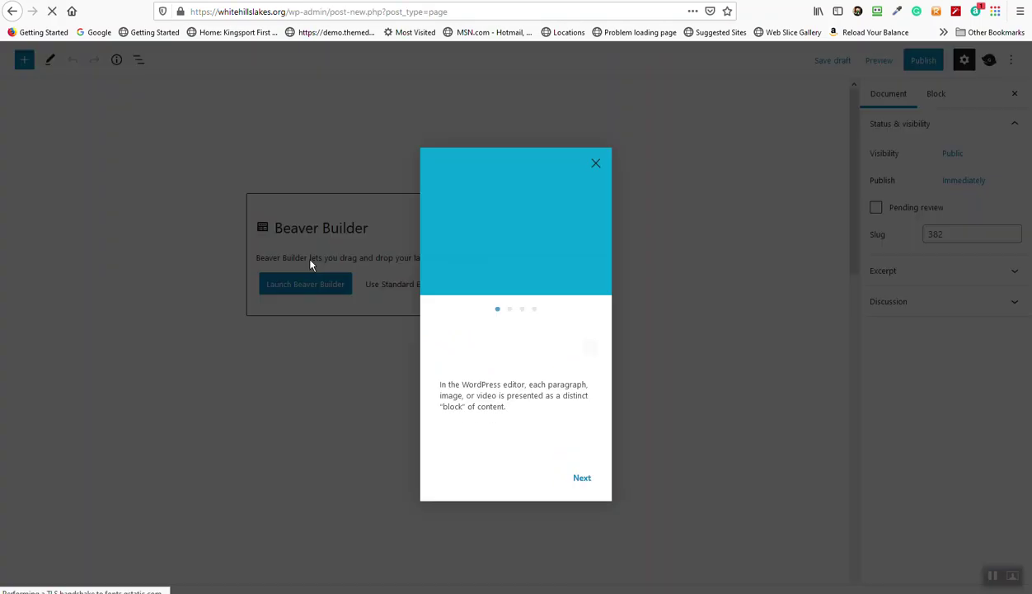
left_click(582, 474)
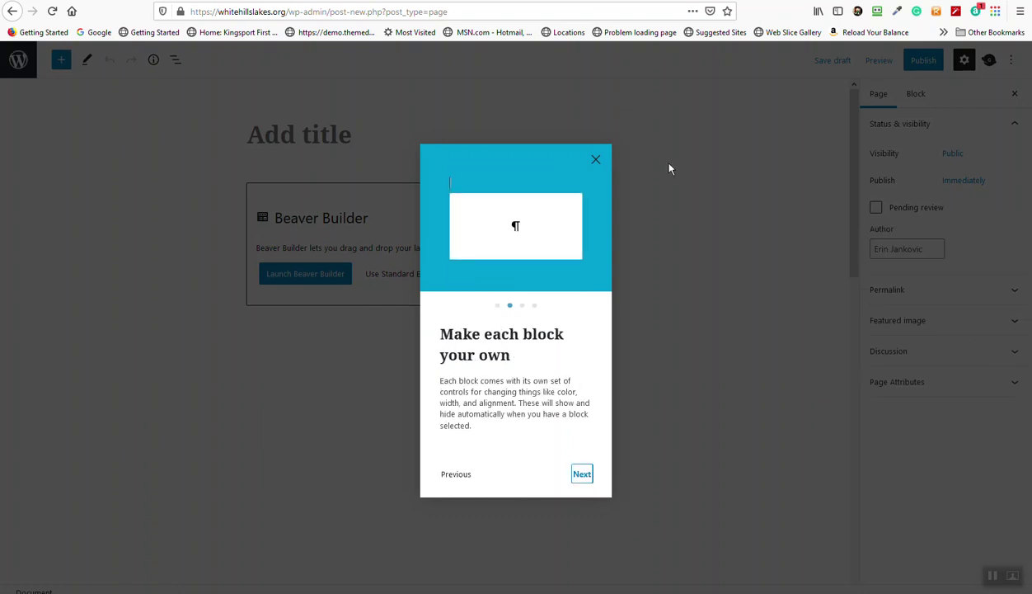
left_click(581, 477)
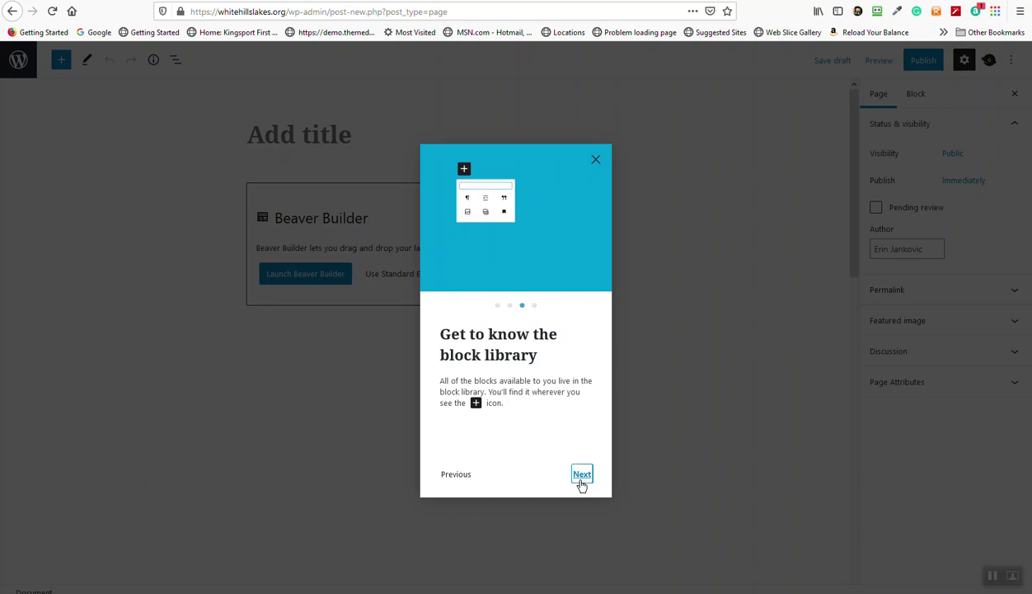
left_click(581, 483)
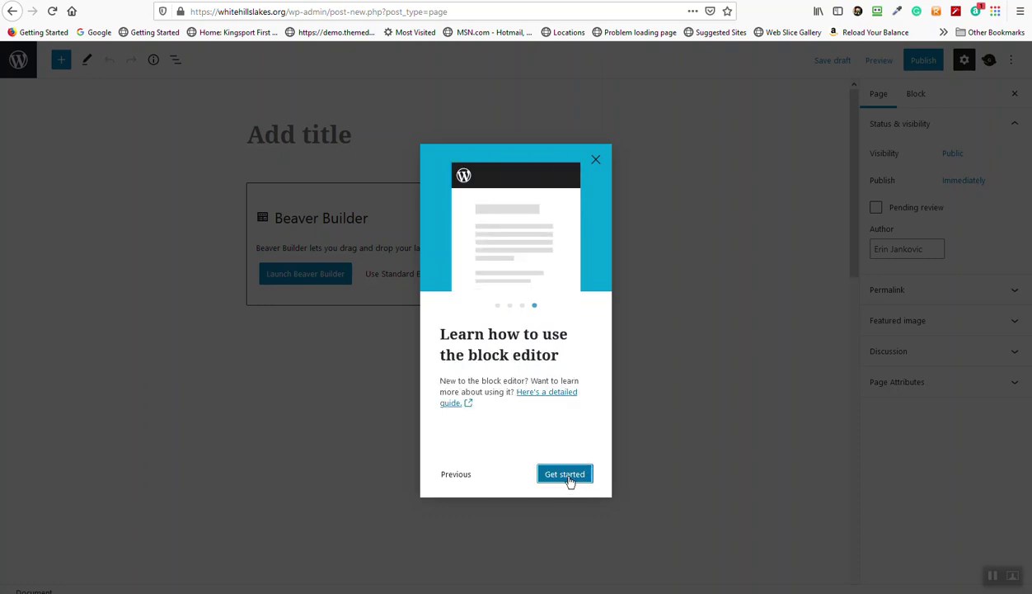
left_click(567, 476)
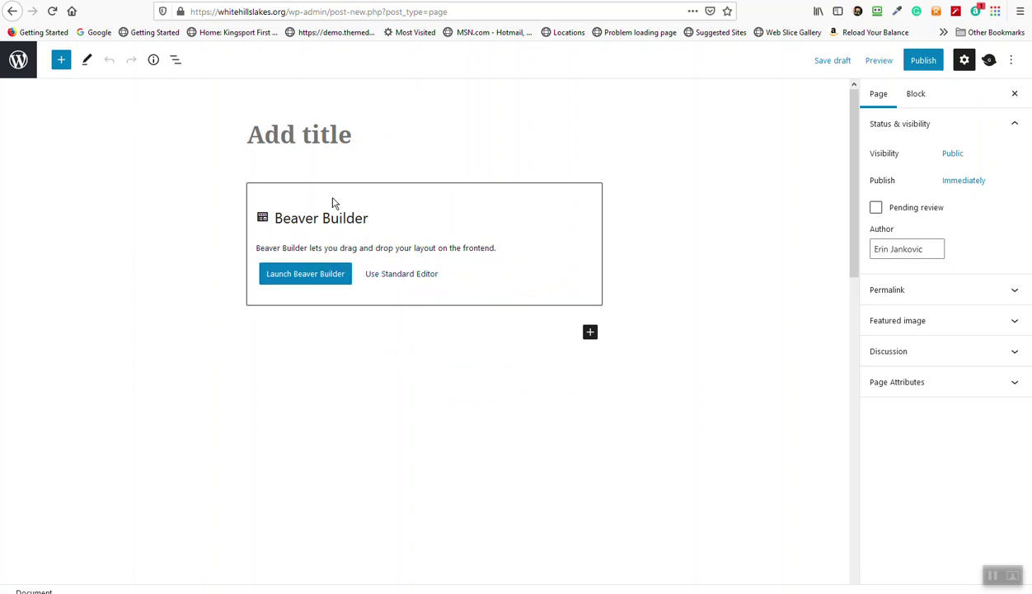
Step: Title the new page with "Test", the author's first name and "First Page"
left_click(330, 135)
type("Test Er")
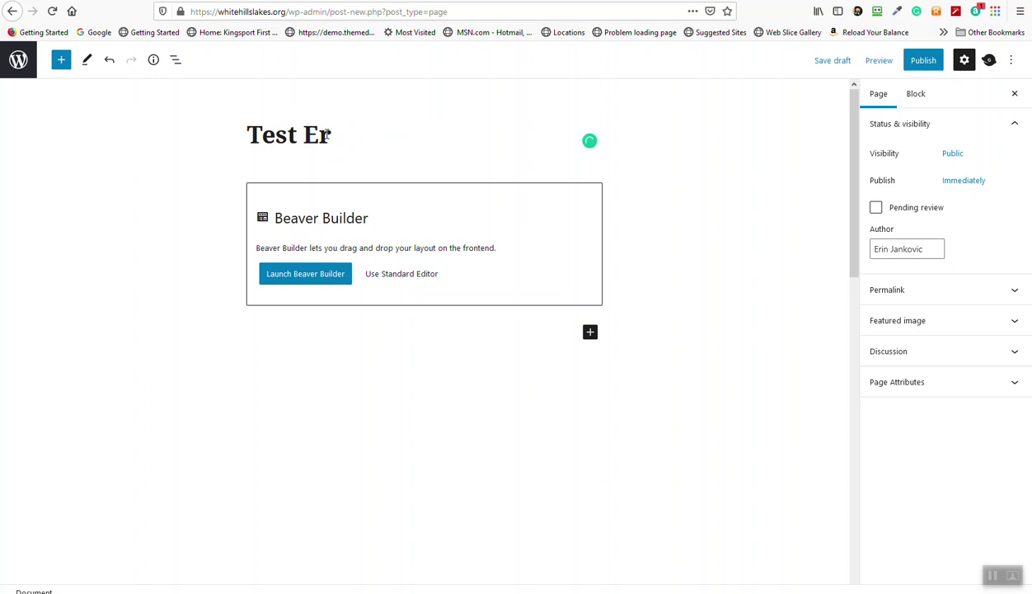
type("in First Page")
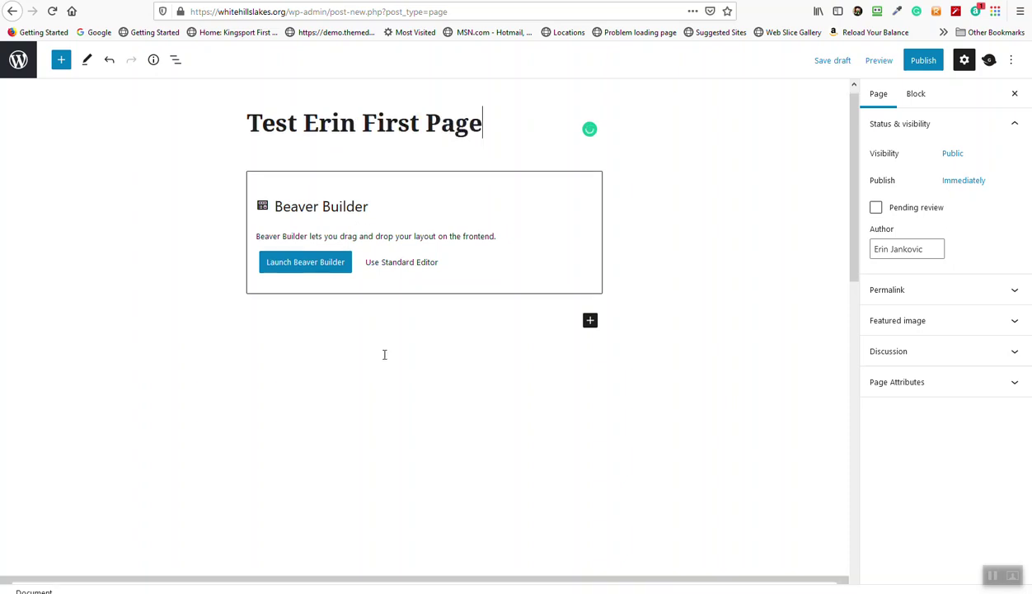
Step: Review the Theme SEO, Scripts and Genesis Dambuster settings below the page content, and launch Beaver Builder for the page
scroll(385, 355, "down", 10)
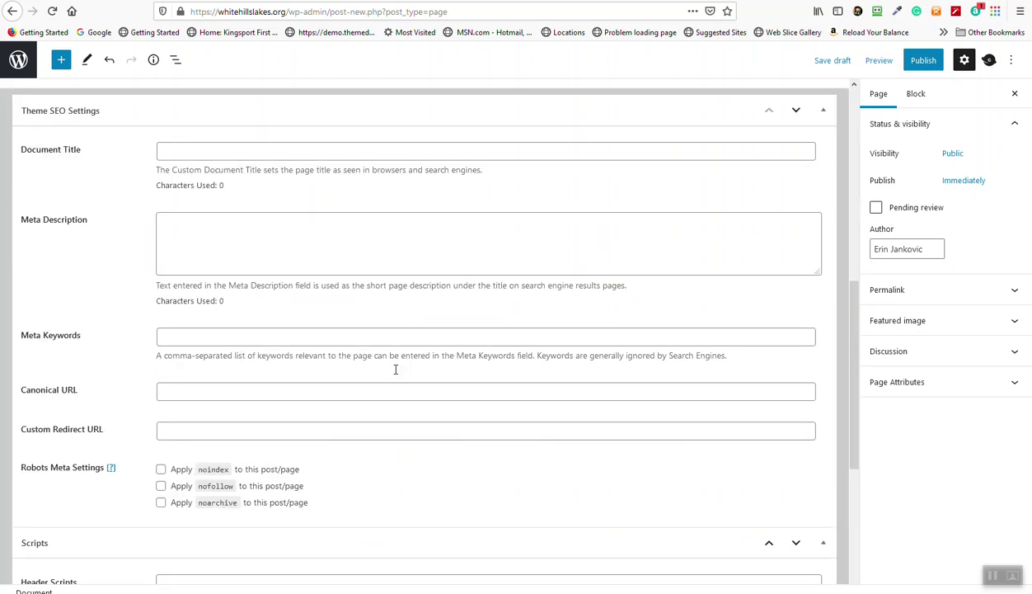
scroll(395, 395, "down", 1)
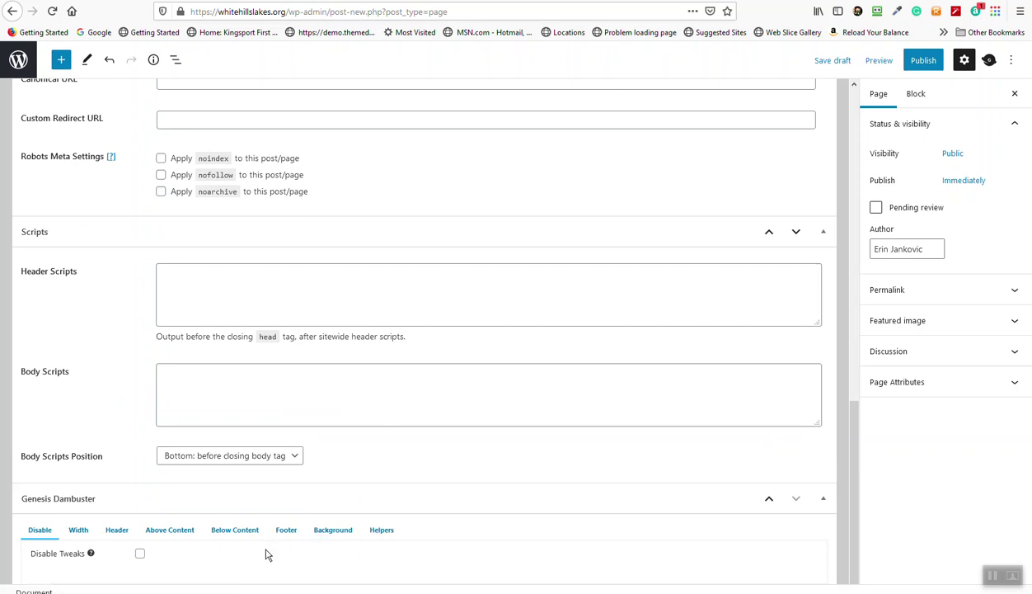
scroll(265, 548, "up", 10)
scroll(259, 397, "down", 10)
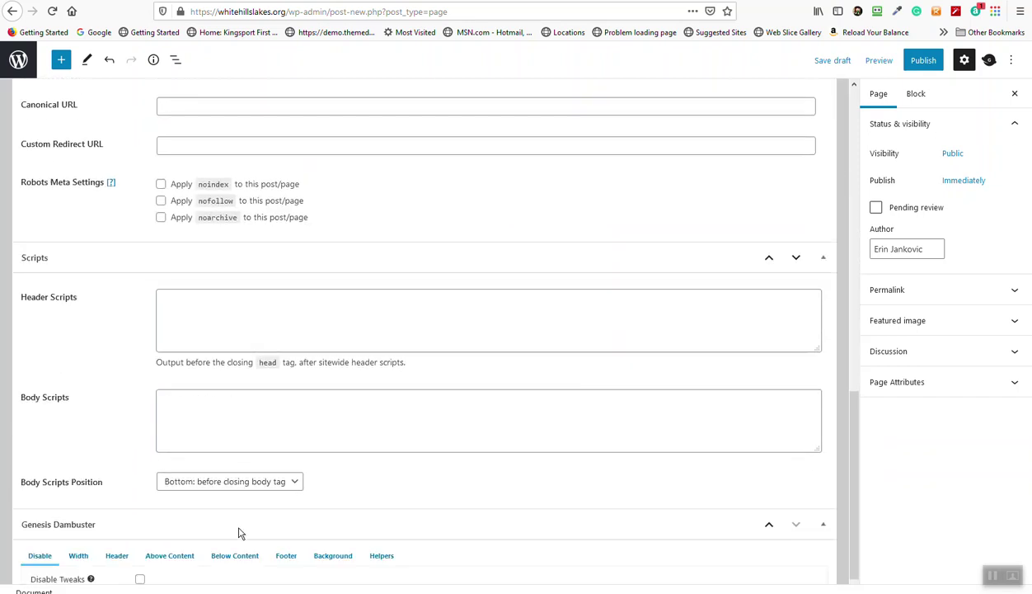
scroll(291, 494, "up", 6)
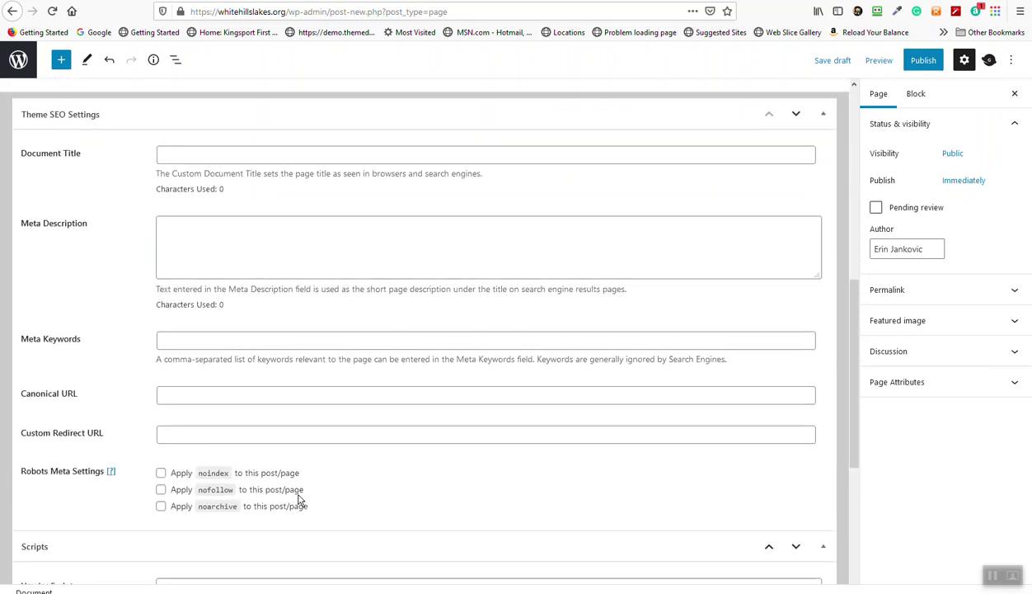
scroll(299, 499, "up", 6)
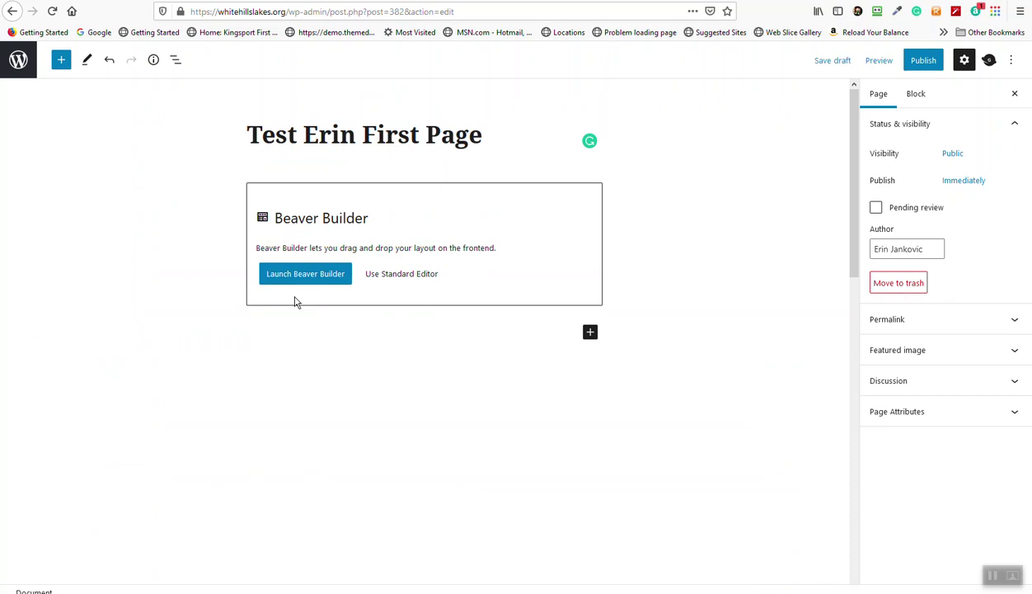
left_click(302, 278)
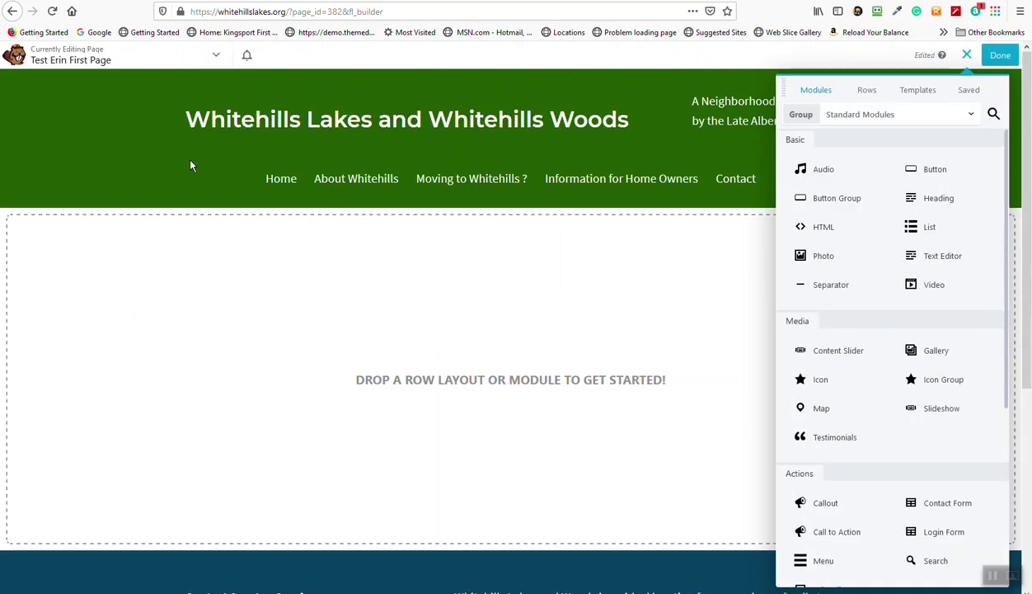
Step: Examine the available standard modules and the column layouts offered for rows
scroll(516, 157, "down", 3)
scroll(173, 347, "down", 1)
scroll(366, 459, "up", 4)
scroll(798, 300, "down", 2)
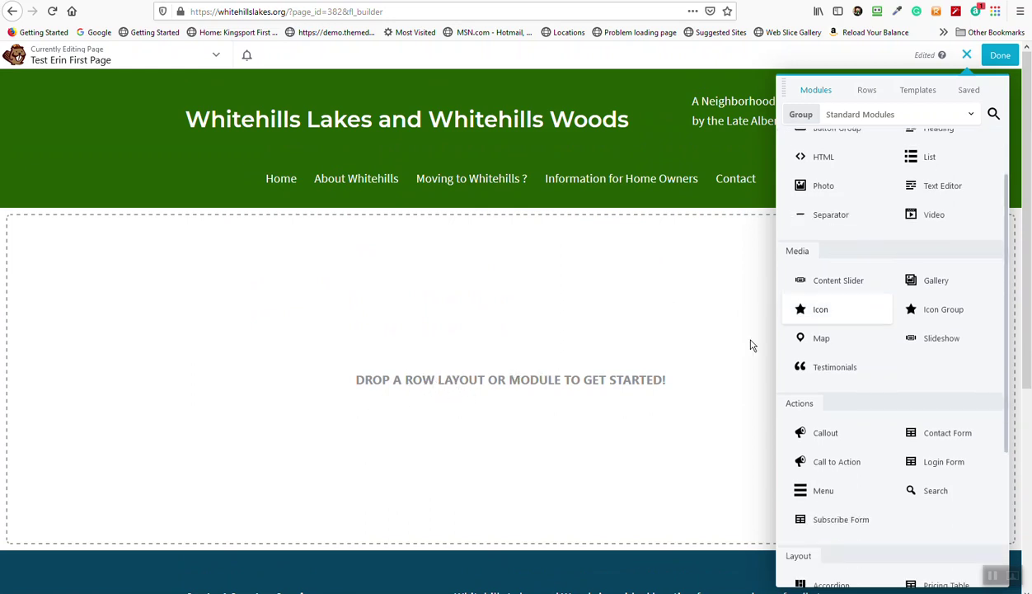
scroll(403, 350, "down", 3)
scroll(495, 342, "up", 3)
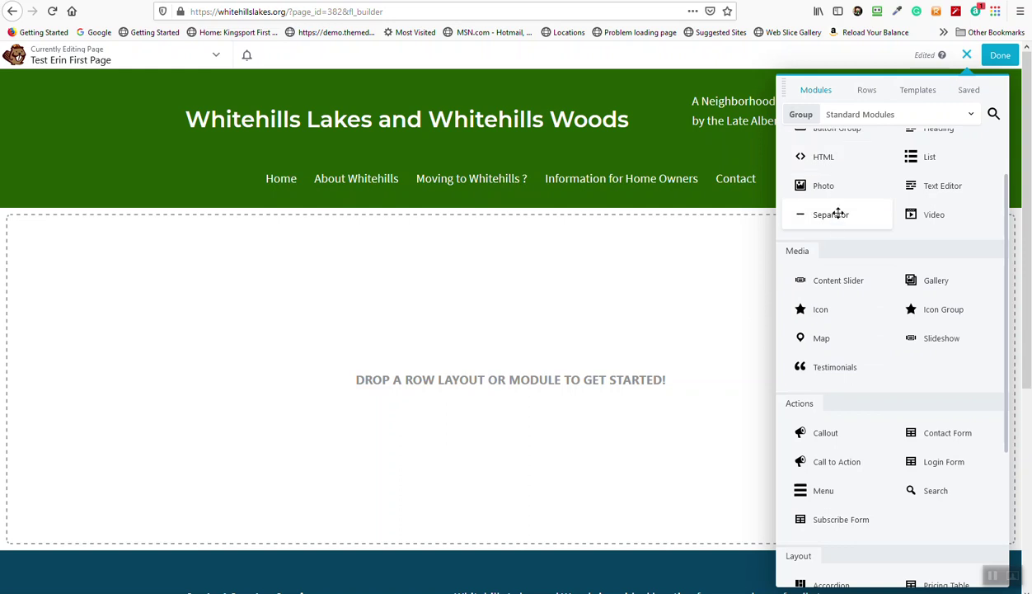
left_click(870, 90)
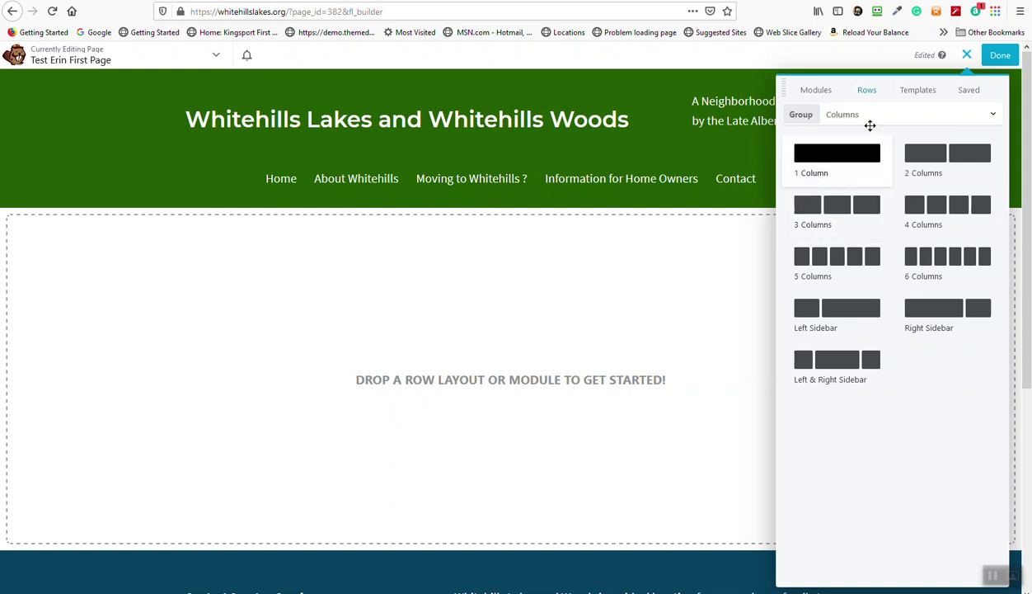
left_click(805, 93)
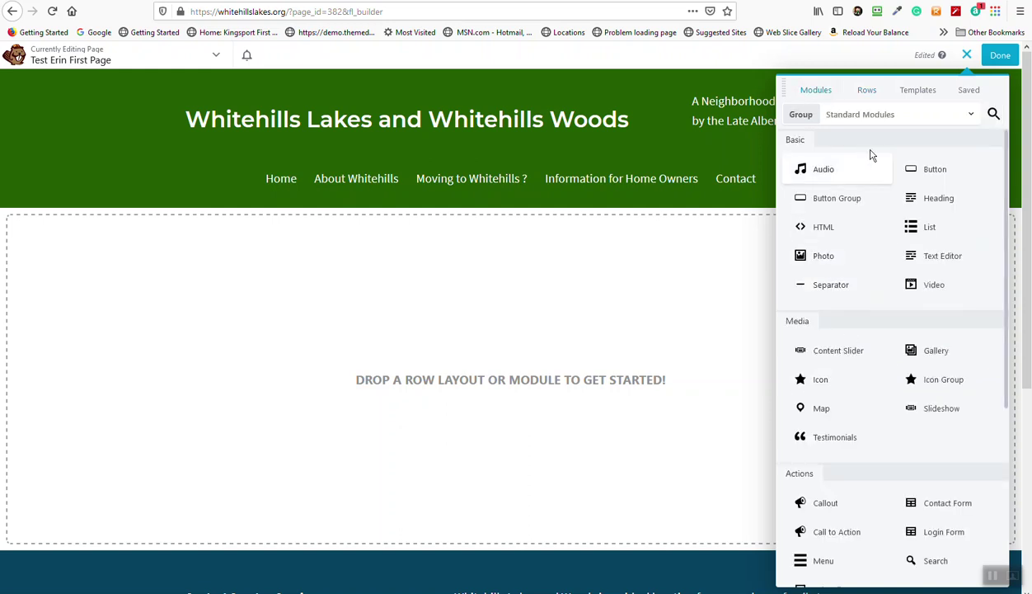
left_click(879, 121)
left_click(879, 122)
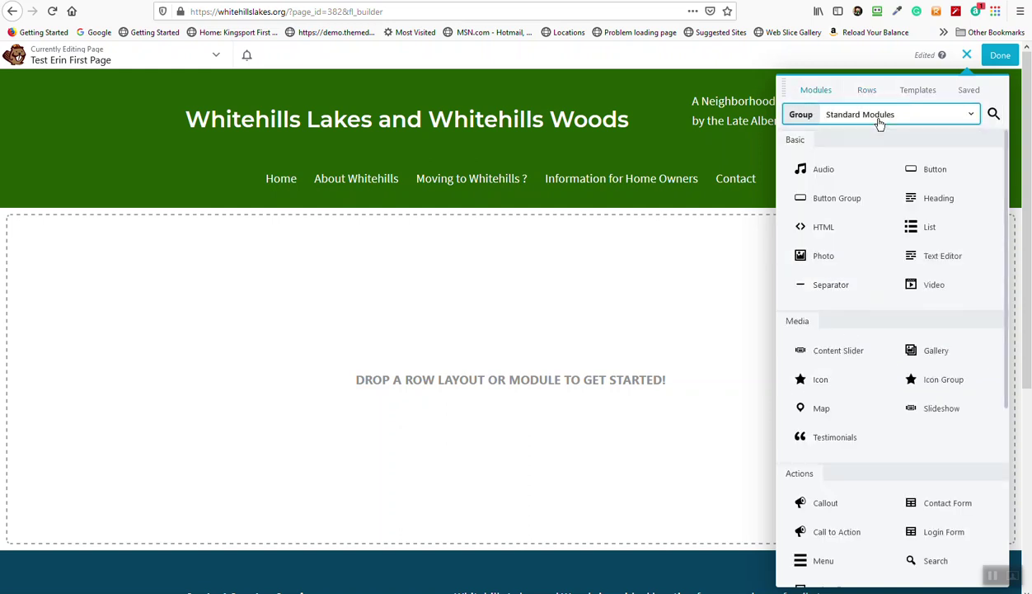
left_click(867, 90)
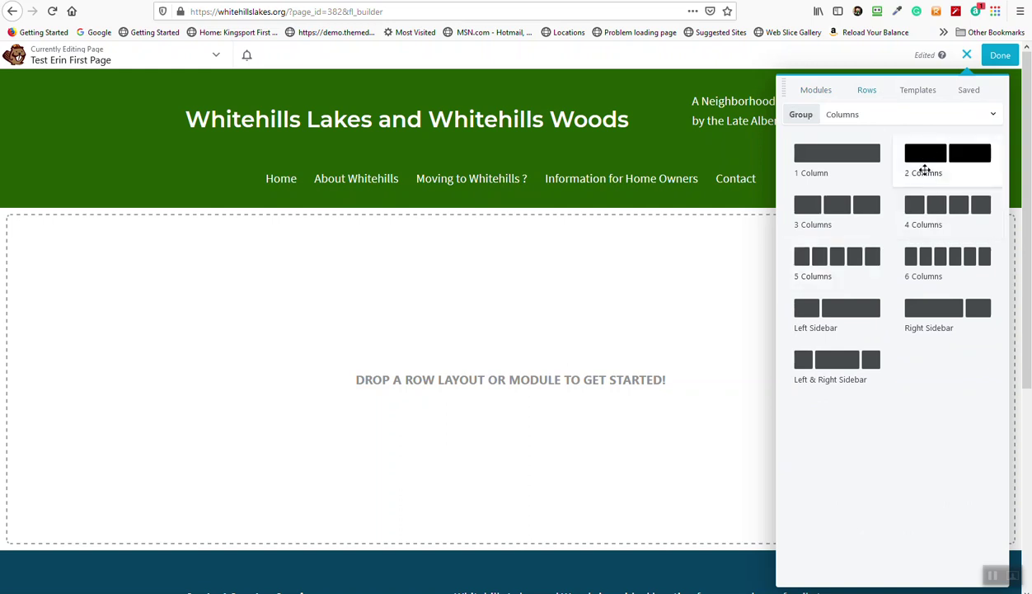
Step: Browse the Landing Pages templates available for the page
left_click(918, 91)
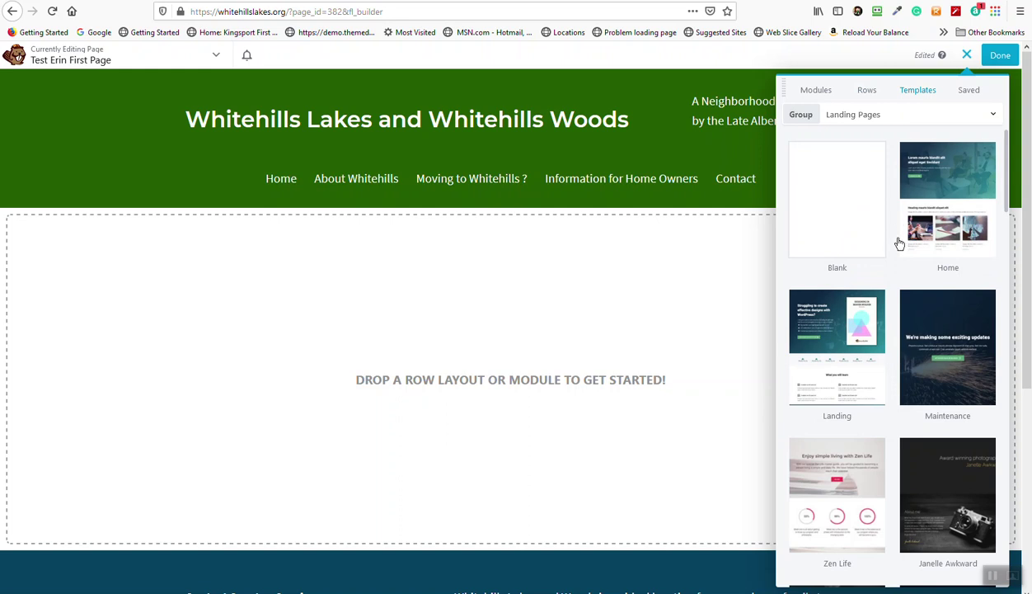
scroll(899, 237, "down", 7)
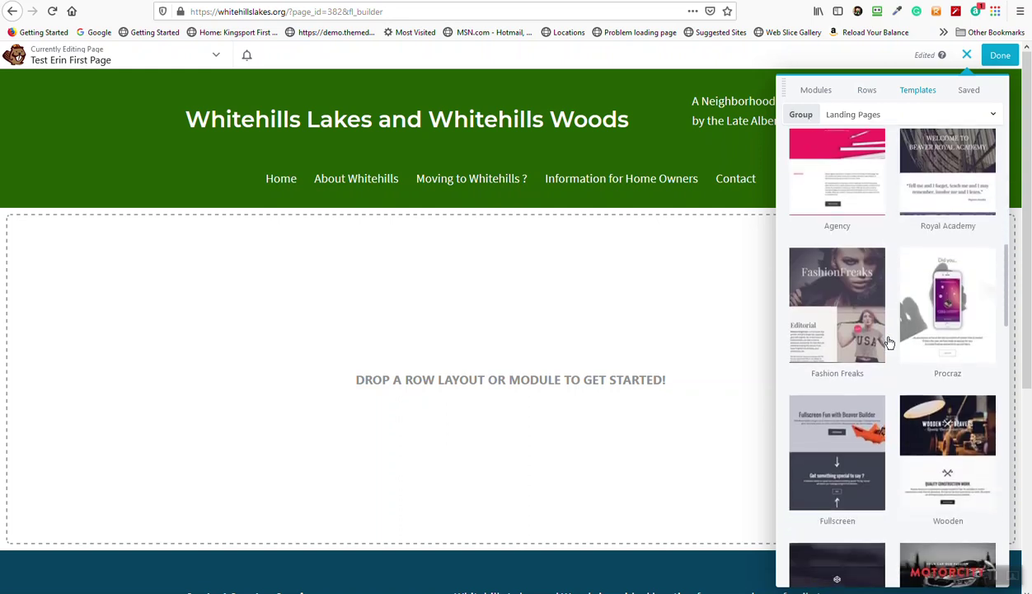
scroll(888, 342, "down", 5)
scroll(881, 363, "up", 12)
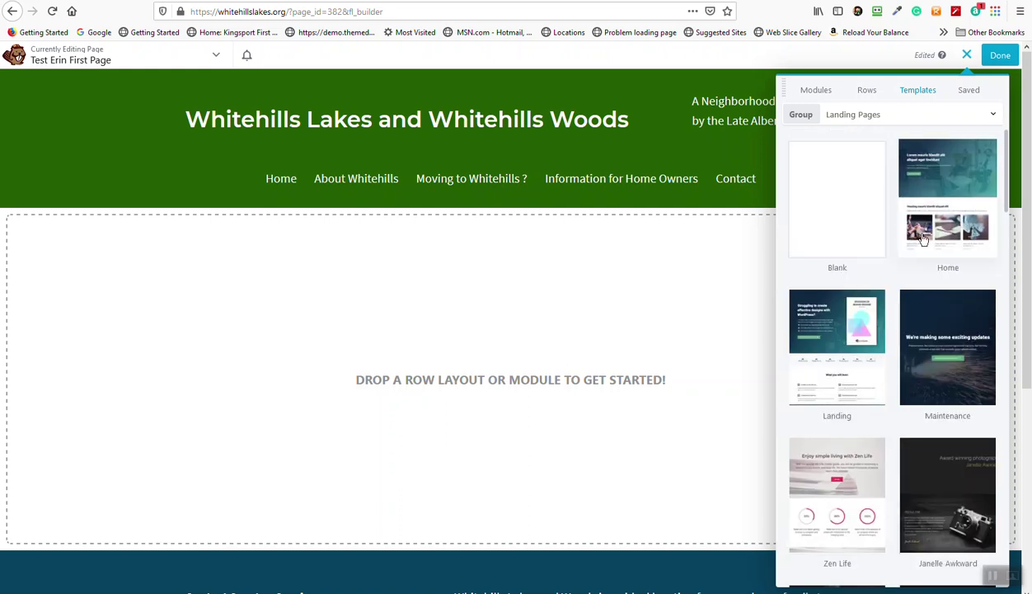
Step: Switch the template group to Content Pages and examine its About, Services, Team, Contact, FAQs, Blog and Pricing layouts
left_click(948, 115)
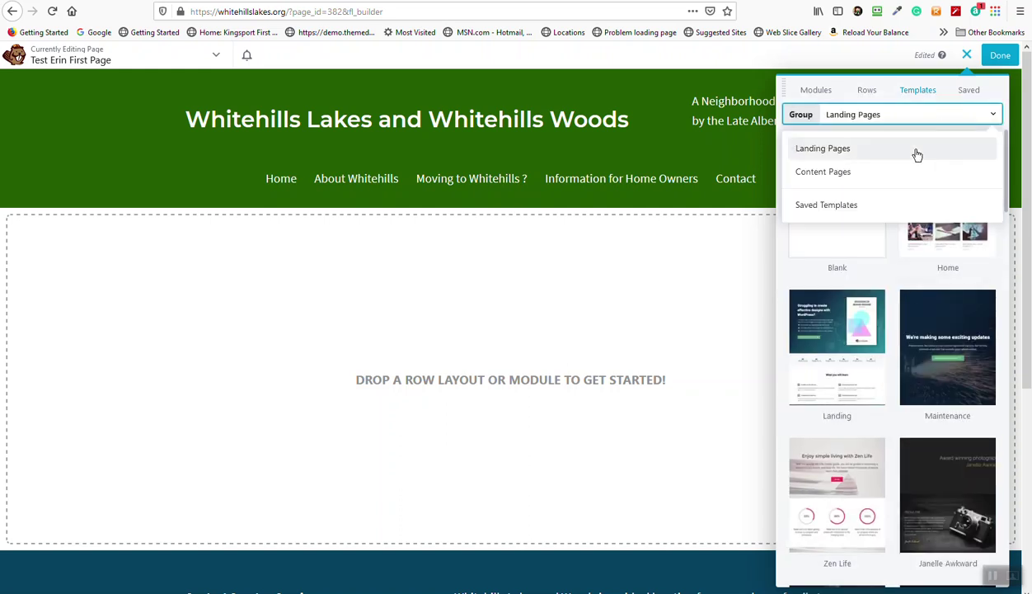
left_click(868, 173)
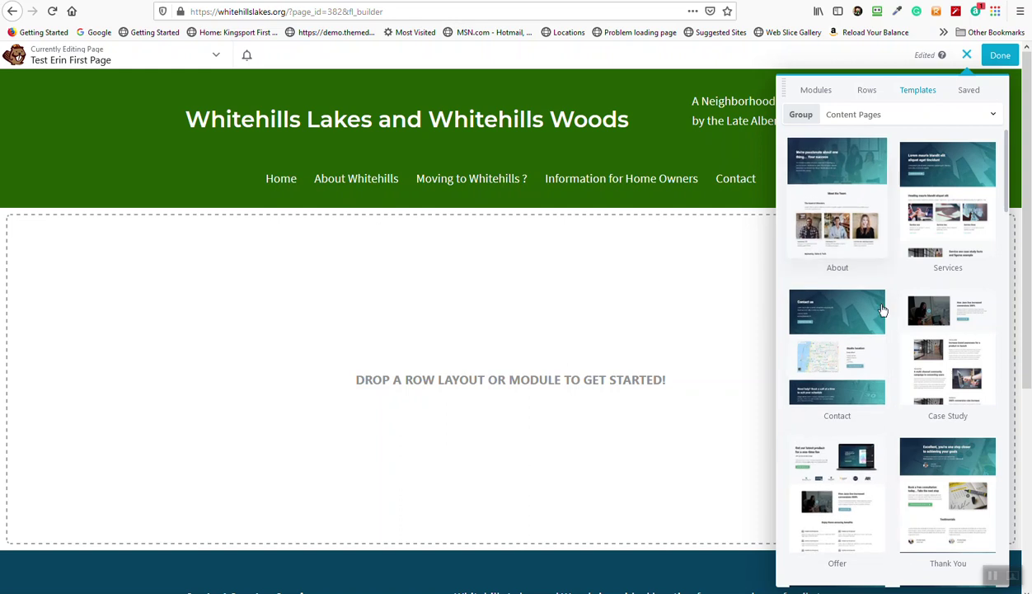
scroll(893, 404, "down", 1)
scroll(892, 410, "down", 3)
scroll(859, 360, "down", 4)
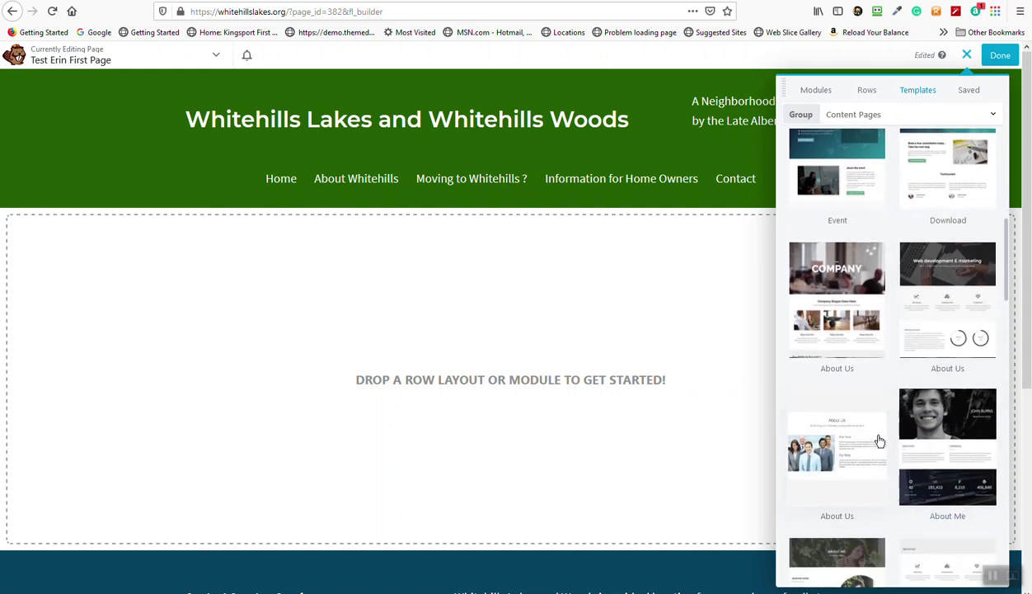
scroll(881, 387, "down", 1)
scroll(915, 338, "down", 2)
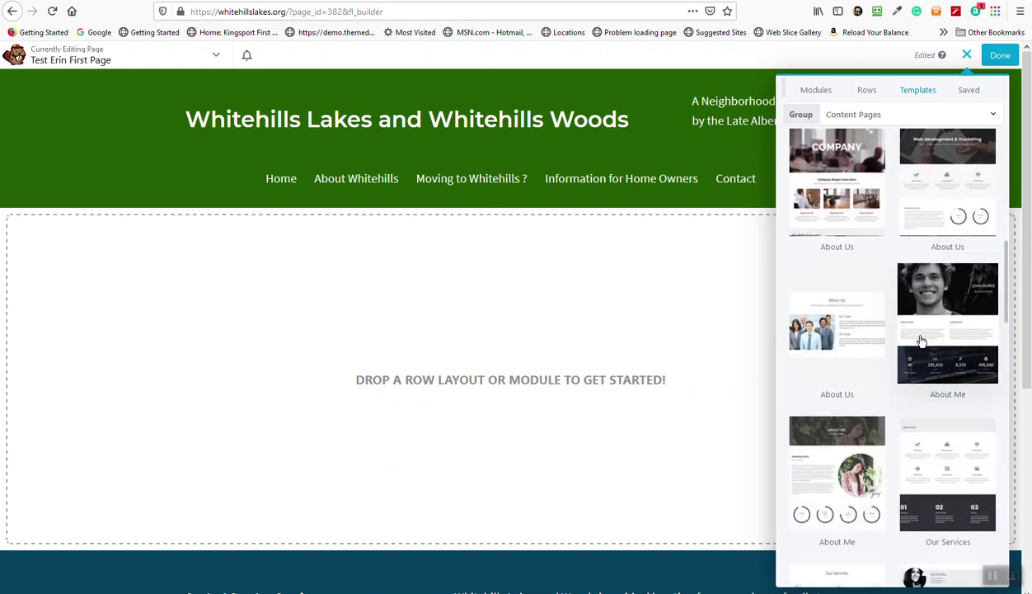
scroll(849, 364, "down", 2)
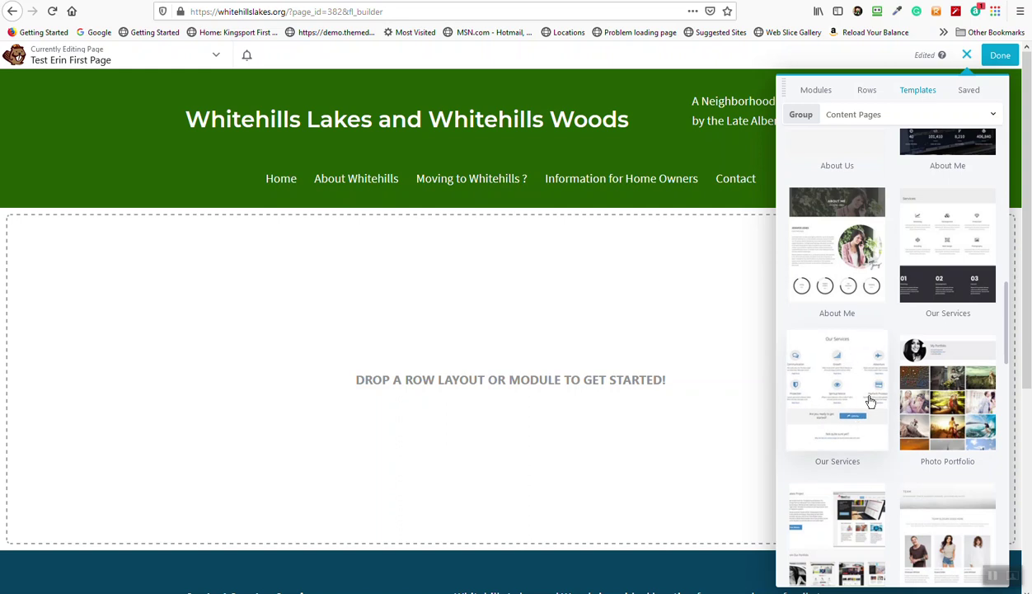
scroll(954, 326, "down", 4)
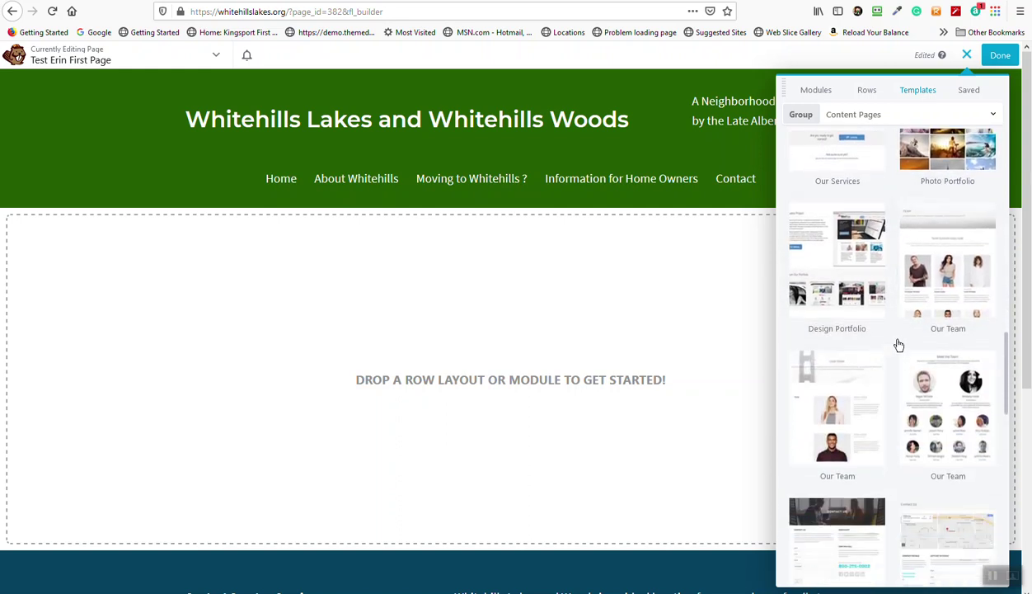
scroll(859, 371, "down", 3)
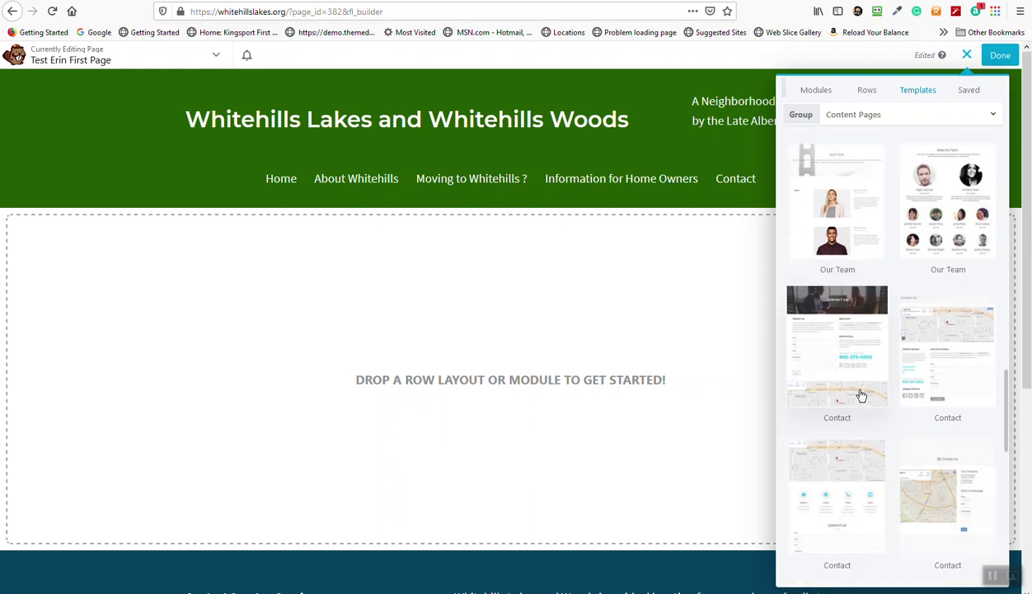
scroll(923, 430, "down", 2)
scroll(850, 506, "down", 4)
scroll(850, 506, "down", 5)
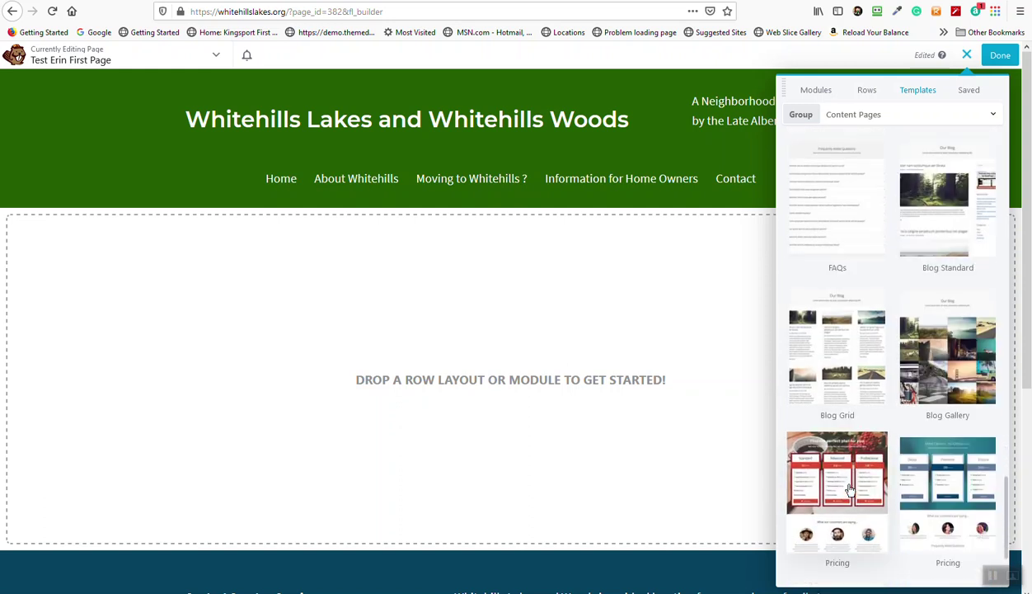
scroll(930, 429, "up", 6)
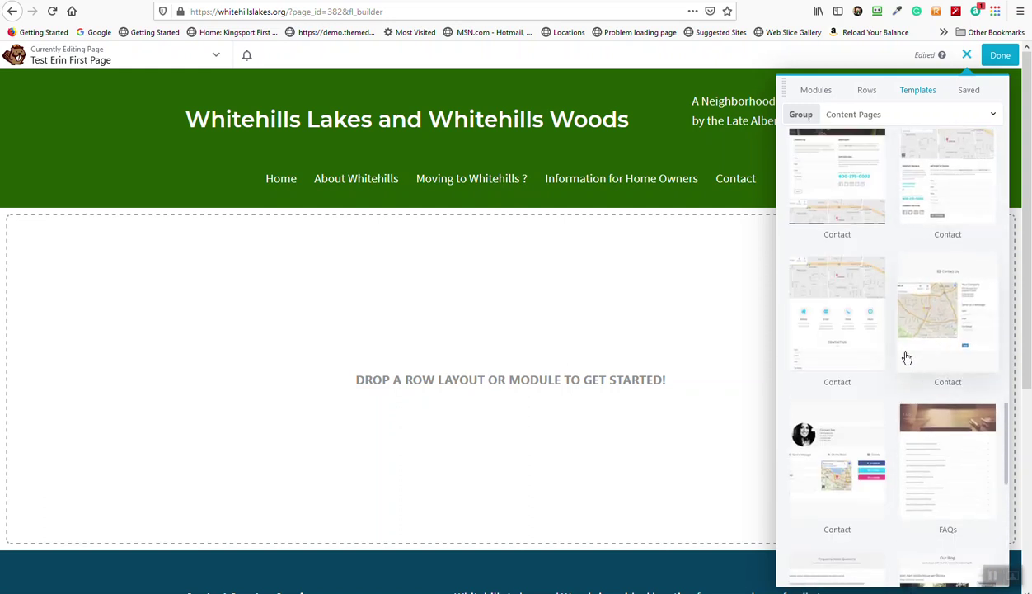
scroll(896, 428, "down", 2)
scroll(896, 428, "up", 2)
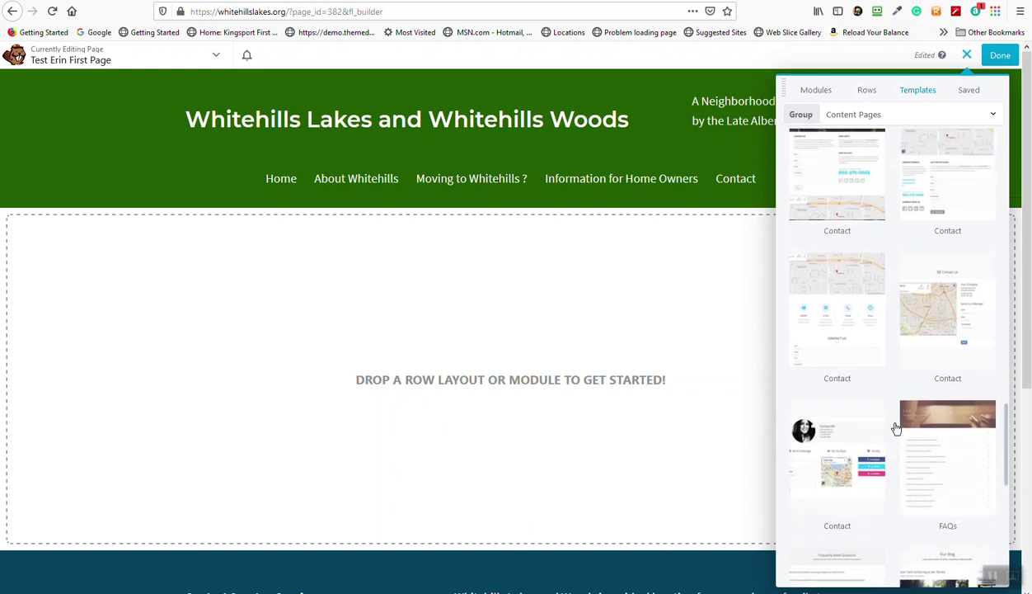
Step: Return to the Landing Pages template group and compare its layouts with the content page ones
left_click(917, 115)
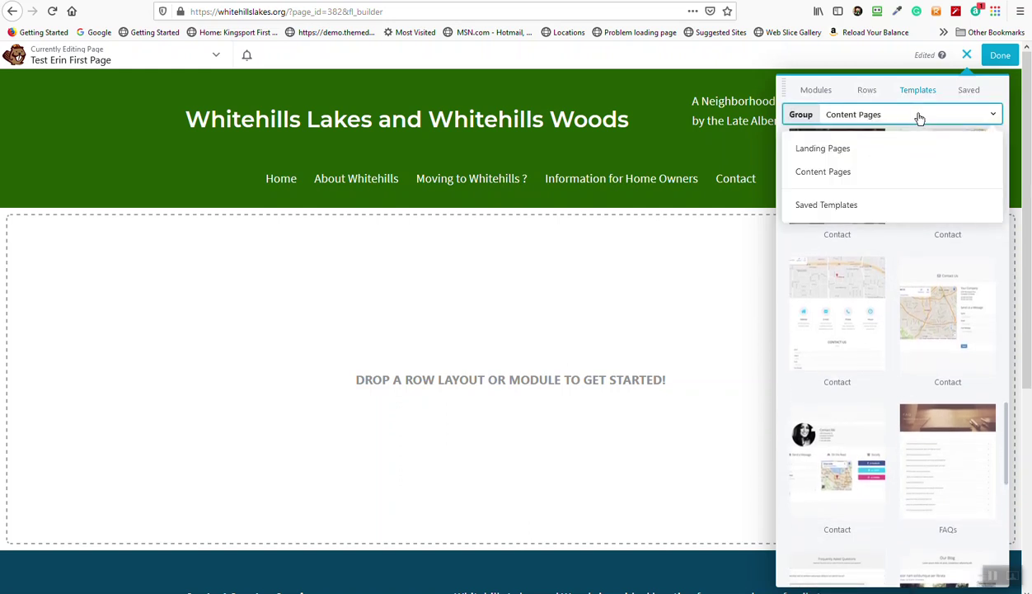
left_click(879, 149)
scroll(890, 272, "down", 5)
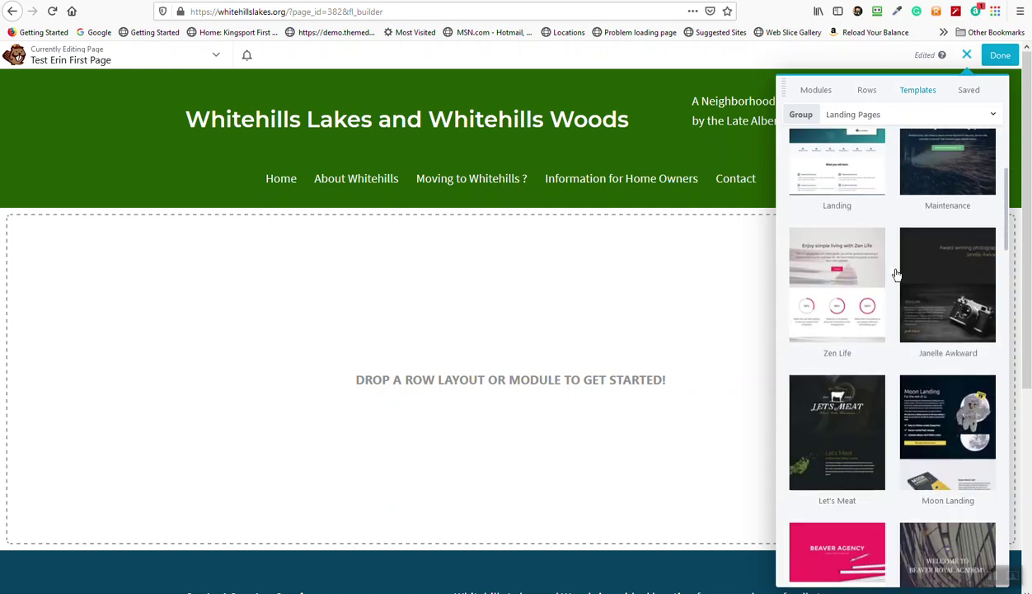
Step: Apply the Content Pages Contact template that has a "Contact Us" heading and full-width map above the contact details and form
left_click(912, 114)
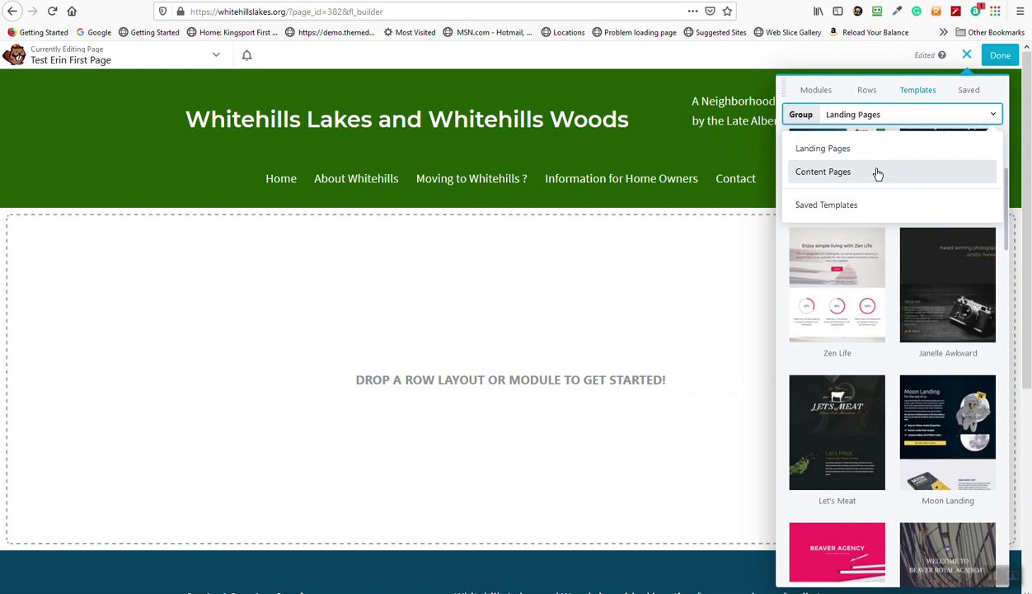
left_click(878, 174)
scroll(915, 272, "down", 4)
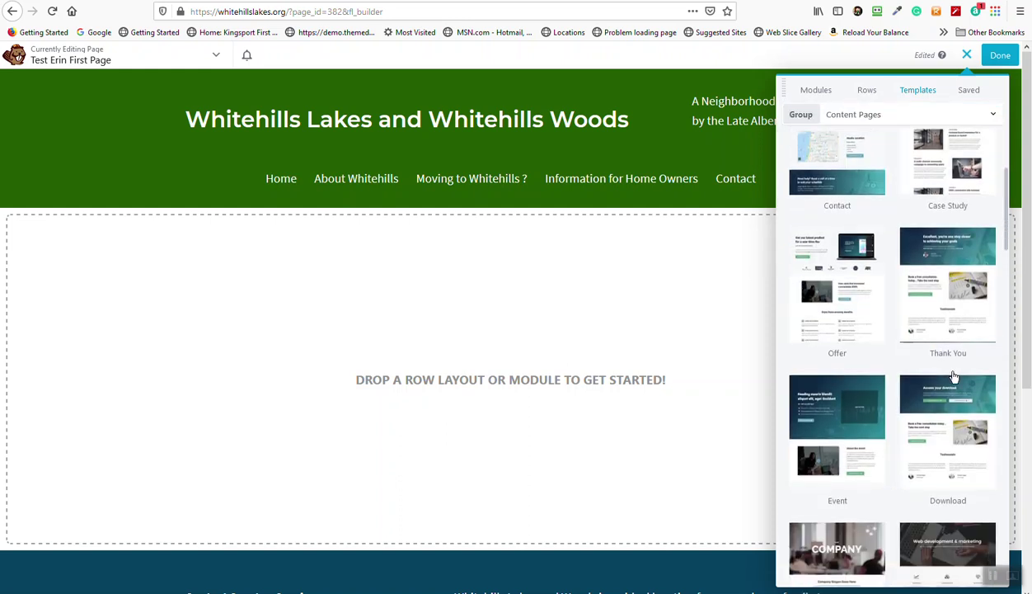
scroll(953, 377, "down", 5)
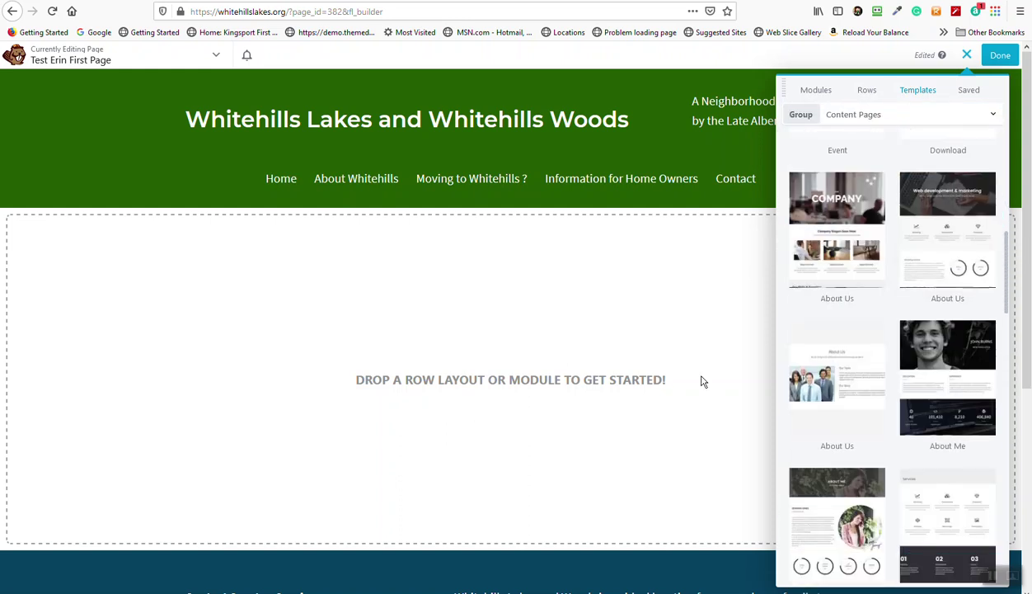
scroll(717, 391, "down", 2)
scroll(753, 304, "up", 2)
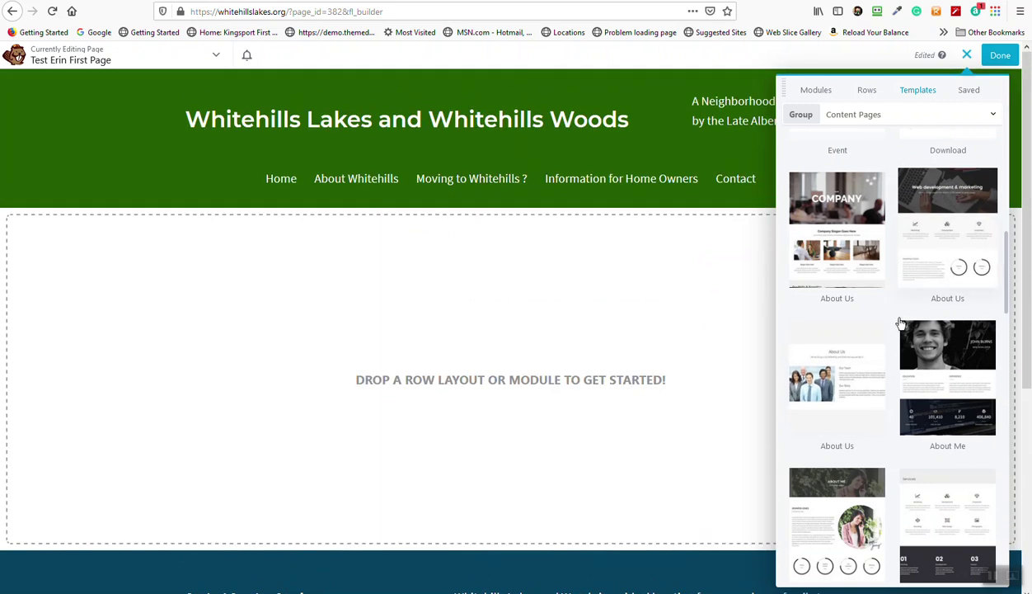
scroll(904, 361, "down", 3)
scroll(904, 361, "down", 7)
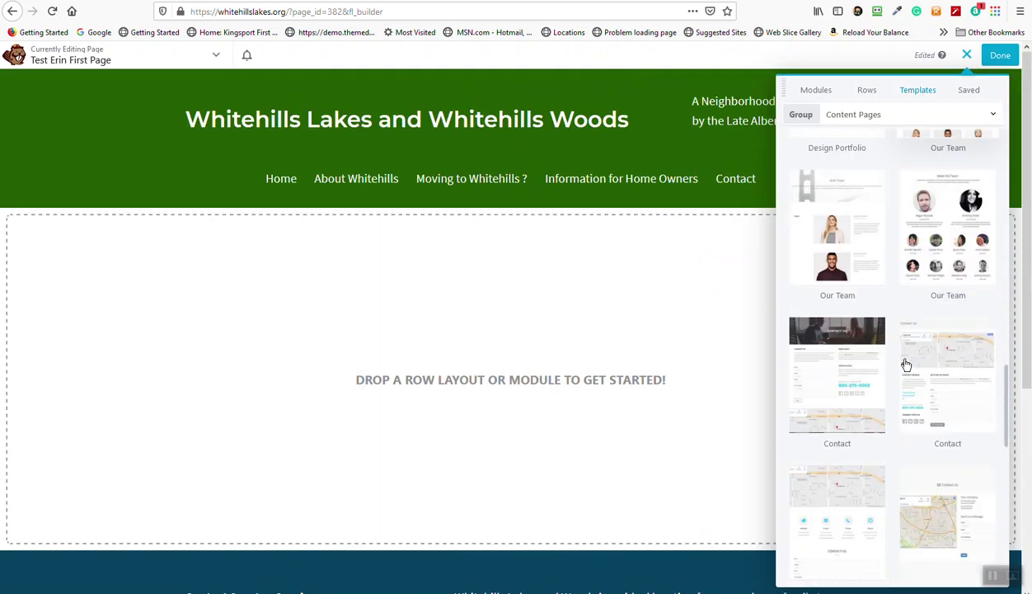
scroll(906, 361, "down", 1)
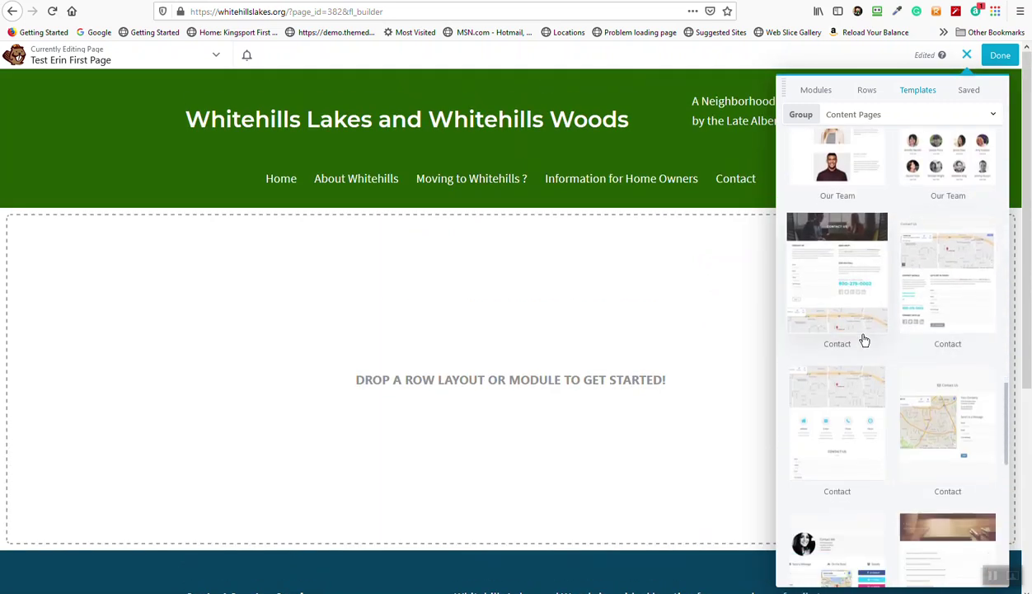
left_click(954, 314)
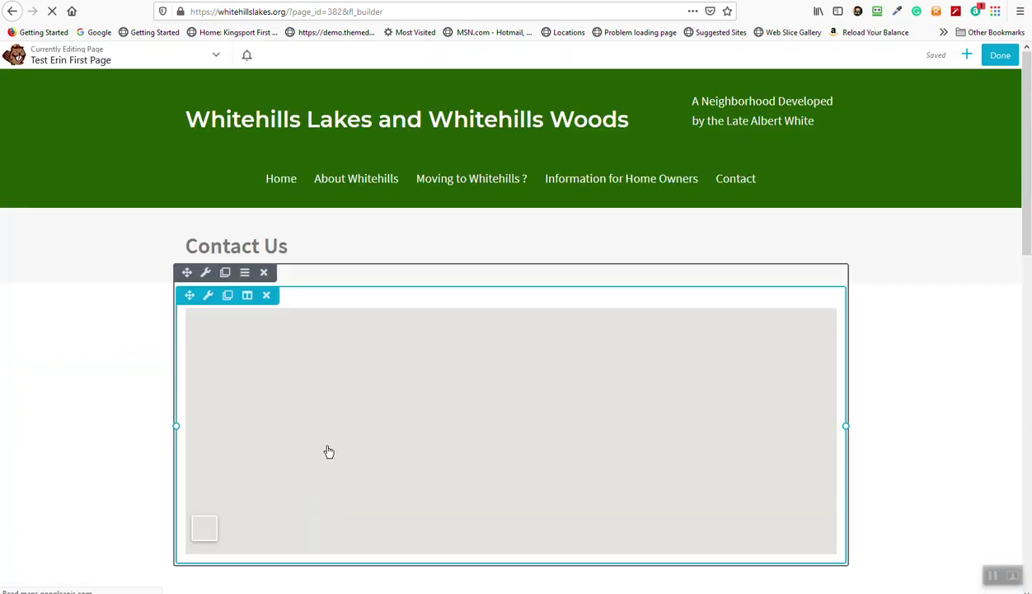
scroll(169, 458, "down", 2)
scroll(162, 456, "down", 6)
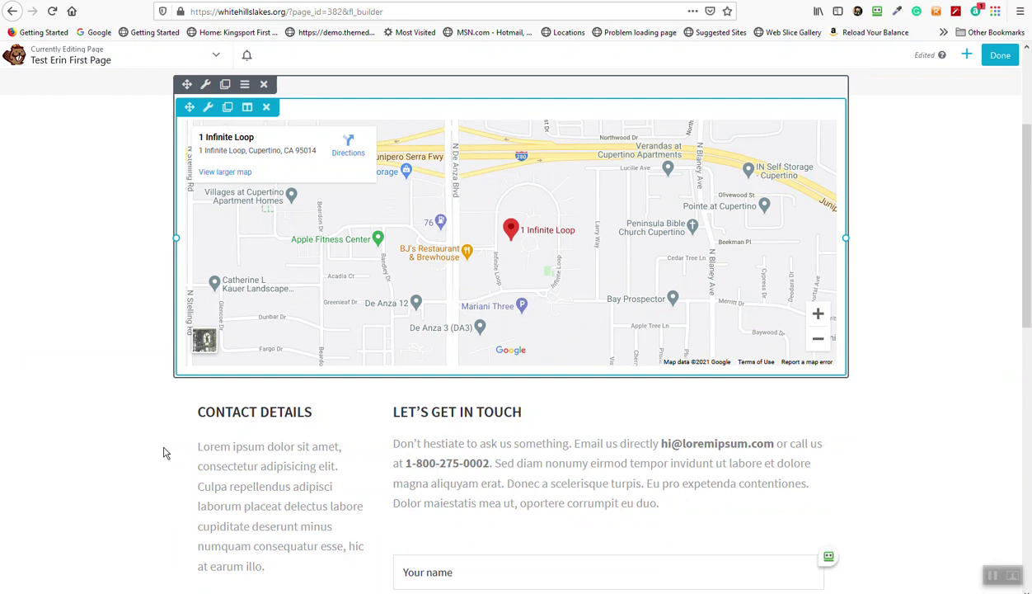
Step: Show the additional formatting tools in the text editor of the paragraph under the "LET'S GET IN TOUCH" heading and save the module
scroll(169, 450, "up", 8)
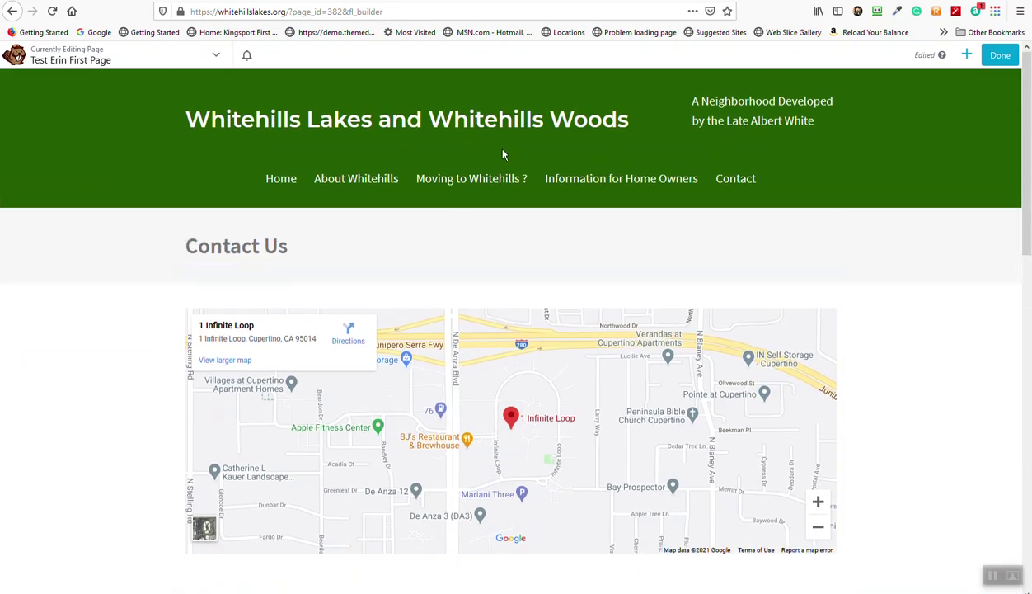
scroll(319, 386, "down", 10)
scroll(254, 443, "up", 10)
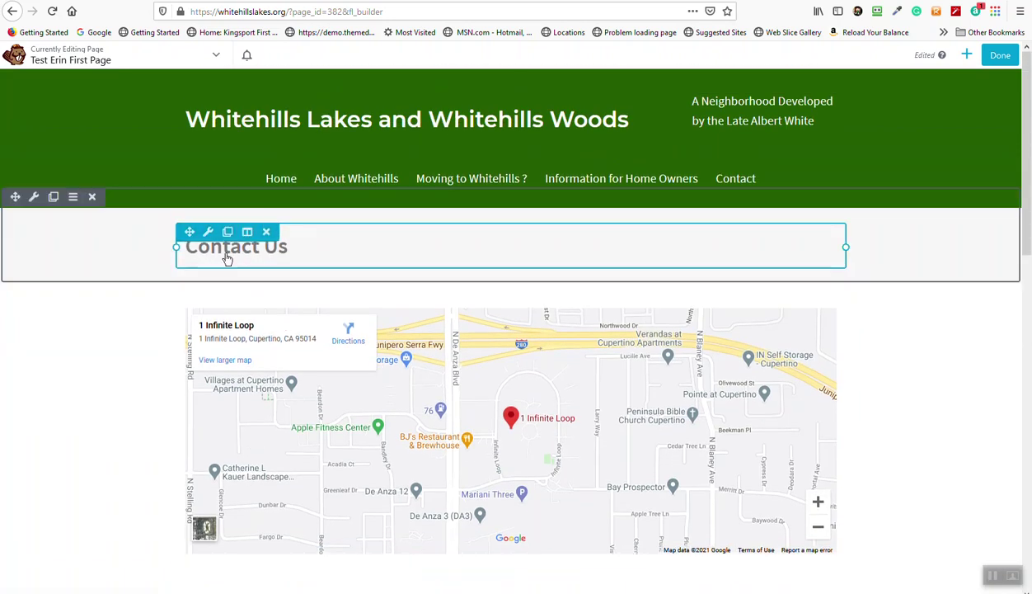
scroll(266, 404, "down", 3)
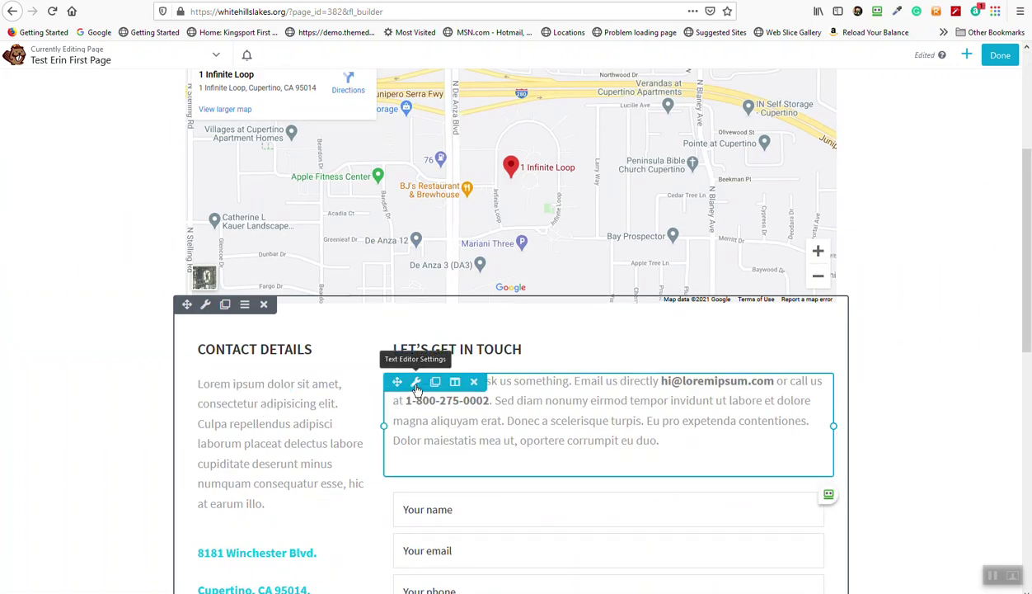
left_click(416, 383)
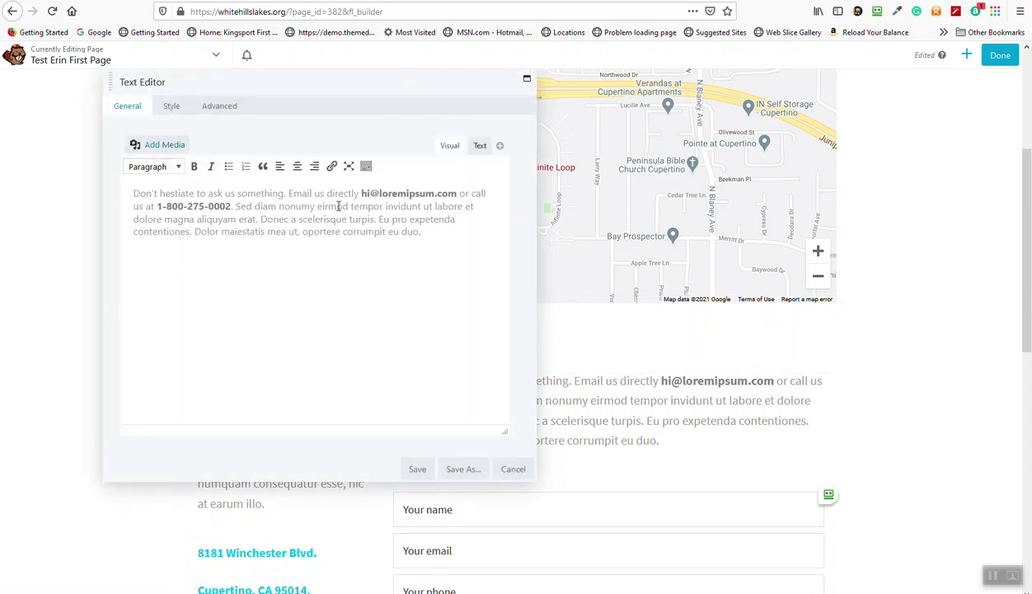
left_click(366, 168)
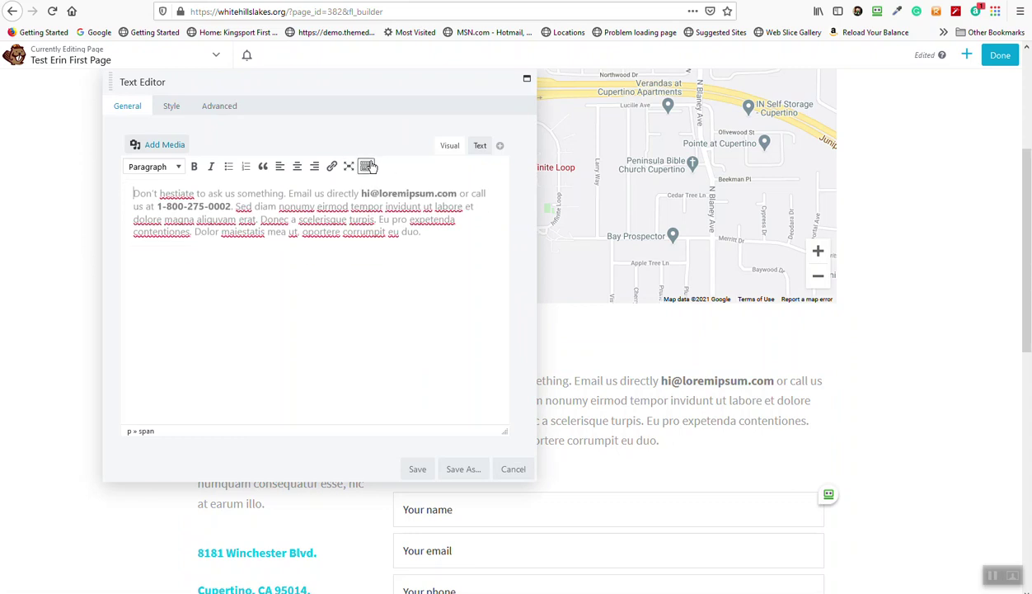
left_click(368, 167)
left_click(368, 166)
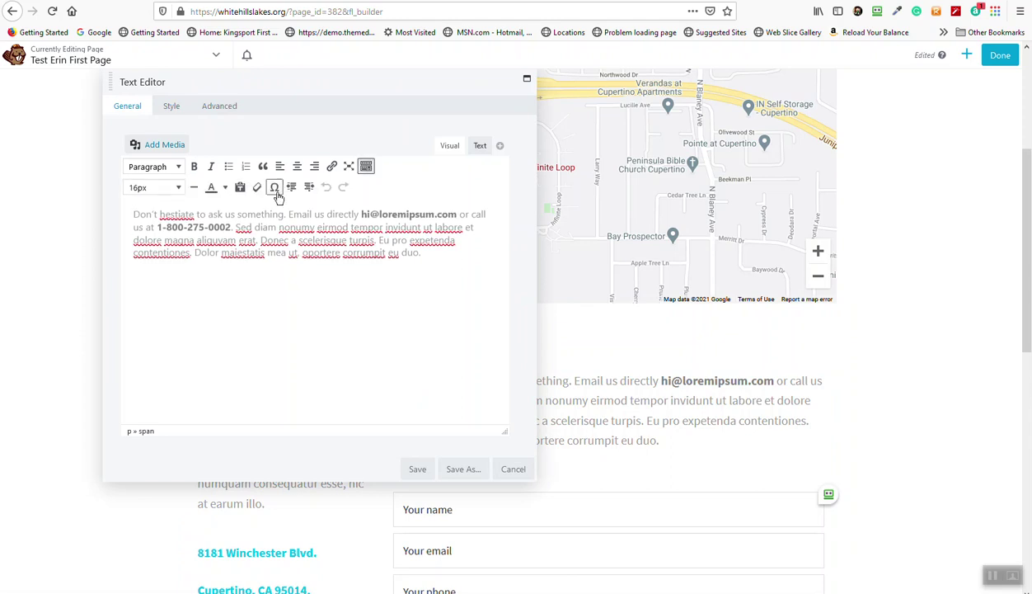
left_click(368, 166)
left_click(368, 167)
left_click(368, 167)
left_click(368, 168)
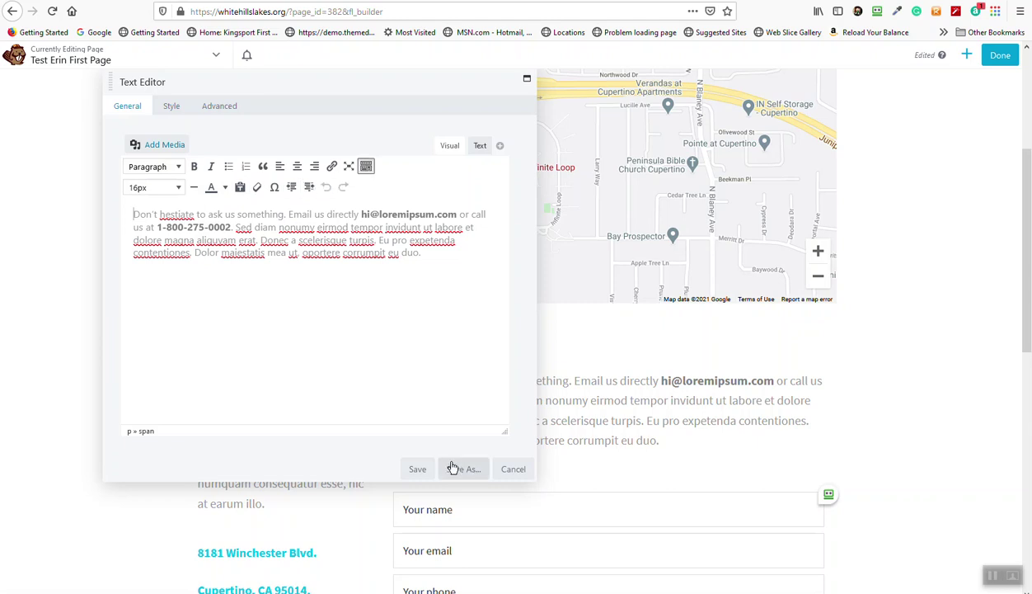
left_click(416, 473)
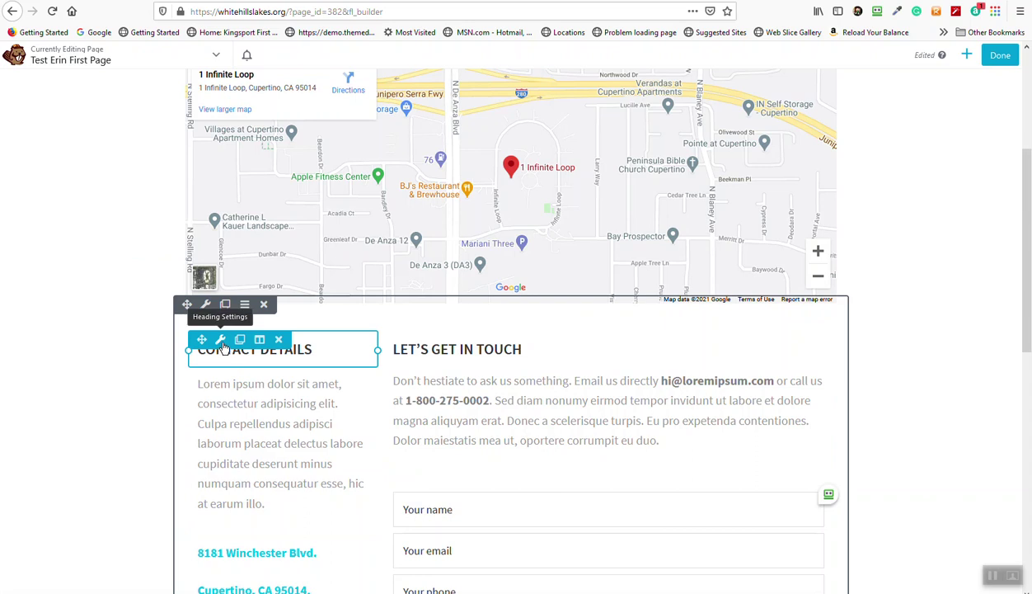
Step: Examine the General, Style and Advanced settings of the "CONTACT DETAILS" heading module and close it with a save
left_click(221, 340)
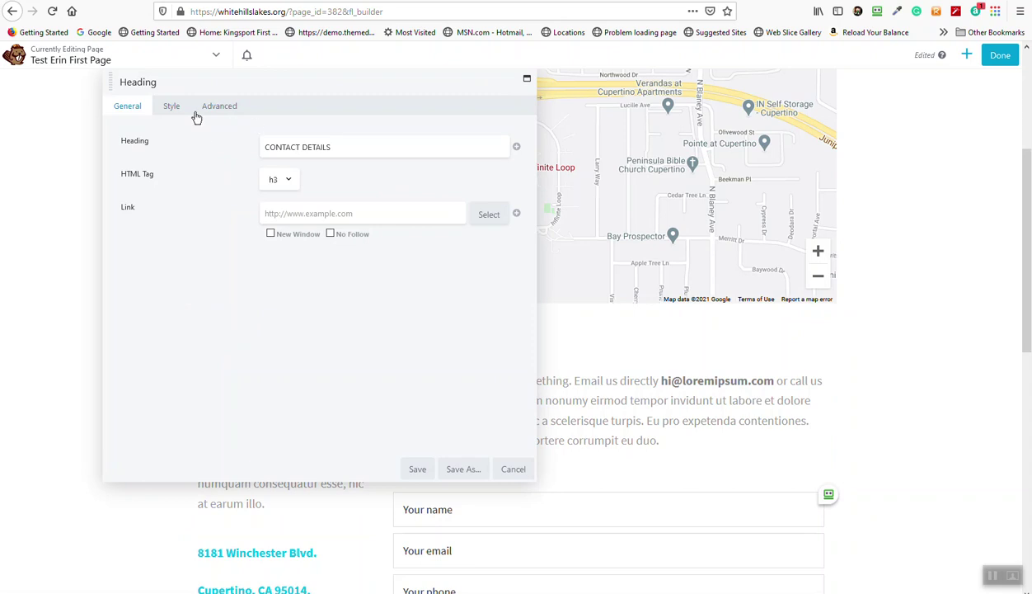
left_click_drag(354, 152, 235, 159)
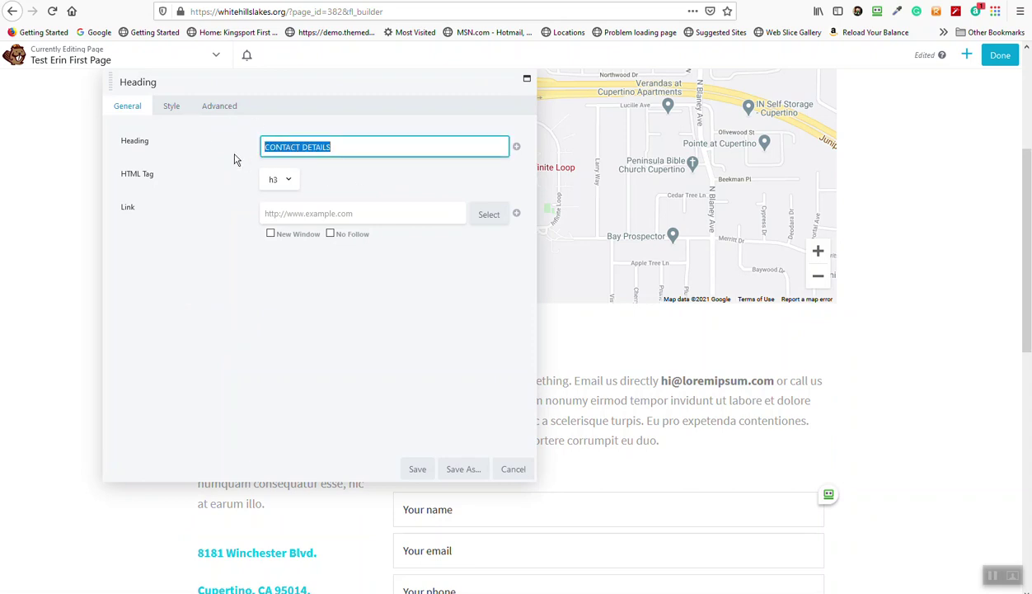
left_click(169, 105)
left_click(238, 104)
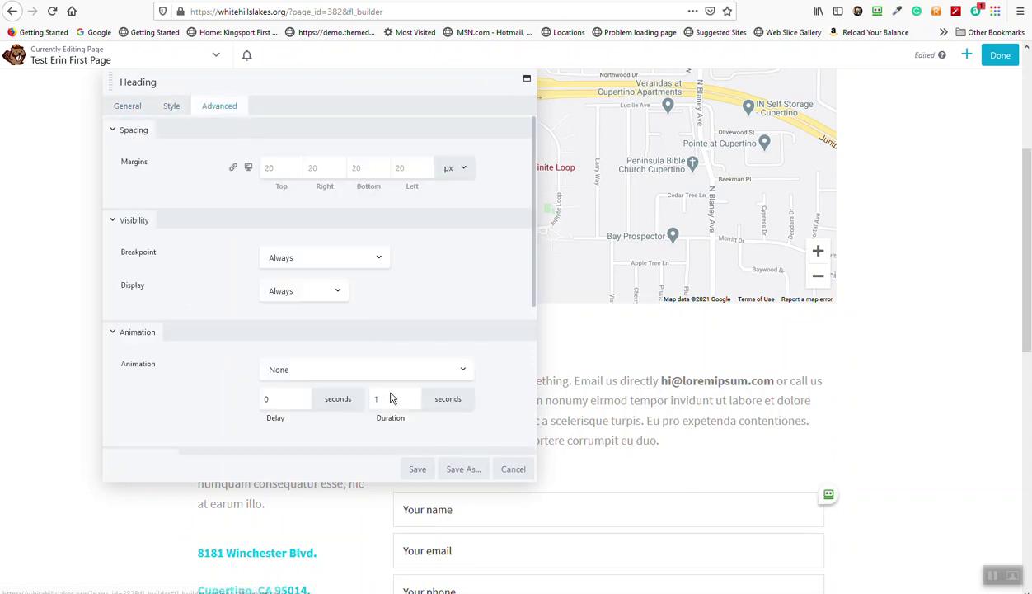
left_click(417, 469)
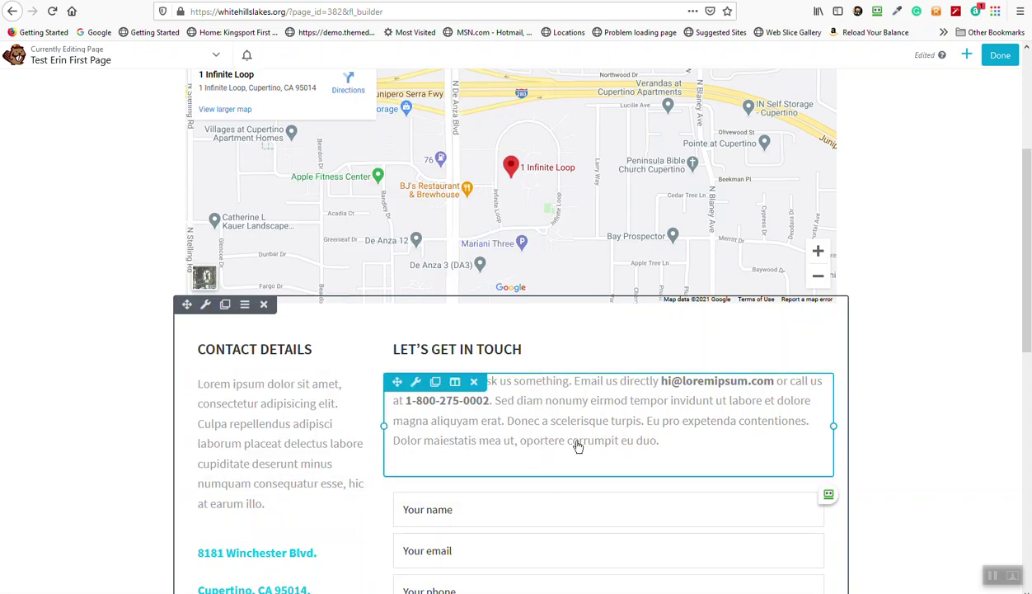
Step: Set the map module's address to "Whitehills Lakes, East Lansing, MI" and save the module
scroll(536, 438, "down", 1)
scroll(486, 387, "up", 2)
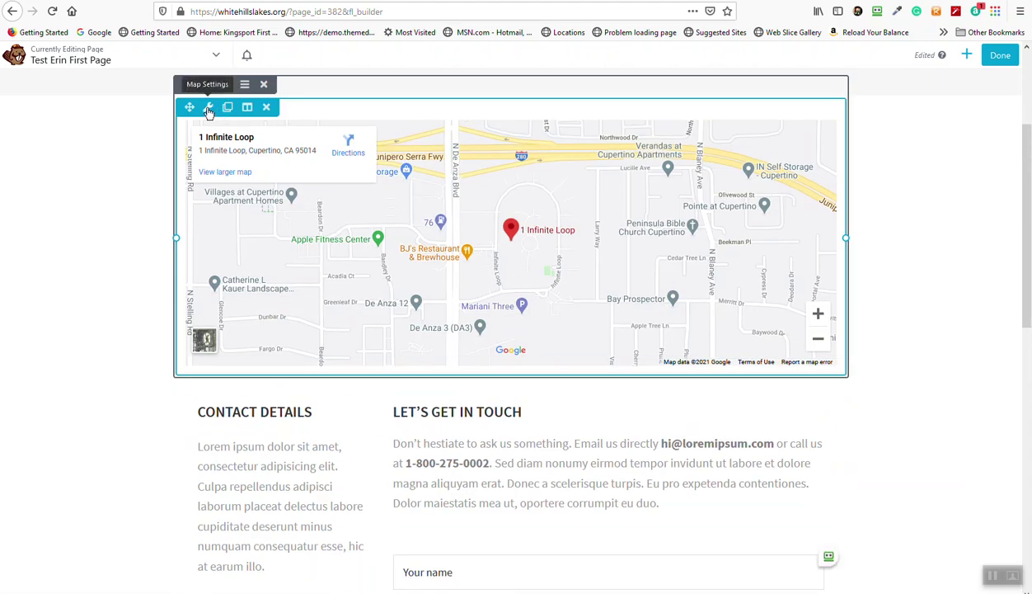
left_click(209, 109)
left_click(264, 167)
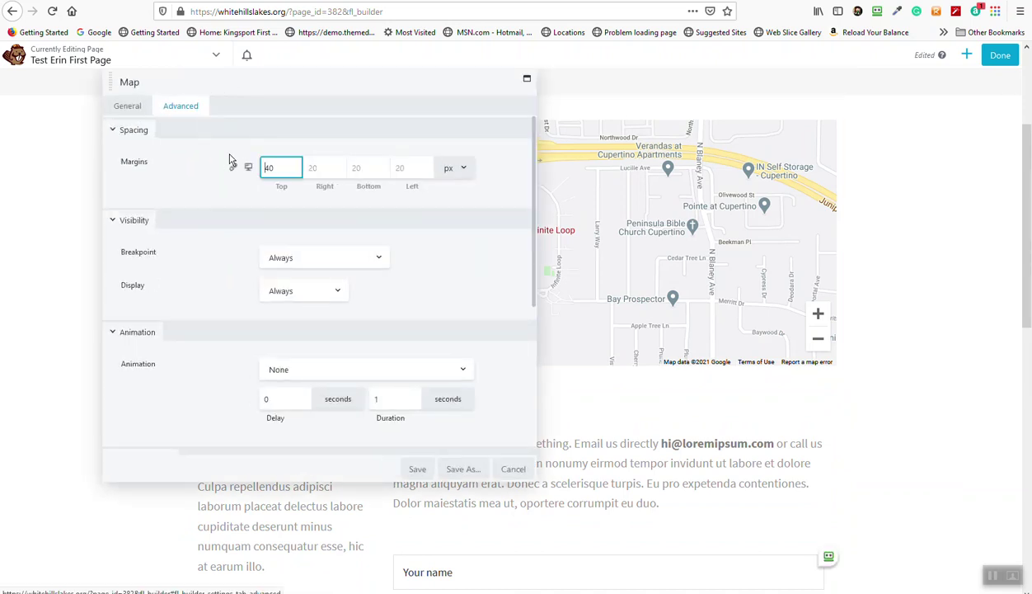
left_click(126, 105)
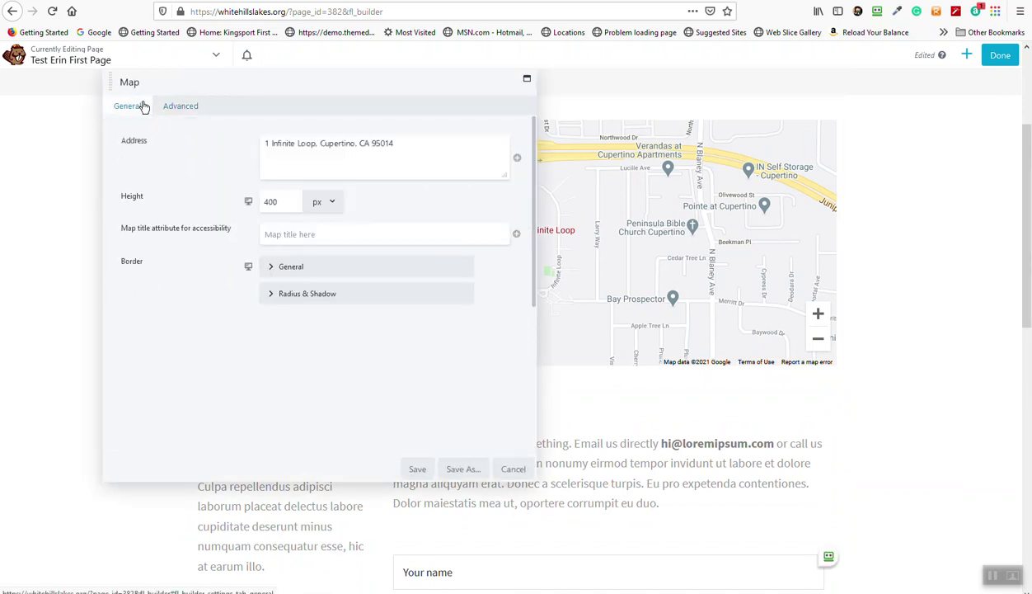
left_click_drag(396, 145, 208, 155)
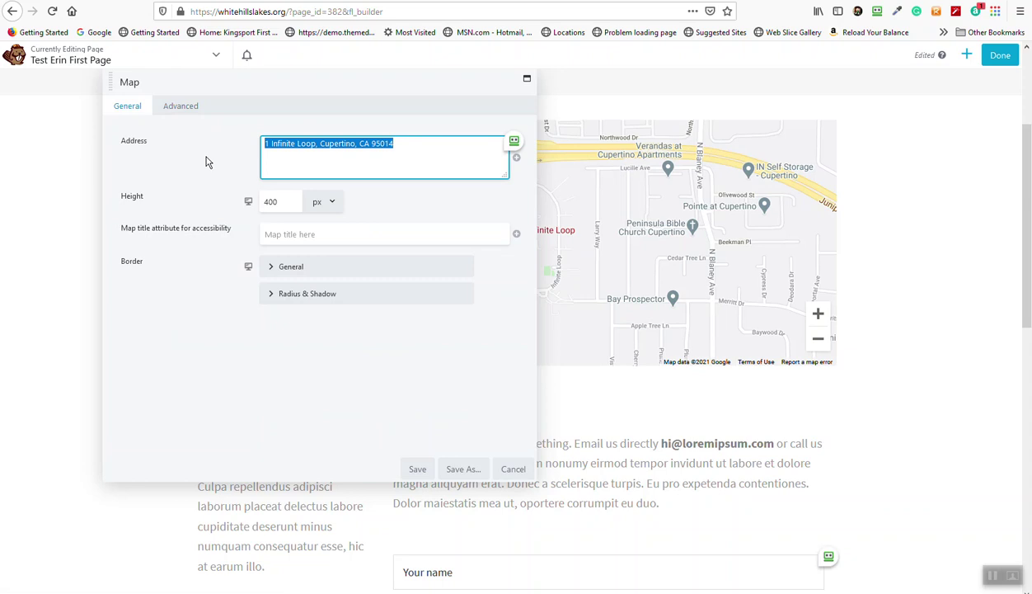
type("Whitehills Lak")
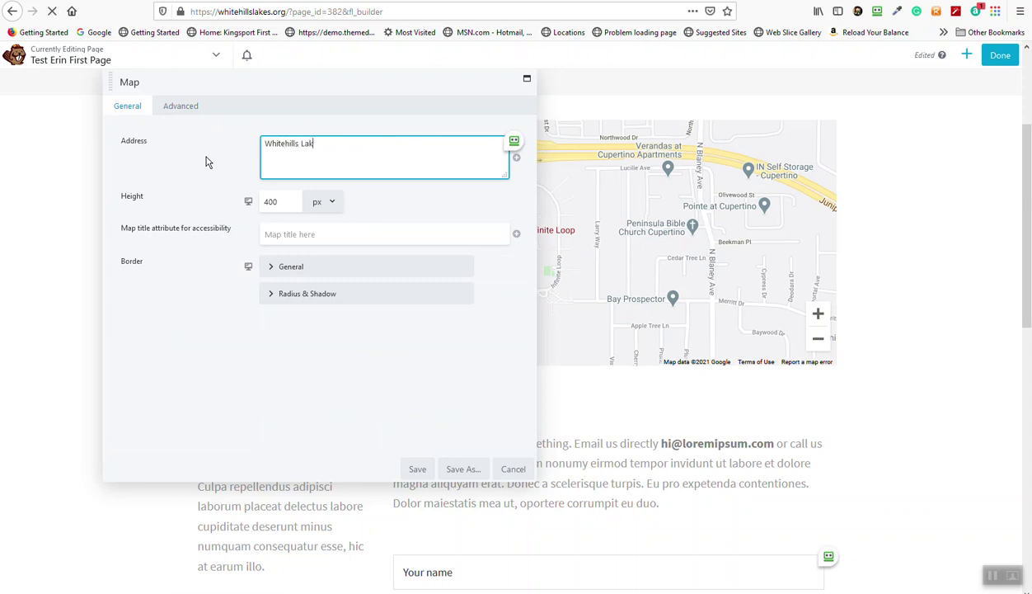
type("es, East Lansing, MI")
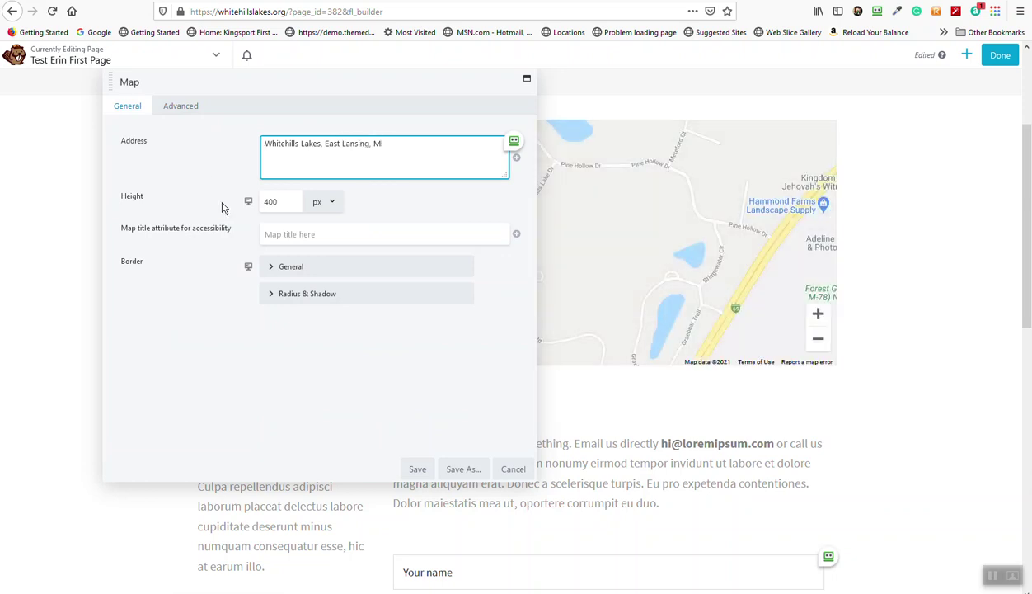
left_click(418, 470)
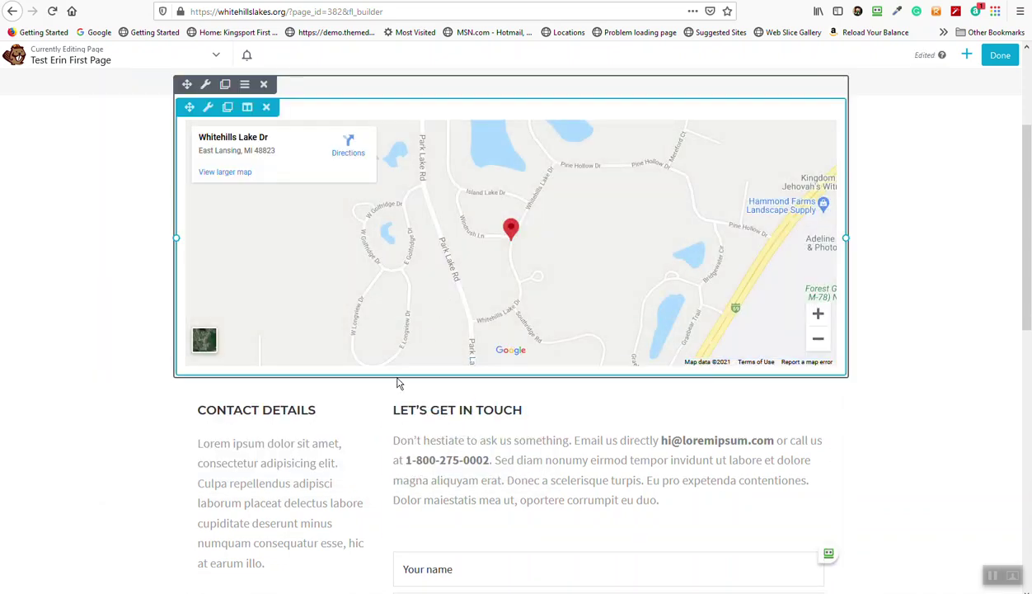
Step: Review the page from the "Contact Us" heading and map down to the contact form and social links
scroll(334, 330, "up", 2)
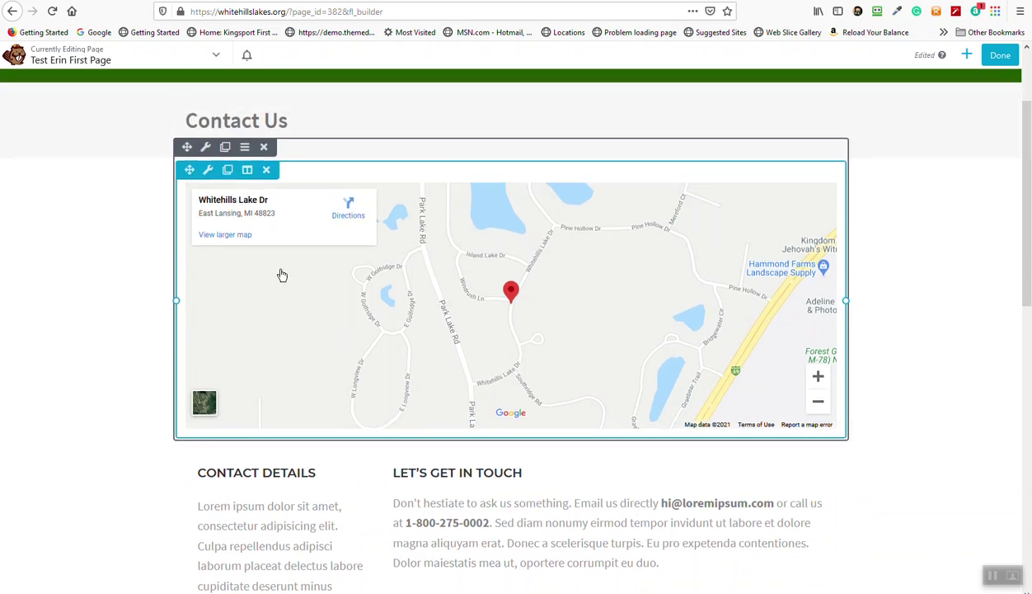
scroll(216, 177, "up", 3)
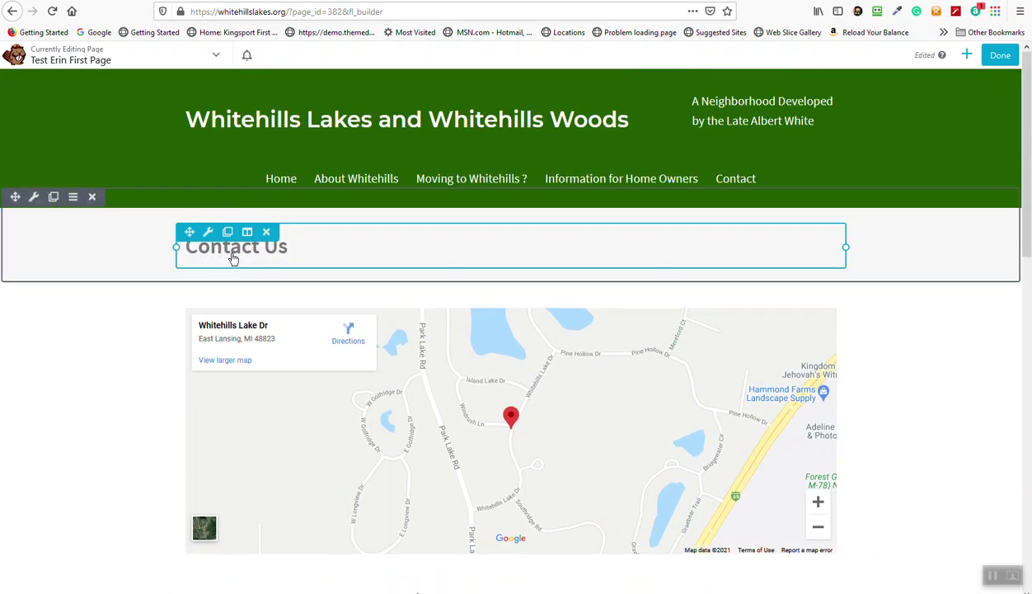
scroll(247, 342, "down", 5)
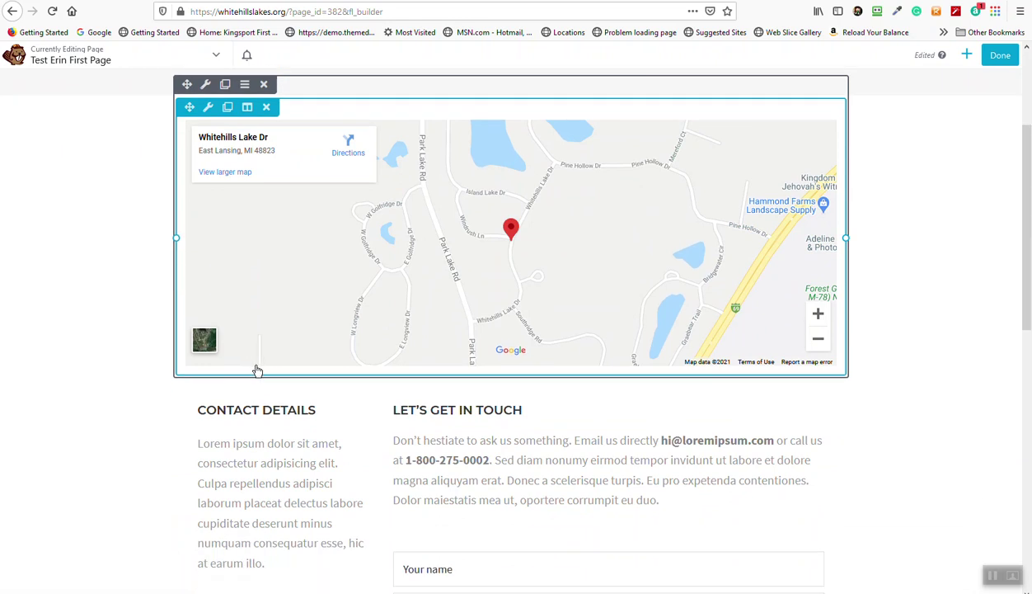
scroll(262, 389, "down", 2)
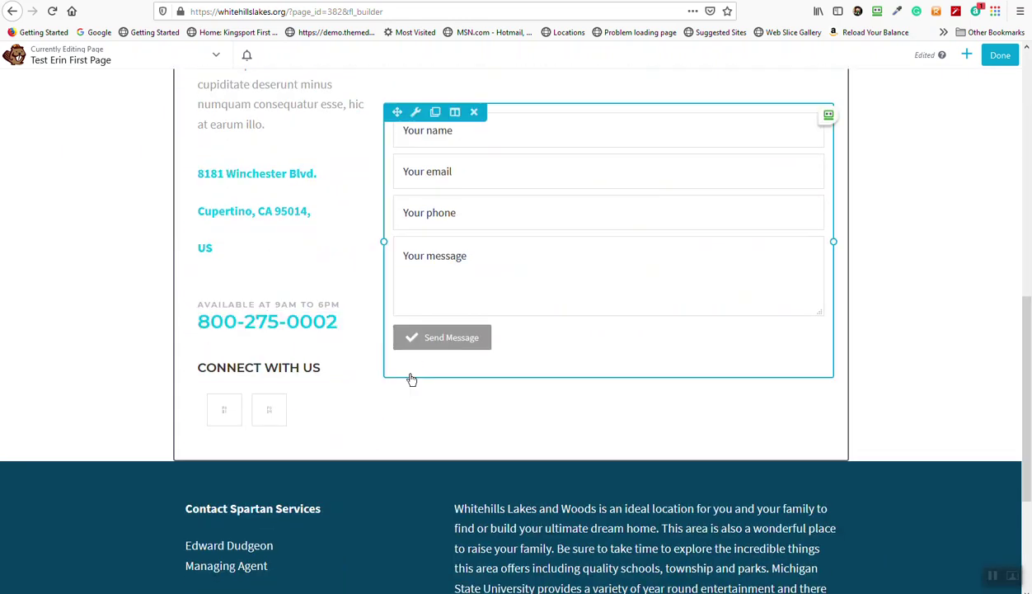
scroll(398, 443, "up", 1)
scroll(398, 443, "up", 2)
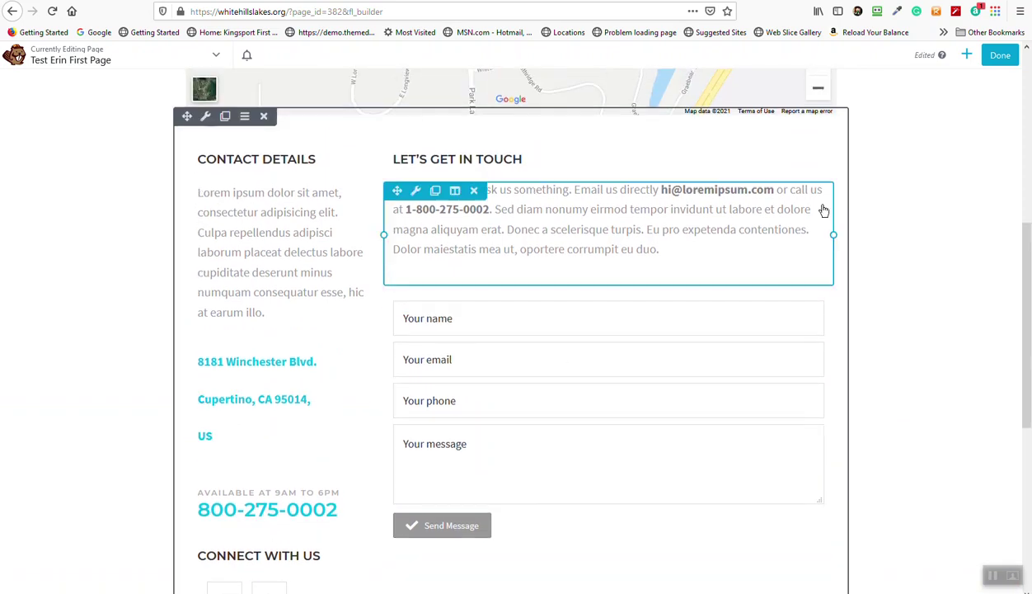
scroll(878, 208, "up", 2)
Step: Reopen the Content Pages templates and look through their layouts from Contact and Pricing back to About and Services
left_click(969, 56)
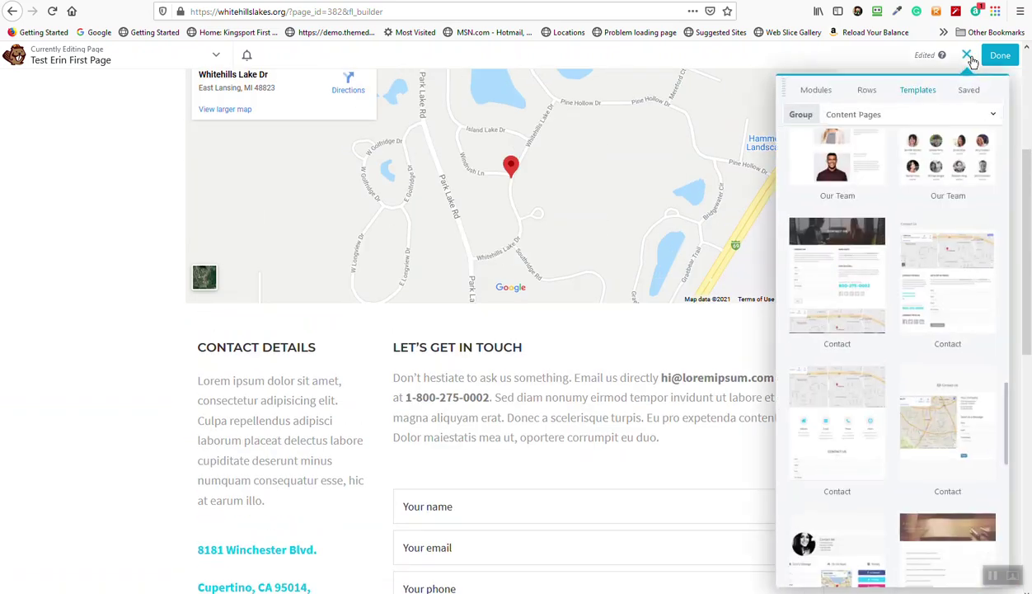
scroll(898, 367, "down", 5)
scroll(895, 357, "down", 10)
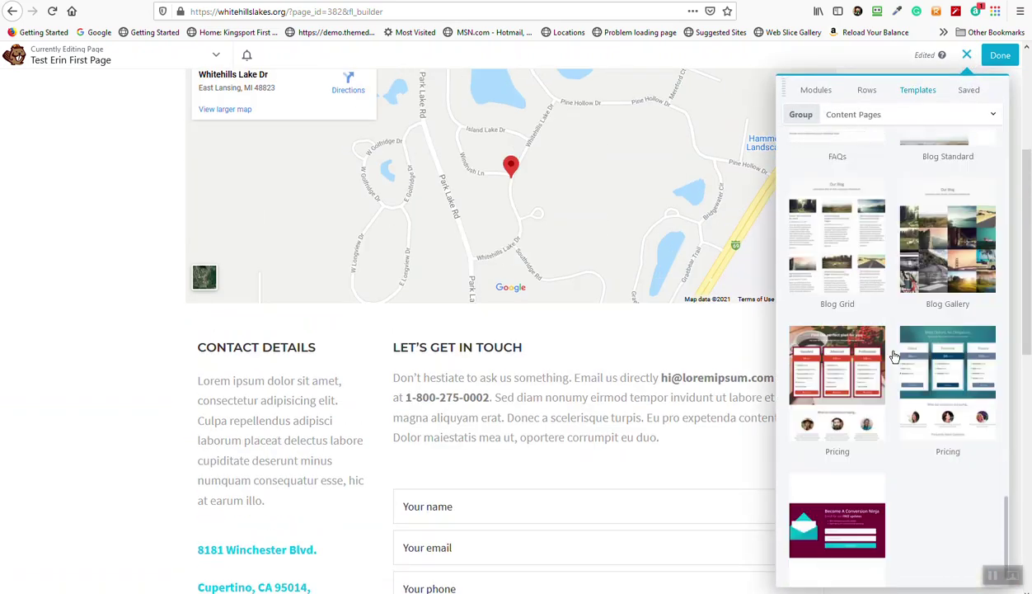
scroll(890, 355, "up", 10)
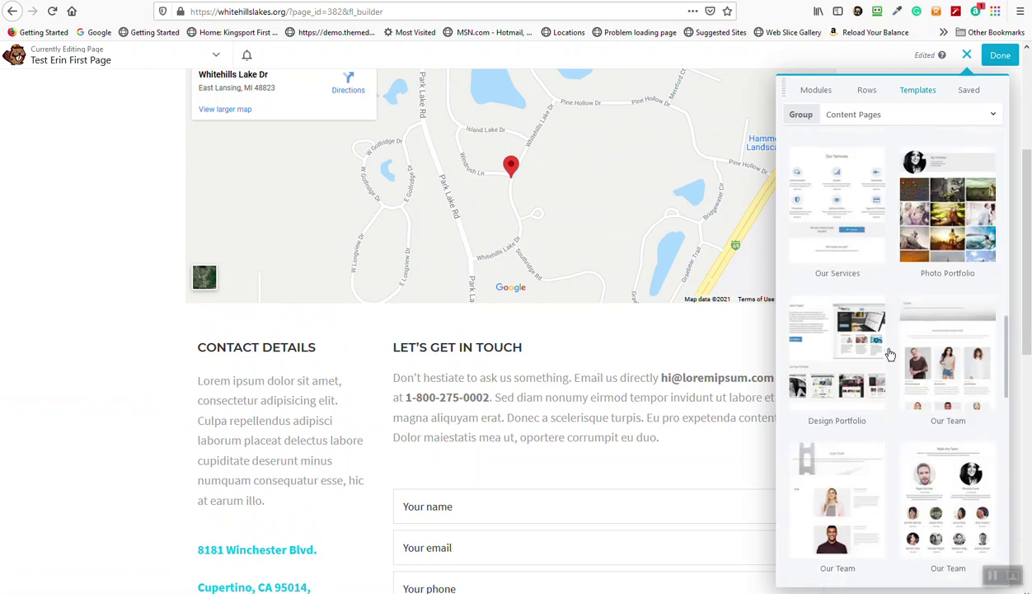
scroll(879, 260, "up", 2)
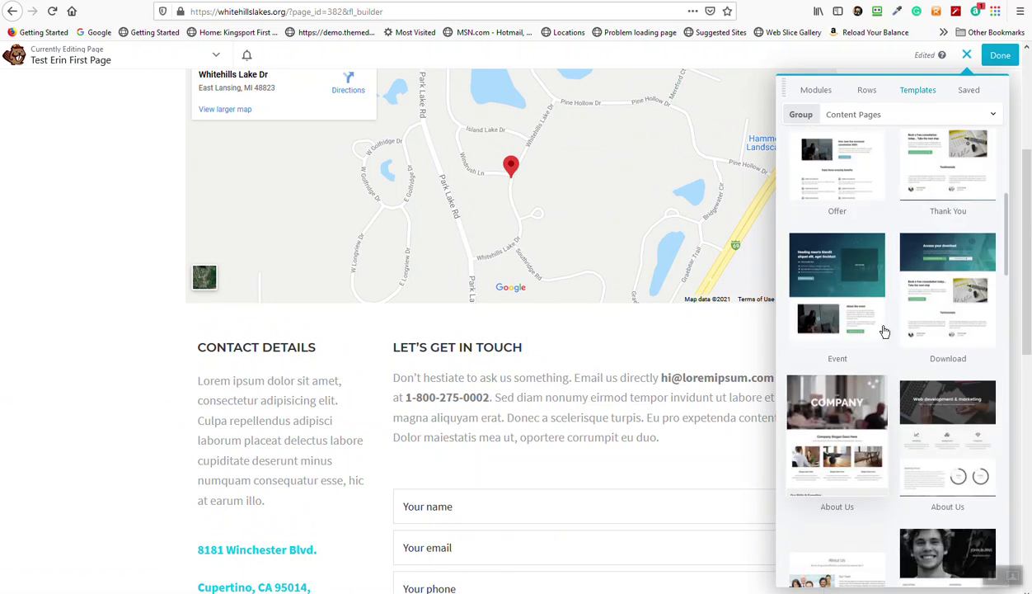
scroll(816, 458, "up", 2)
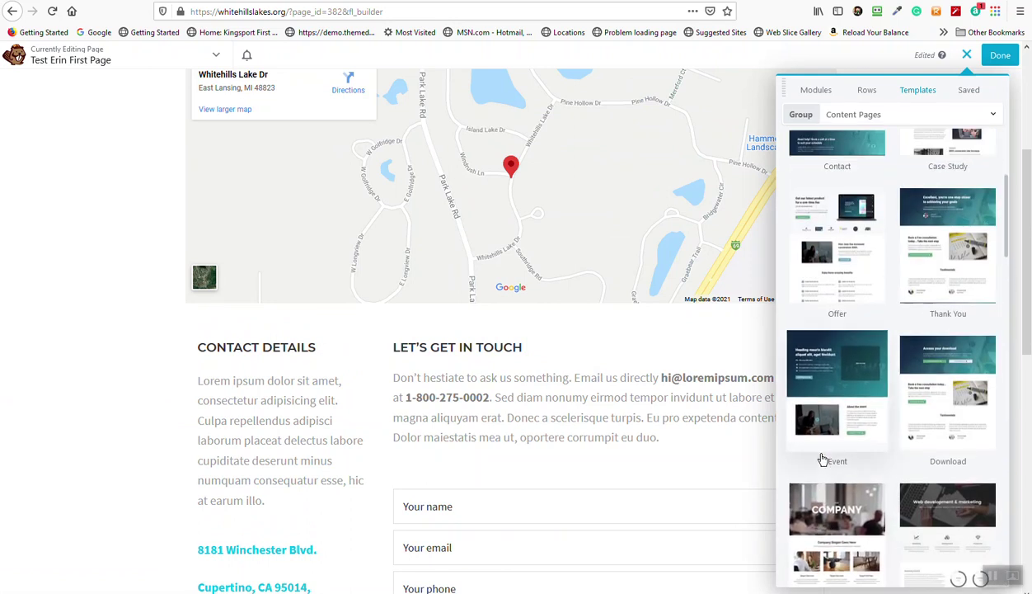
scroll(827, 453, "up", 3)
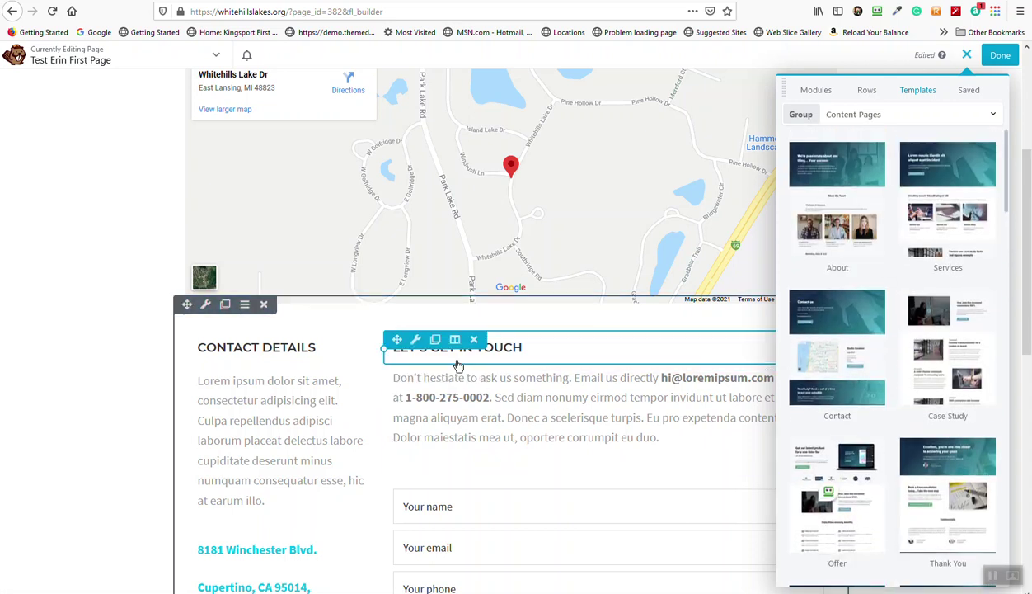
Step: Rearrange the contact column with the form first, the introductory paragraph below it and the "LET'S GET IN TOUCH" heading last
left_click_drag(395, 384, 430, 415)
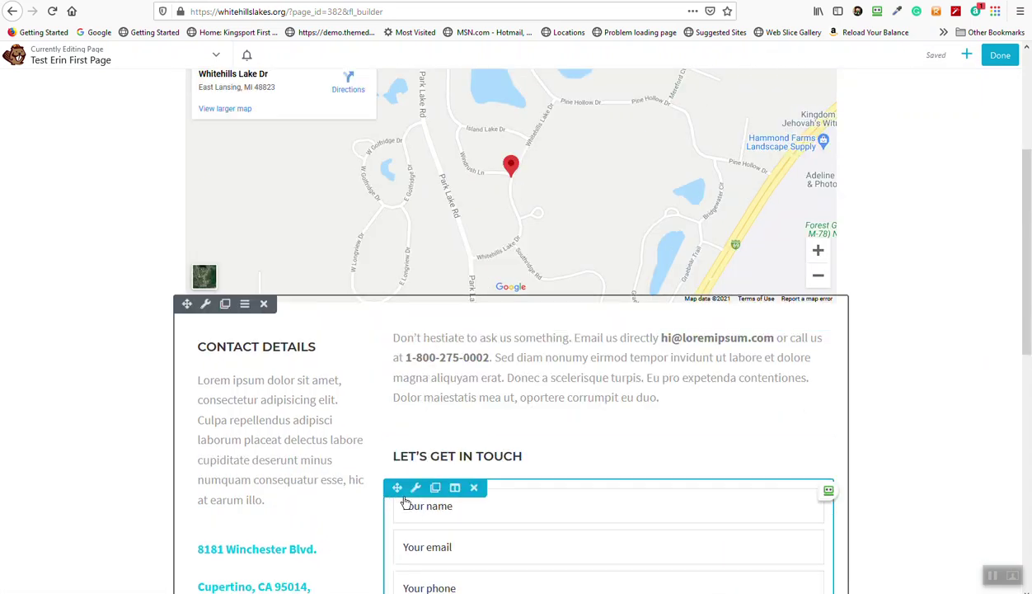
left_click_drag(397, 487, 441, 365)
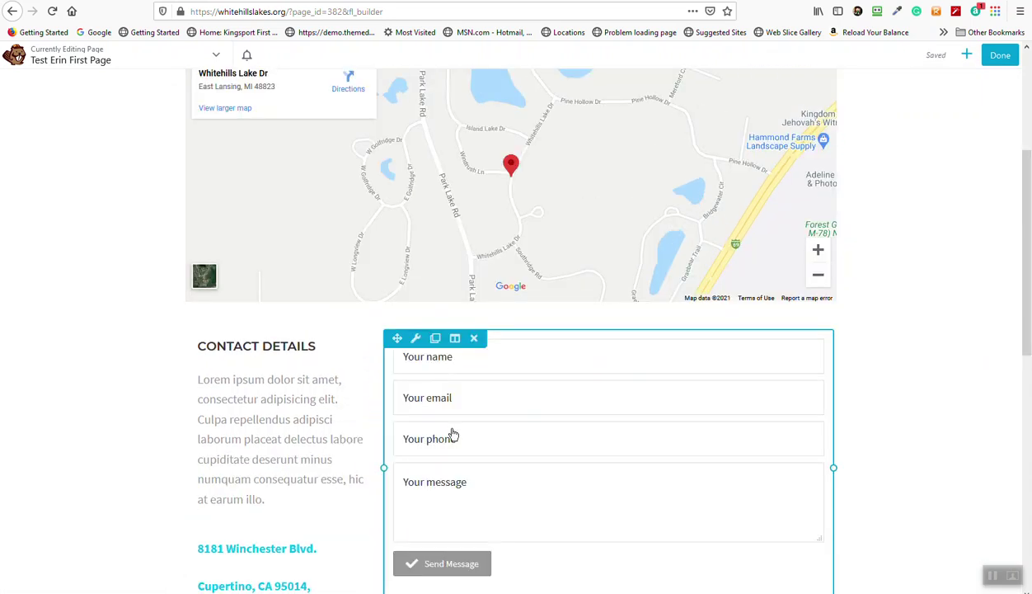
scroll(484, 431, "down", 3)
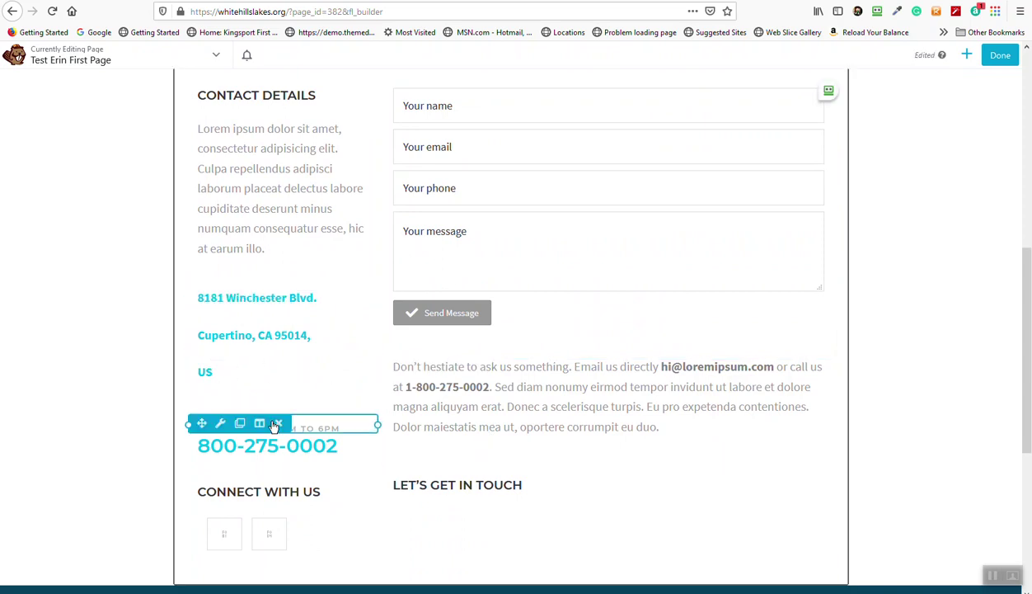
Step: Finish editing the test page by publishing it, and reload the published page in the browser
scroll(674, 479, "up", 6)
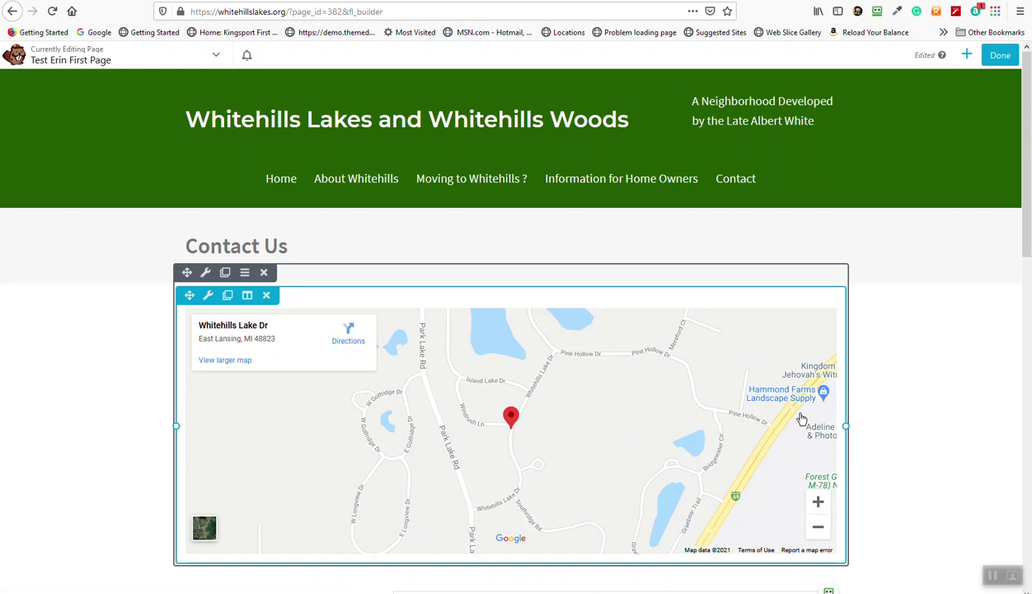
left_click(998, 56)
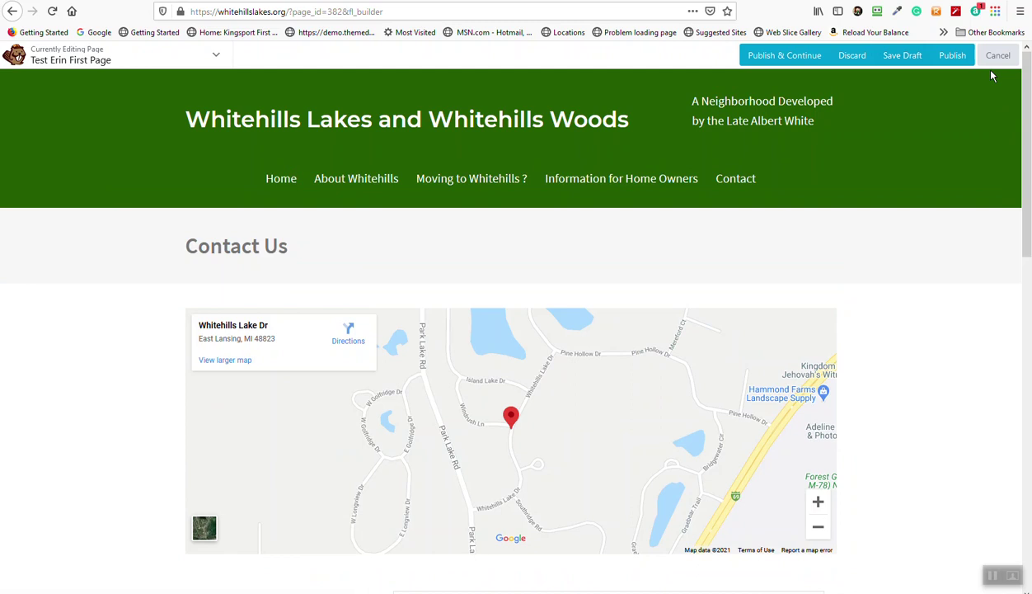
left_click(952, 56)
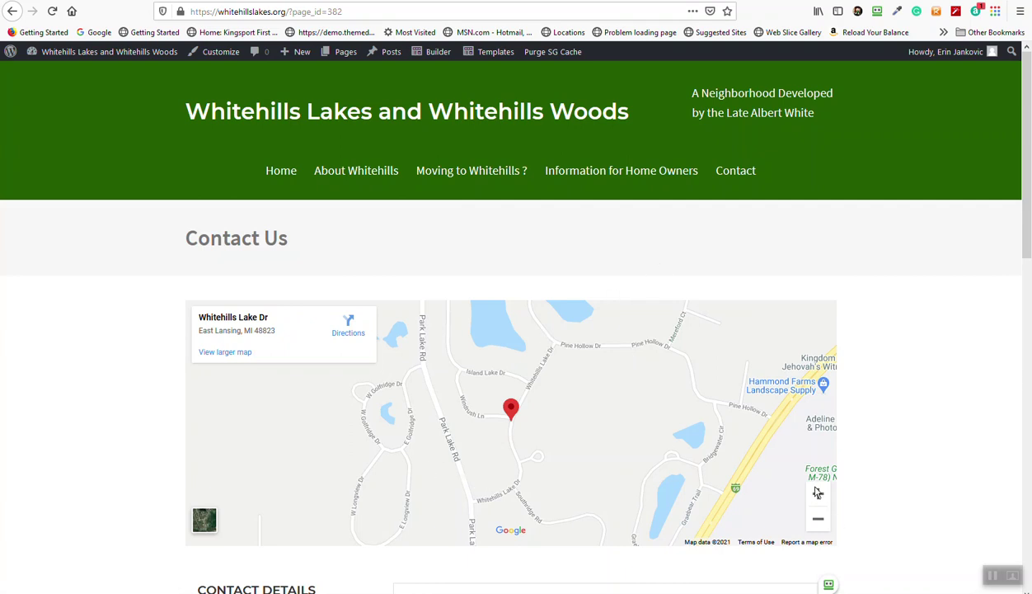
scroll(345, 303, "down", 1)
scroll(330, 315, "up", 1)
left_click(54, 13)
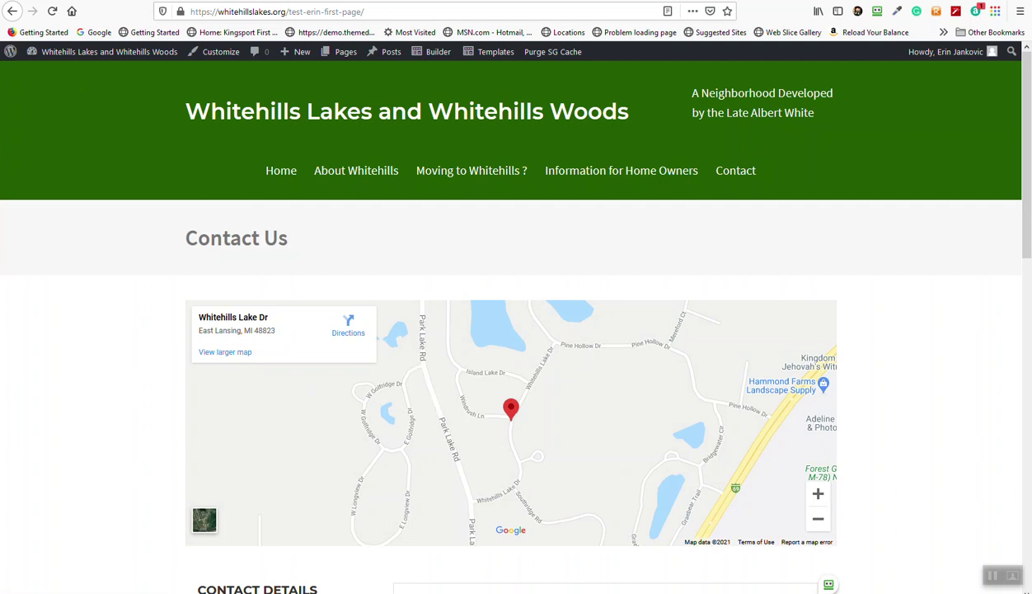
Step: Inspect the published page's web address, highlighting the page slug after the domain
left_click(354, 16)
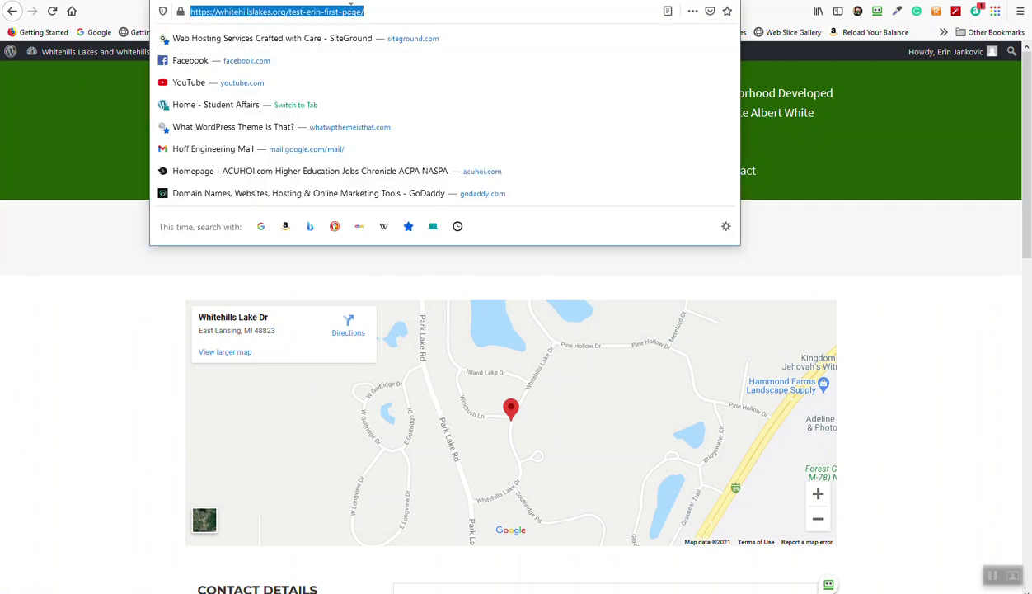
left_click(351, 10)
left_click_drag(364, 16, 281, 13)
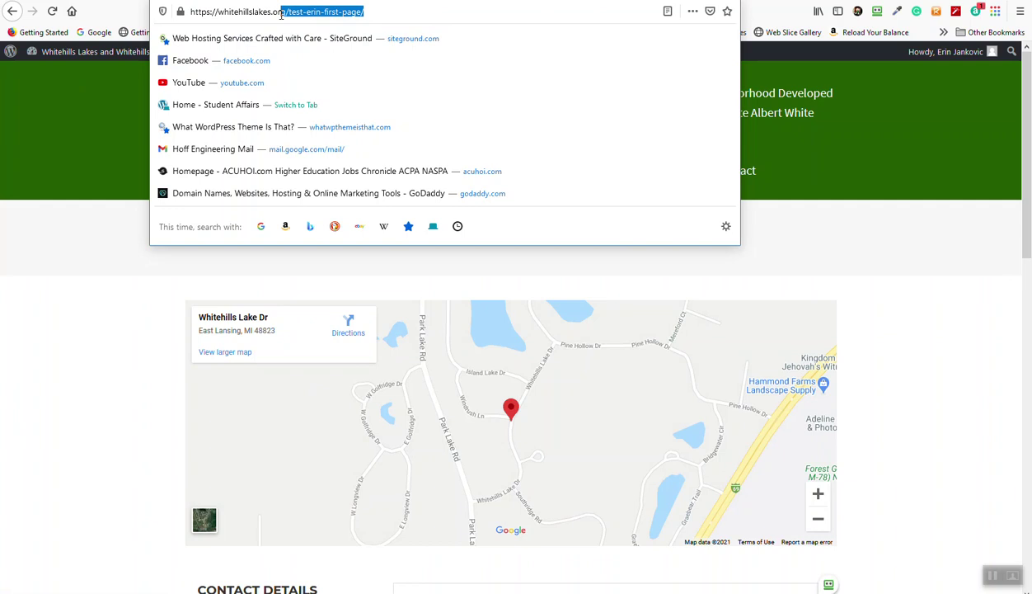
left_click(172, 321)
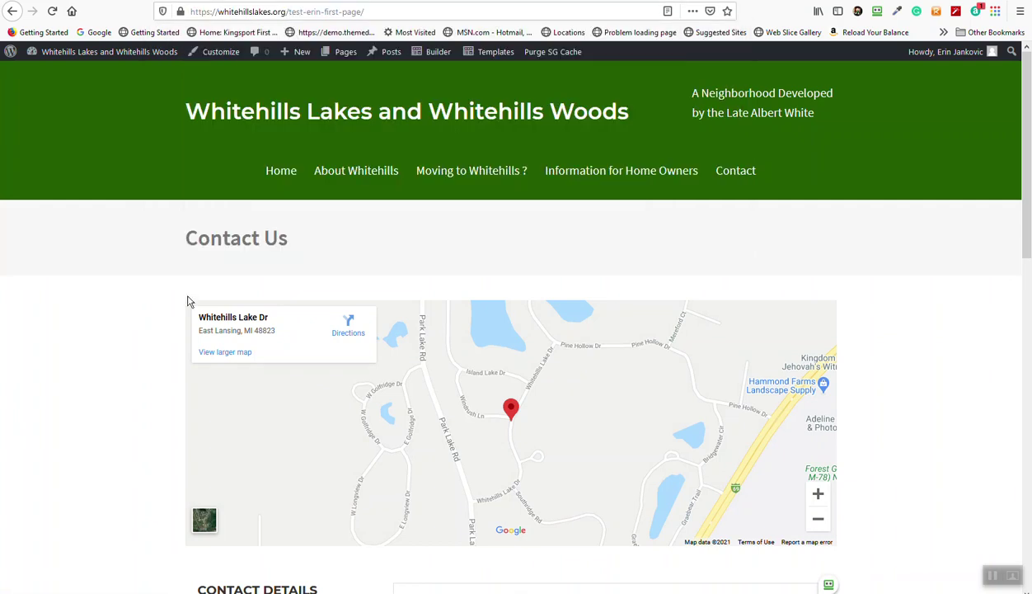
Step: Go to the site's WordPress dashboard and bring up the options for managing pages
mouse_move(346, 52)
left_click(78, 61)
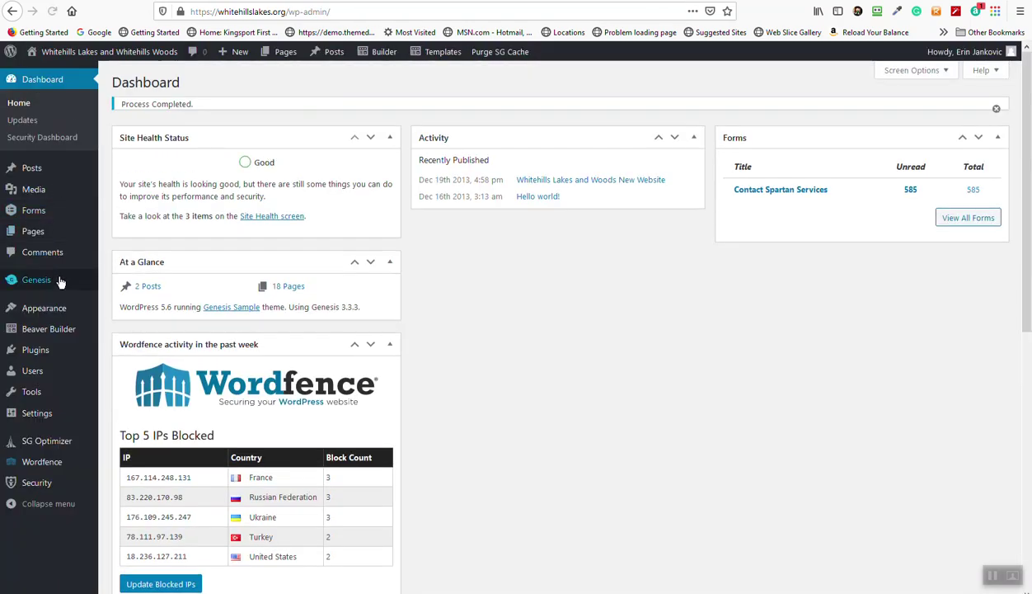
mouse_move(37, 233)
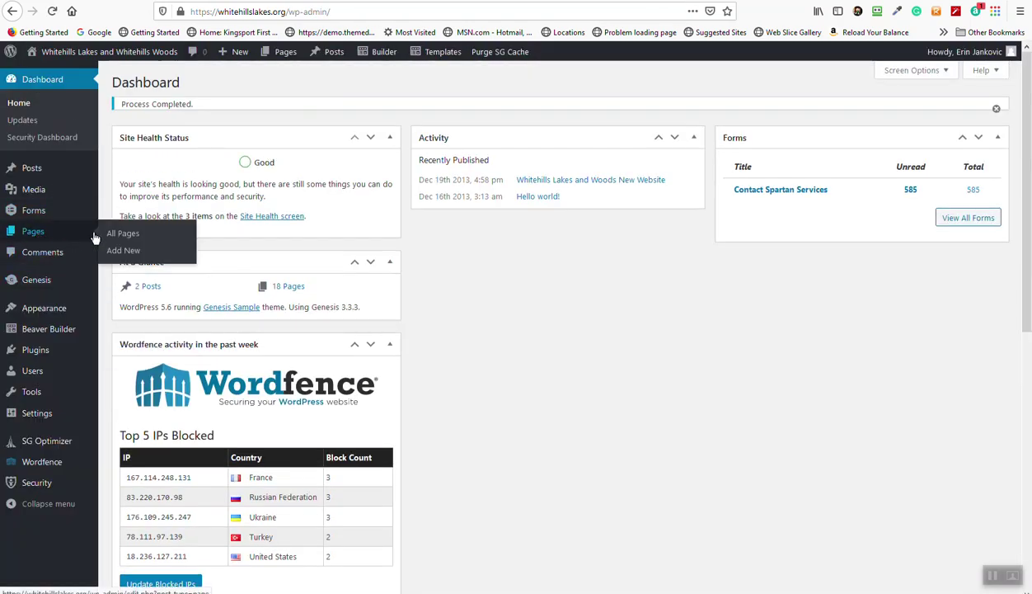